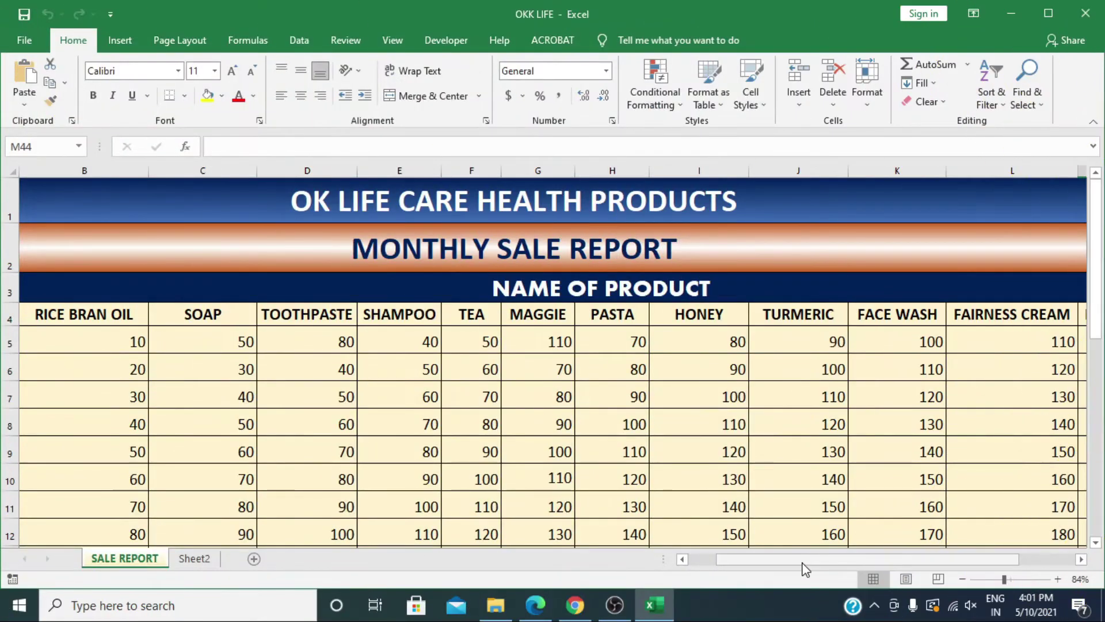
# Raise the month number from 5 to 6 with the spin button.
pyautogui.moveTo(803, 563); pyautogui.dragTo(762, 560)
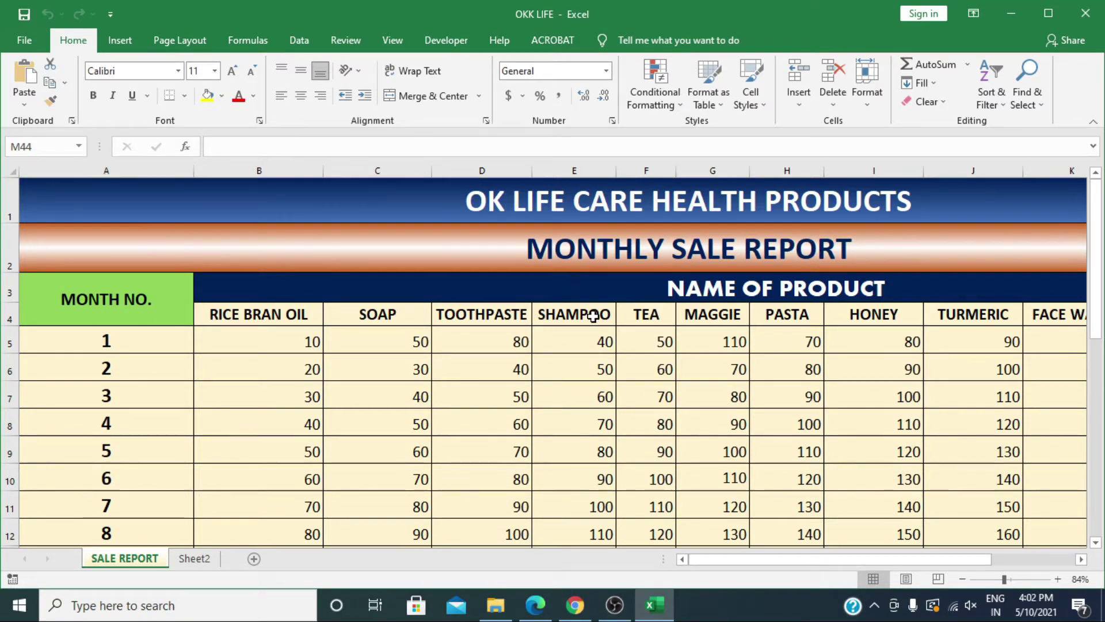
pyautogui.scroll(-3, 593, 317)
pyautogui.scroll(-2, 593, 317)
pyautogui.scroll(-1, 592, 316)
pyautogui.scroll(-1, 593, 316)
pyautogui.scroll(-1, 593, 316)
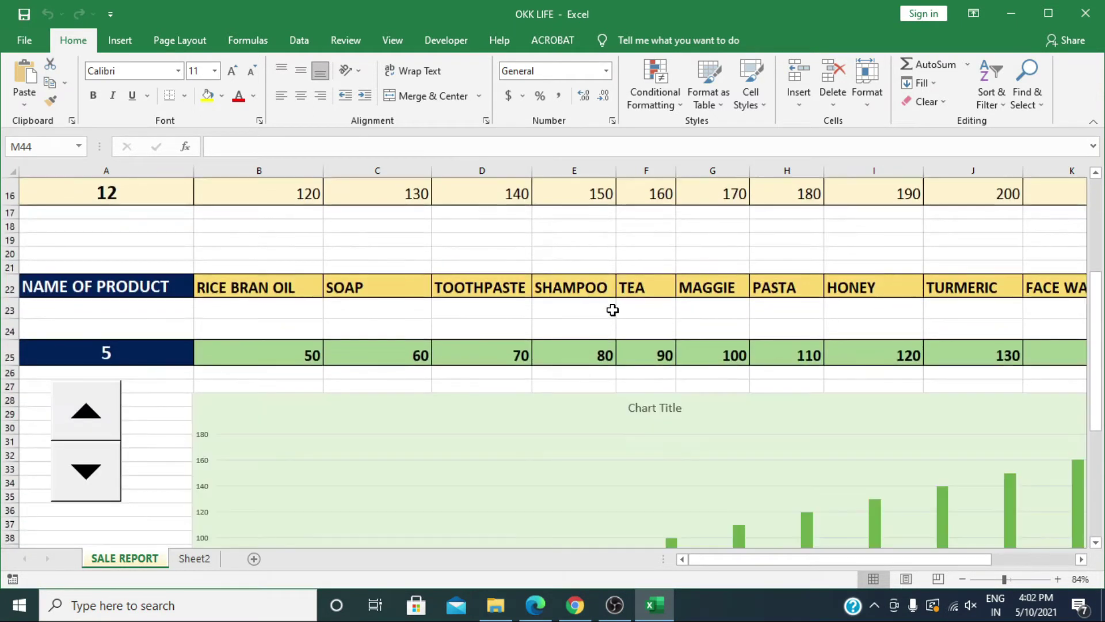
pyautogui.scroll(-2, 612, 310)
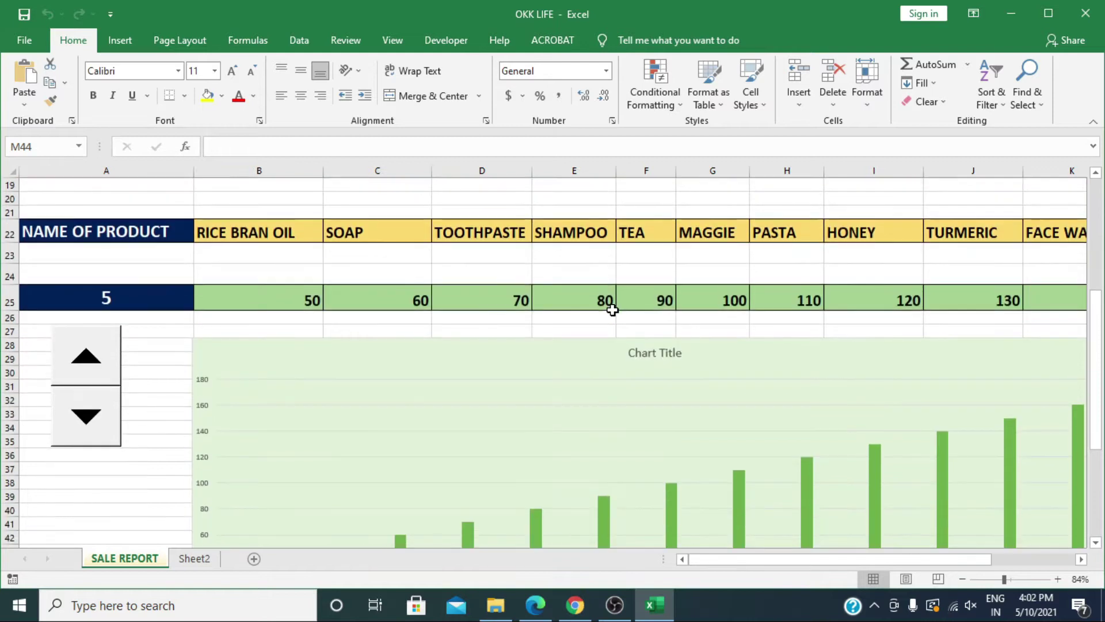
pyautogui.scroll(-2, 612, 305)
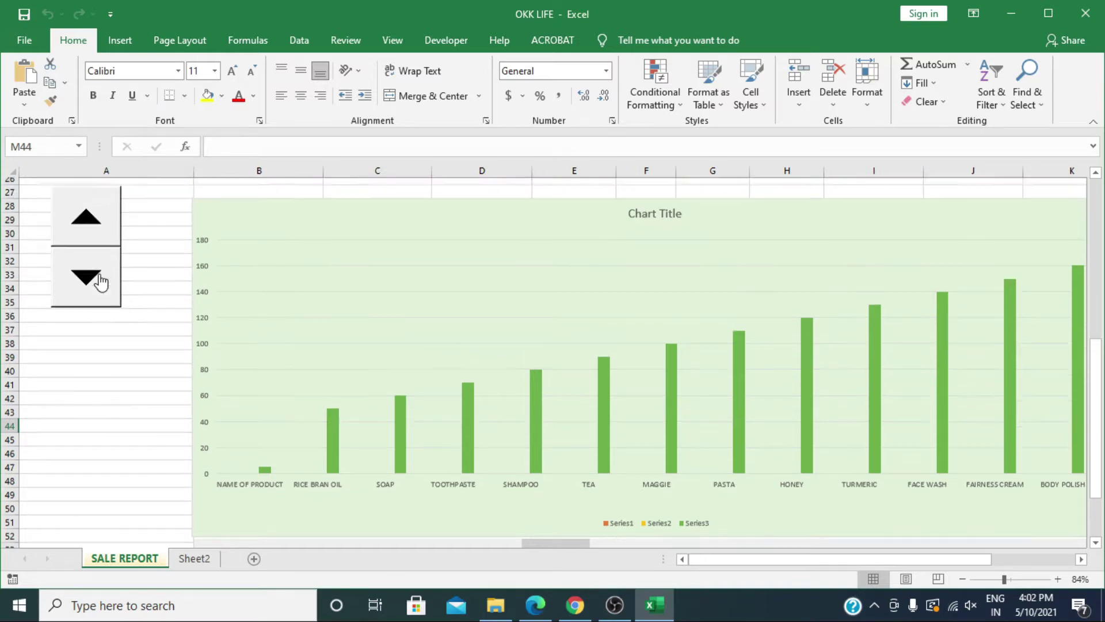
pyautogui.scroll(2, 95, 281)
pyautogui.click(81, 327)
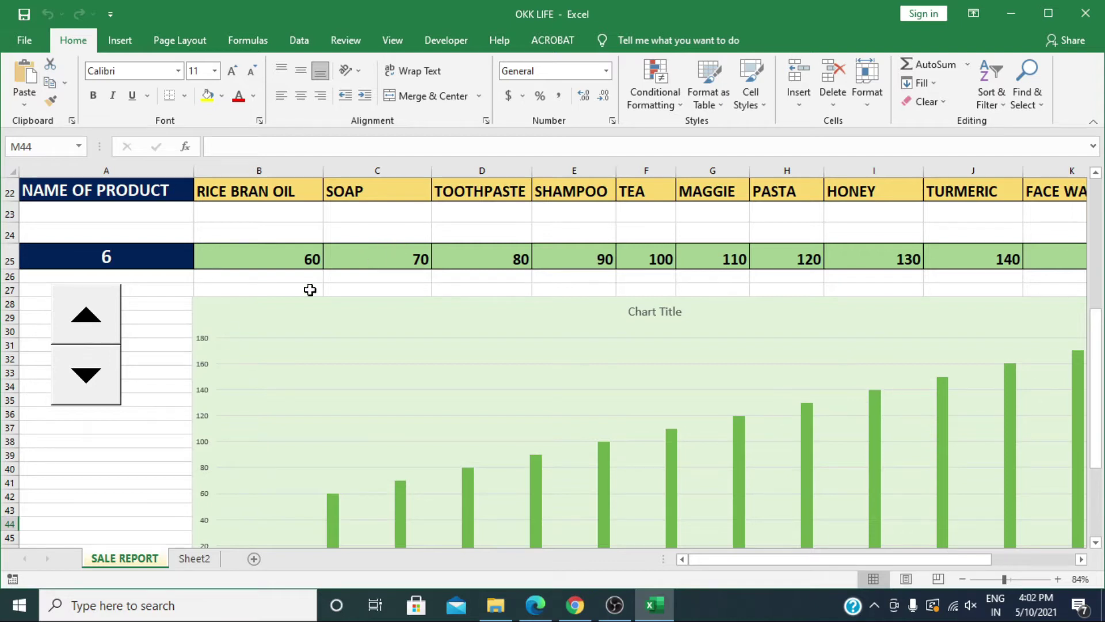
# Lower the month number step by step from 6 down to 1.
pyautogui.click(81, 386)
pyautogui.click(82, 385)
pyautogui.click(82, 385)
pyautogui.click(81, 385)
pyautogui.click(84, 373)
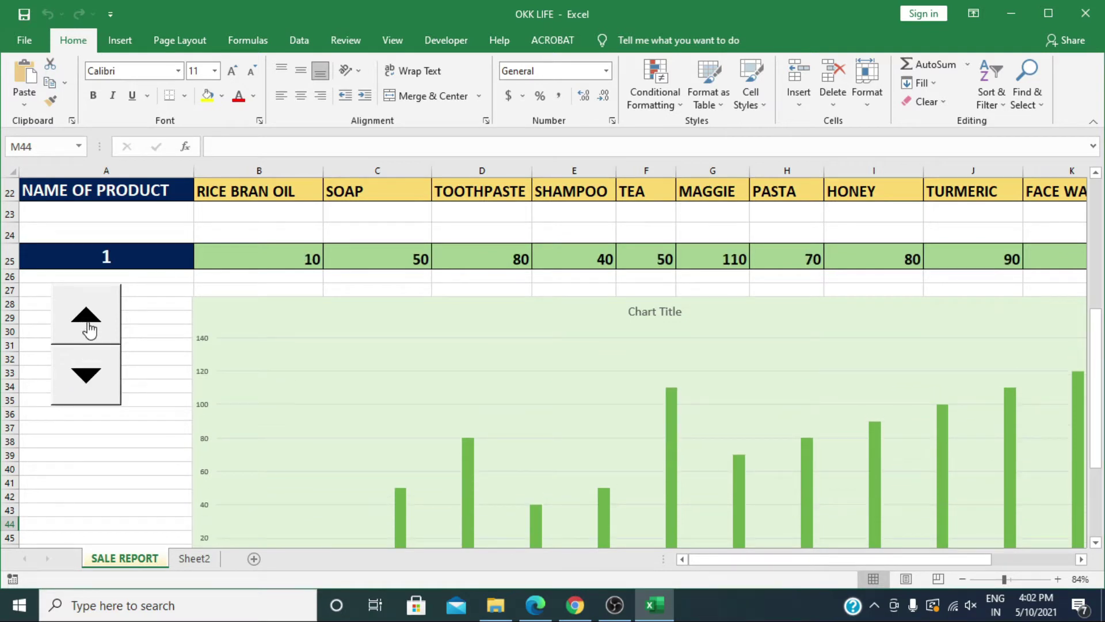
pyautogui.click(454, 32)
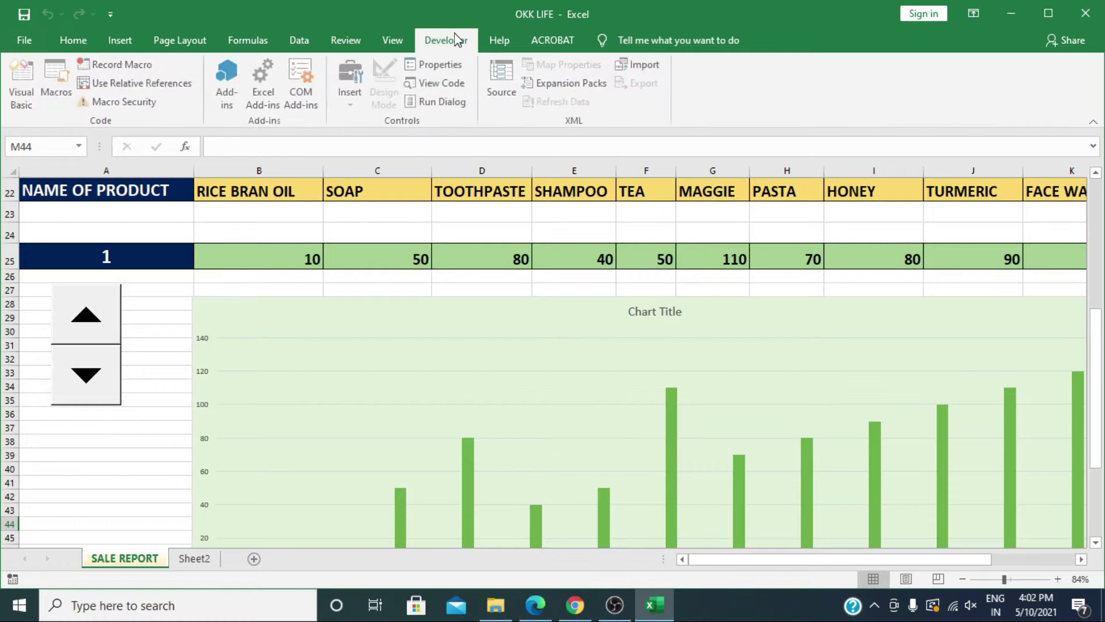
pyautogui.click(354, 110)
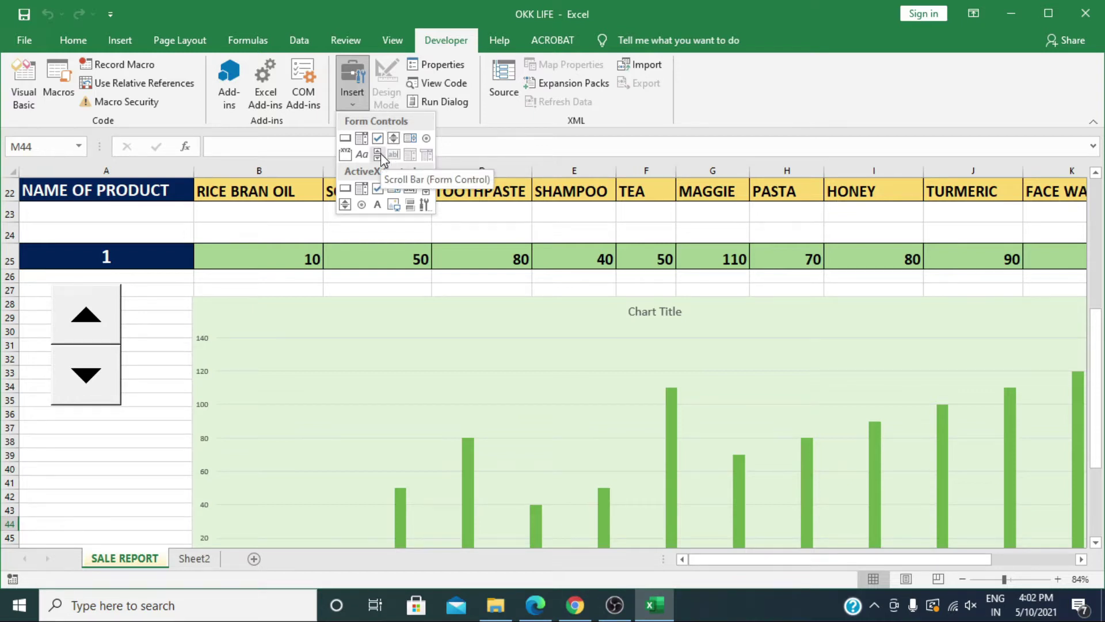
pyautogui.click(151, 352)
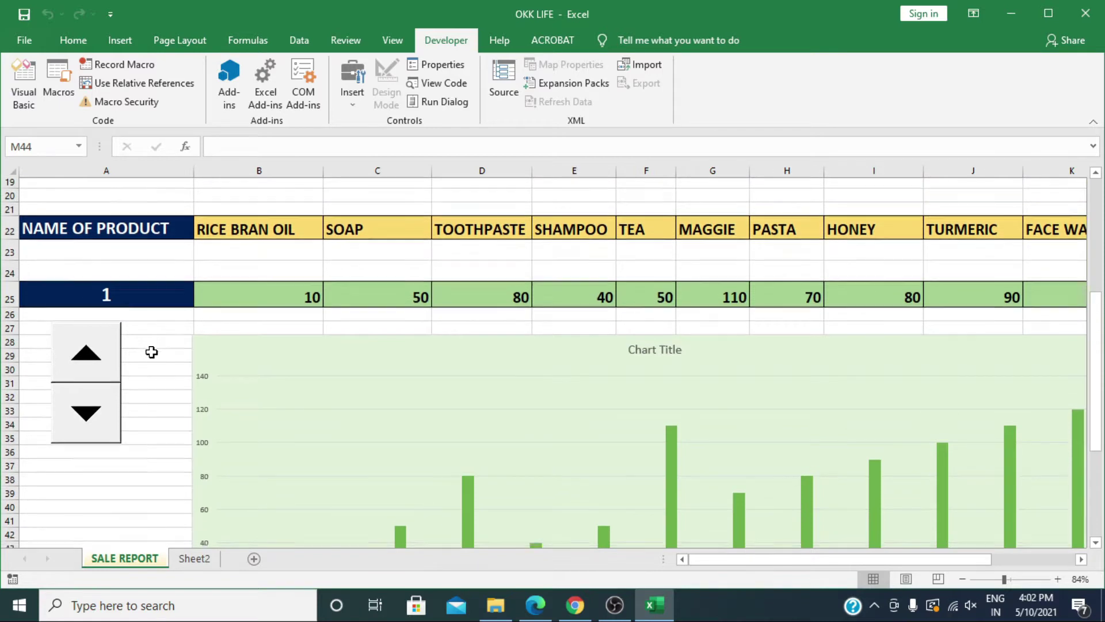
pyautogui.scroll(-1, 151, 368)
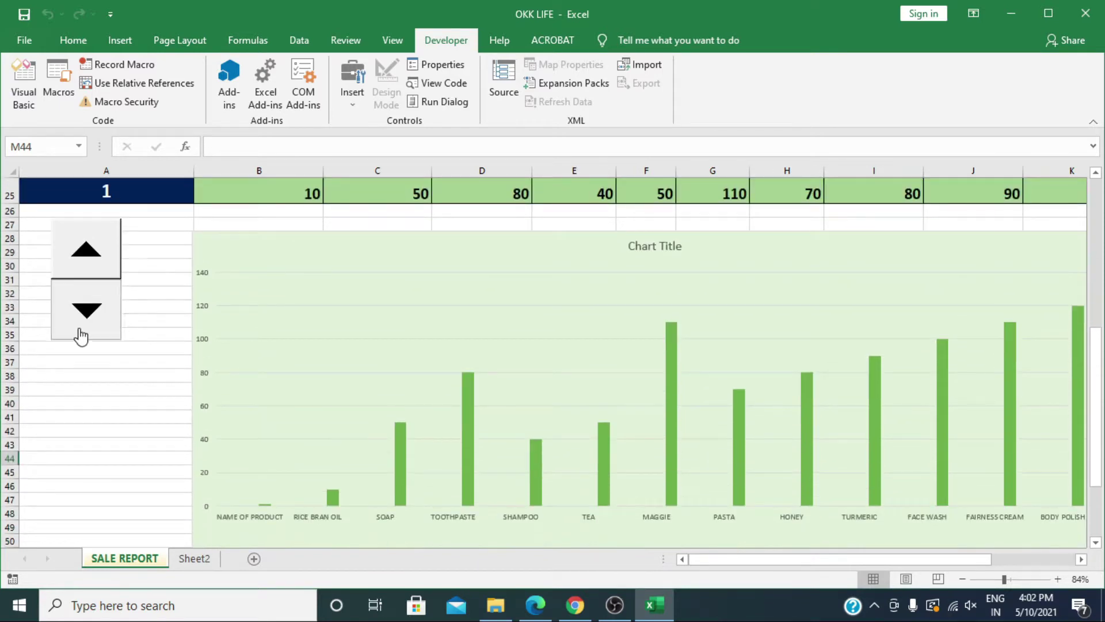
pyautogui.click(102, 246)
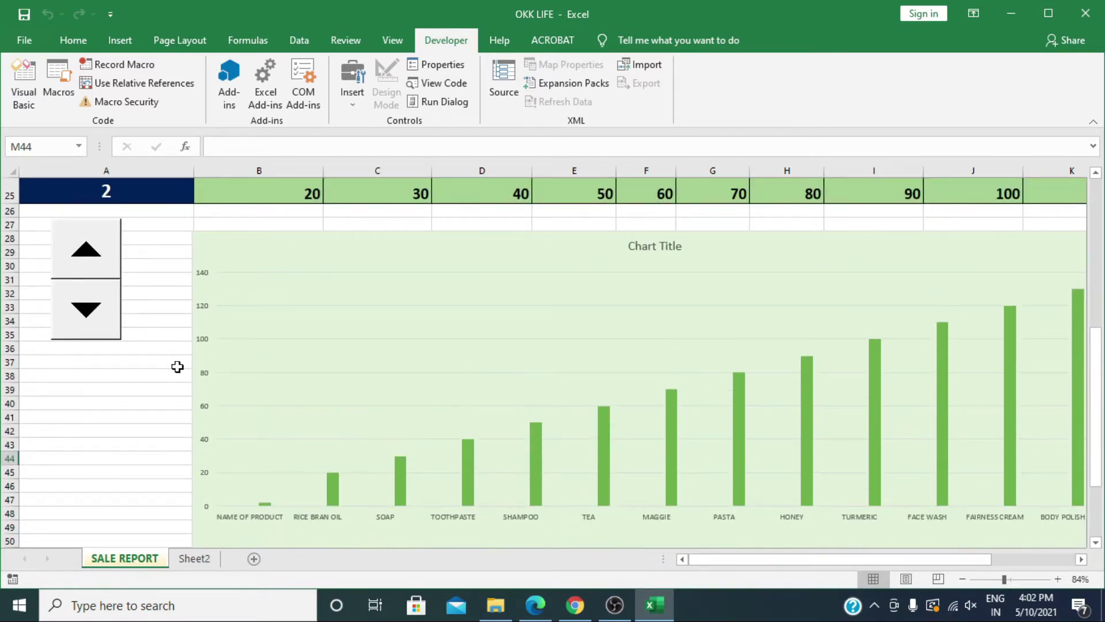
pyautogui.scroll(-3, 177, 364)
pyautogui.click(223, 464)
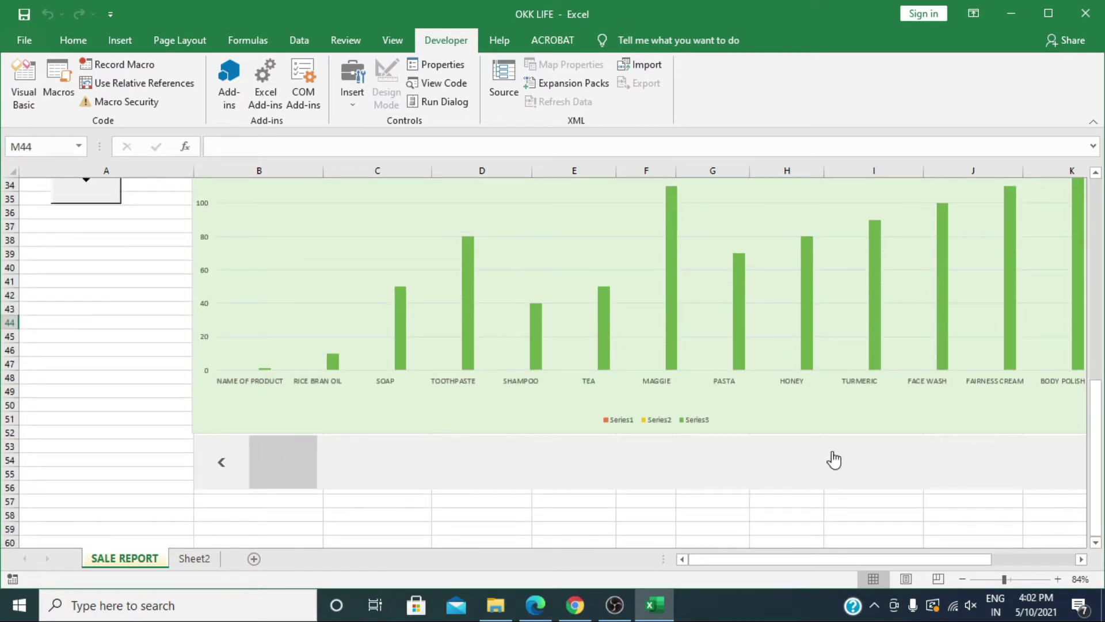
# Advance the month six steps with the scroll bar's right arrow.
pyautogui.moveTo(788, 558); pyautogui.dragTo(815, 560)
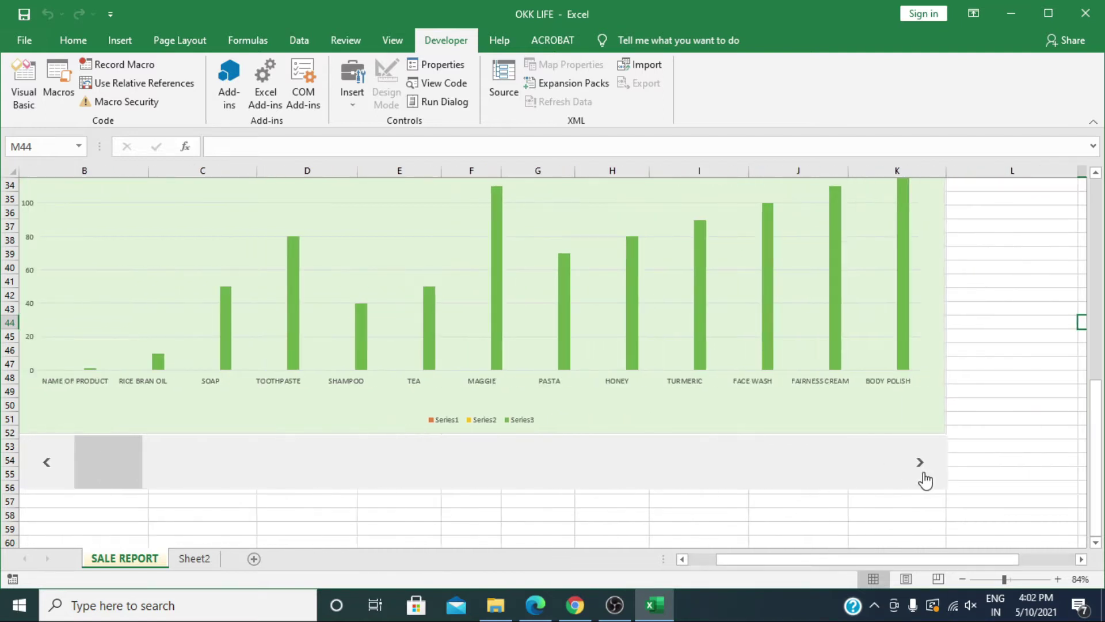
pyautogui.click(924, 474)
pyautogui.click(923, 475)
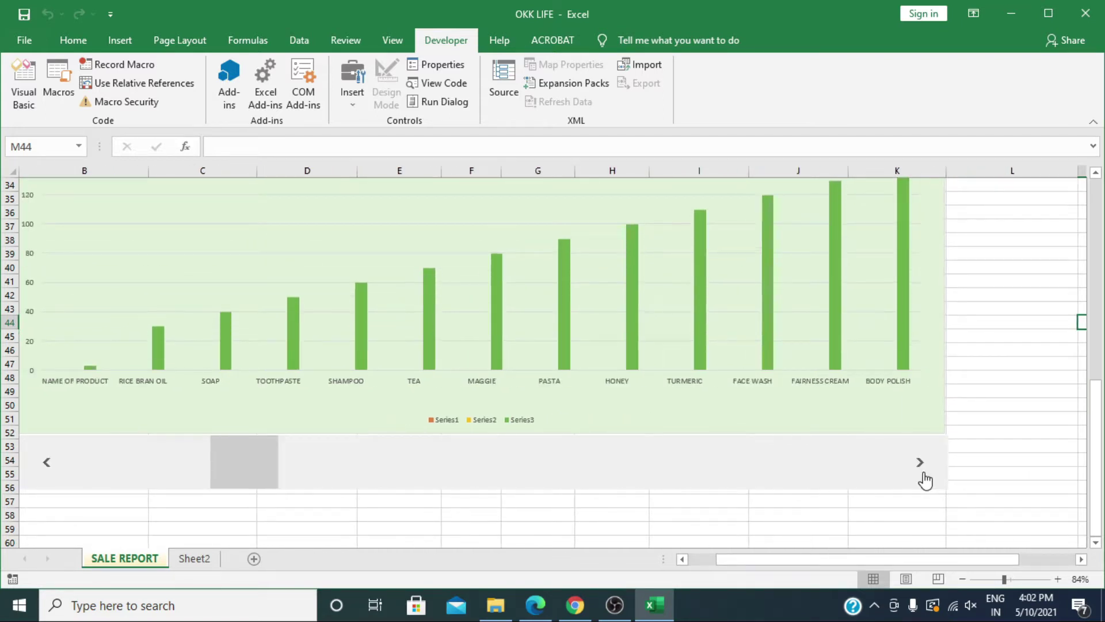
pyautogui.click(923, 475)
pyautogui.click(923, 474)
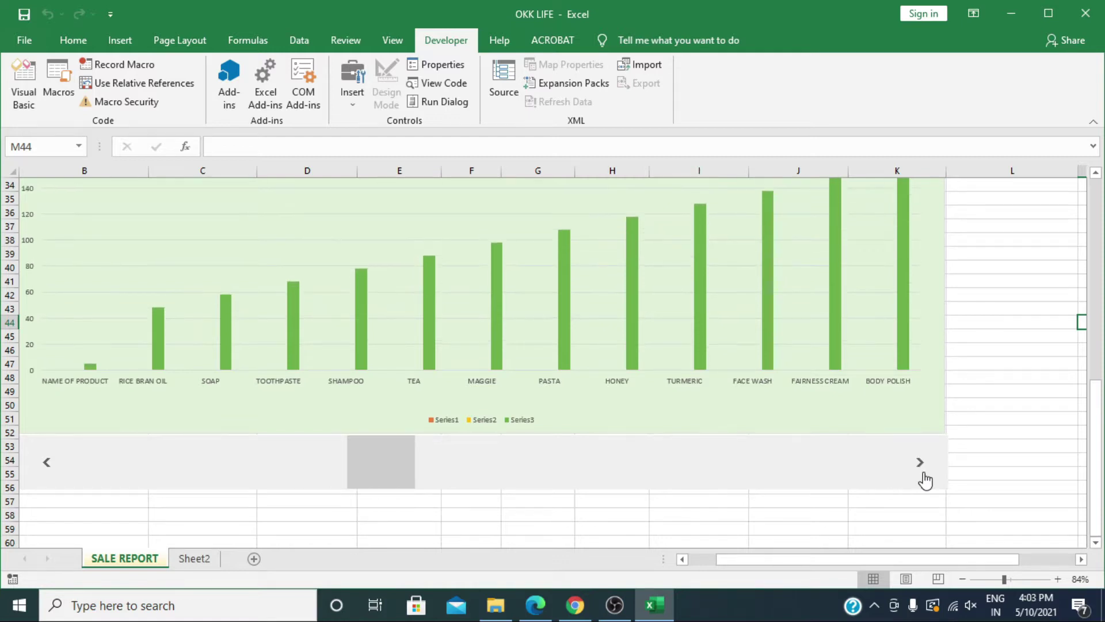
pyautogui.click(923, 475)
pyautogui.click(923, 475)
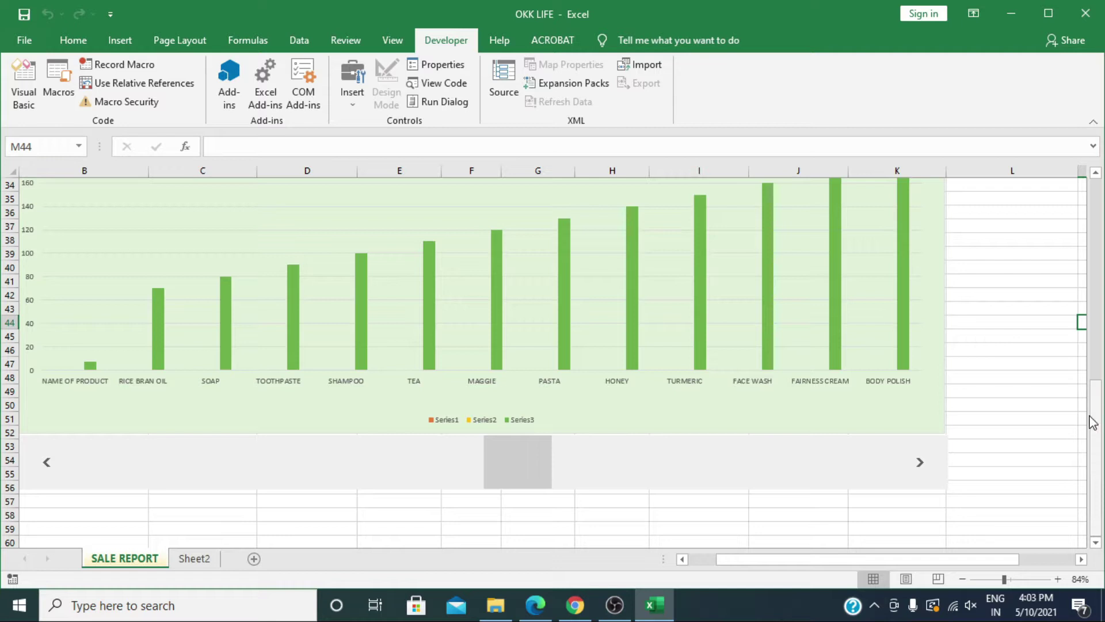
# Keep advancing the month with the scroll bar until it reaches 12.
pyautogui.moveTo(1096, 430); pyautogui.dragTo(1085, 392)
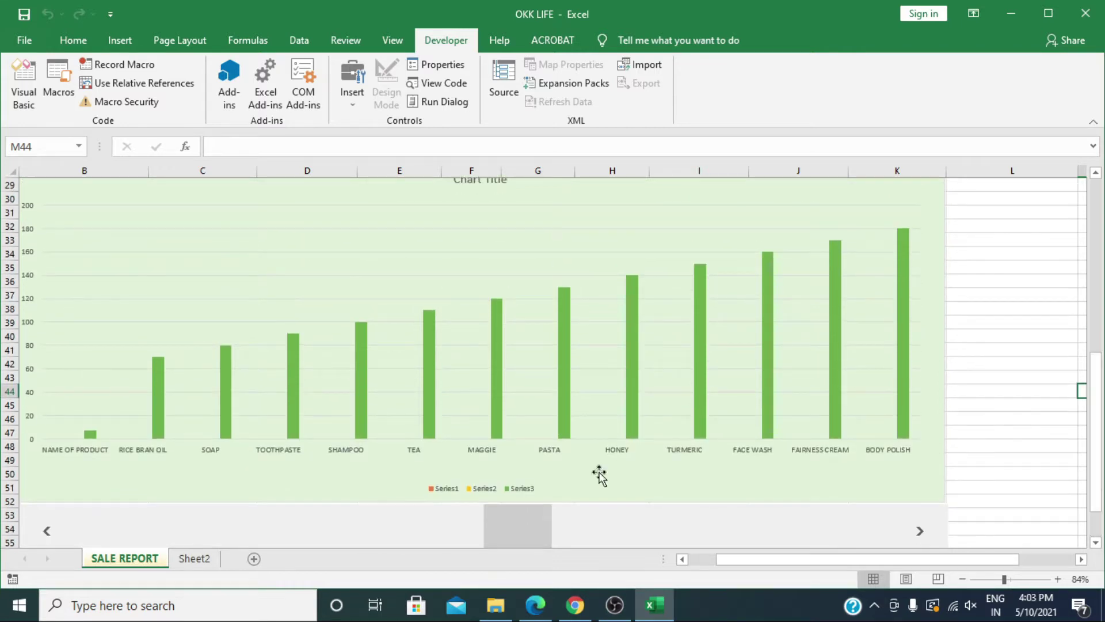
pyautogui.click(919, 531)
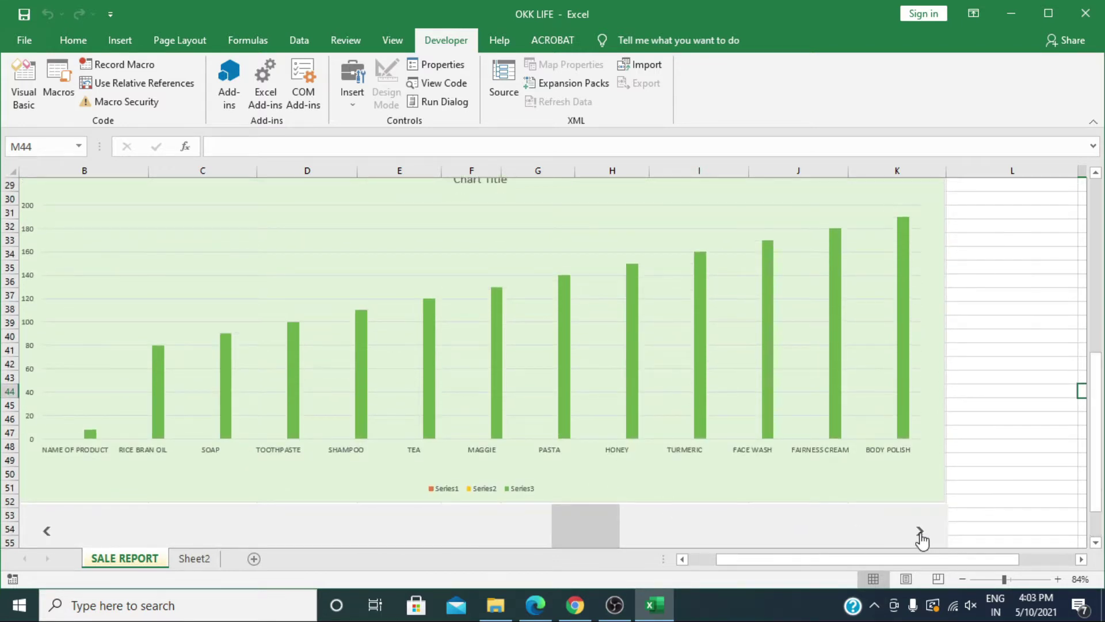
pyautogui.click(919, 530)
pyautogui.click(916, 531)
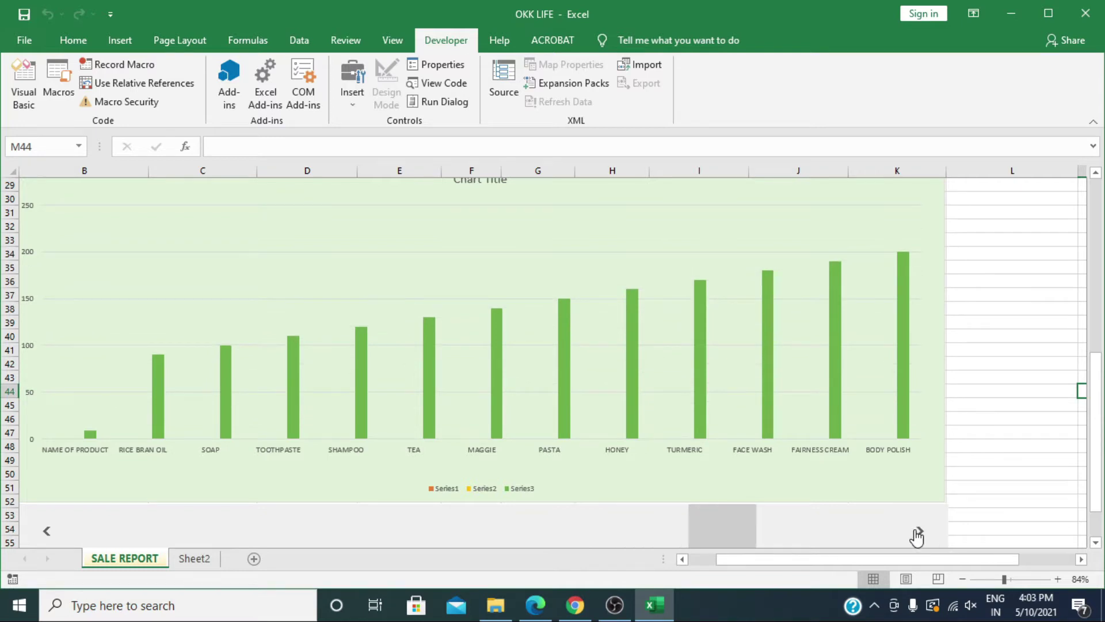
pyautogui.click(918, 533)
pyautogui.click(918, 533)
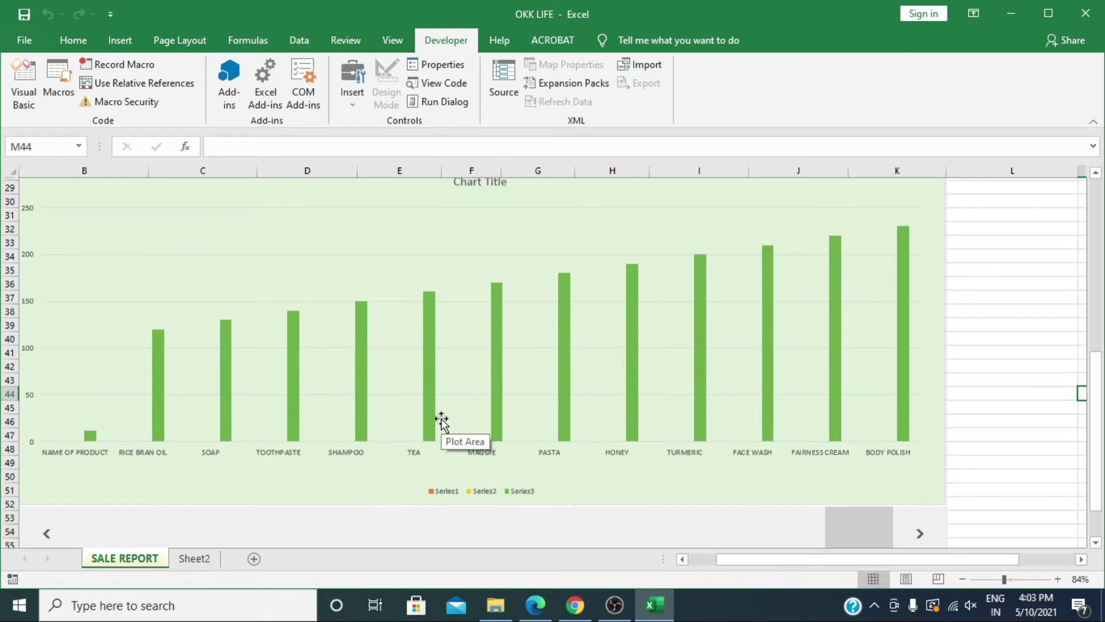
# Enter 1 as the month number in A25.
pyautogui.scroll(3, 441, 422)
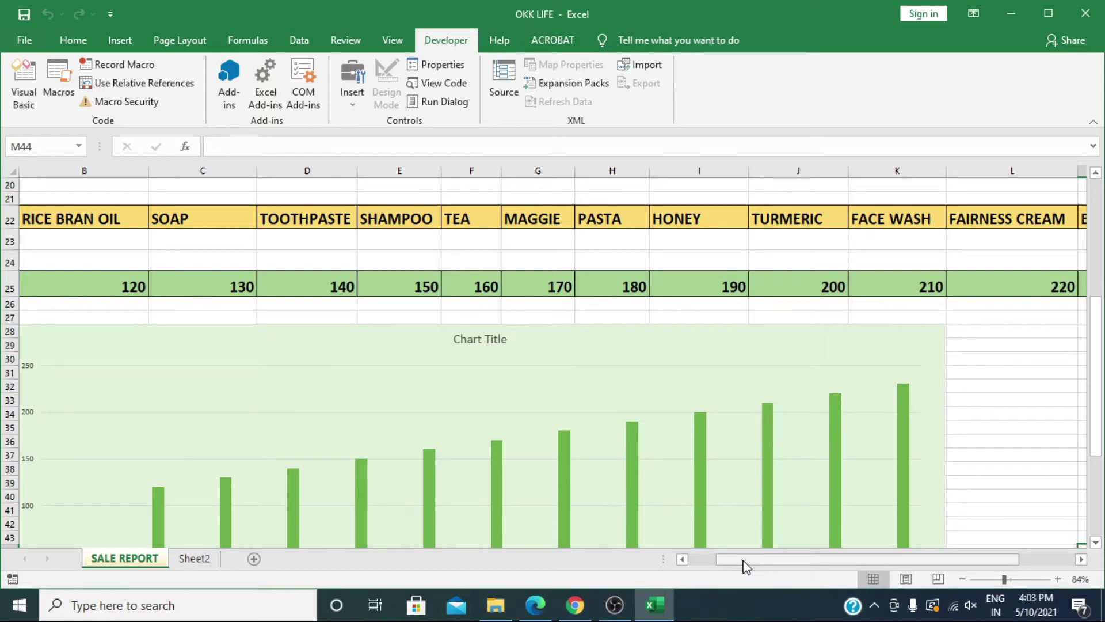
pyautogui.scroll(-1, 746, 566)
pyautogui.scroll(-1, 746, 566)
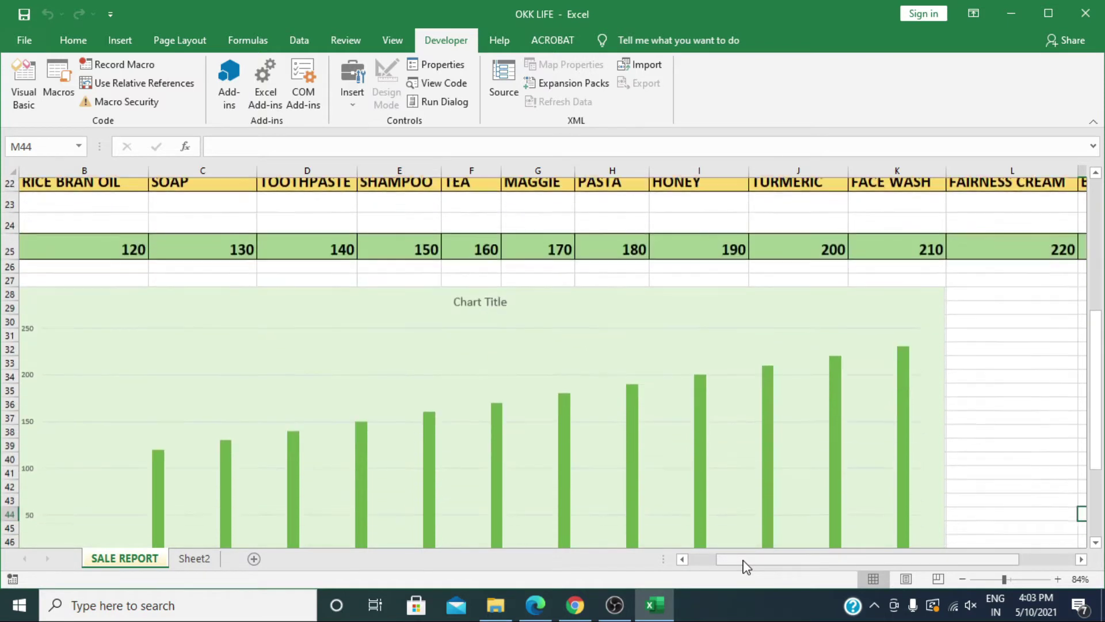
pyautogui.scroll(-1, 747, 566)
pyautogui.scroll(-2, 747, 566)
pyautogui.scroll(3, 746, 566)
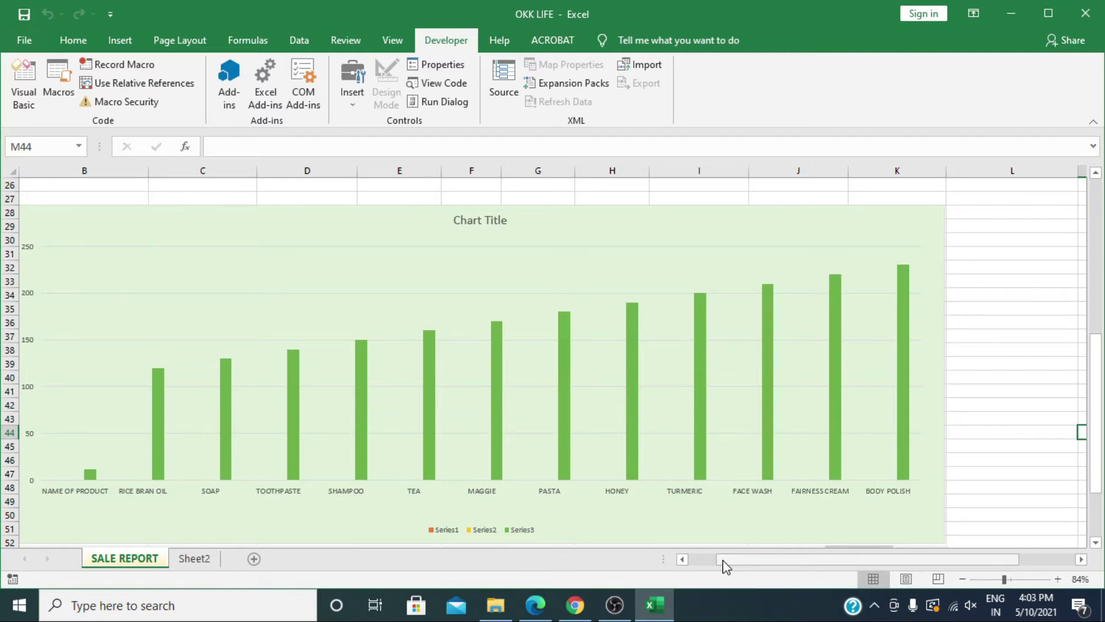
pyautogui.scroll(2, 727, 567)
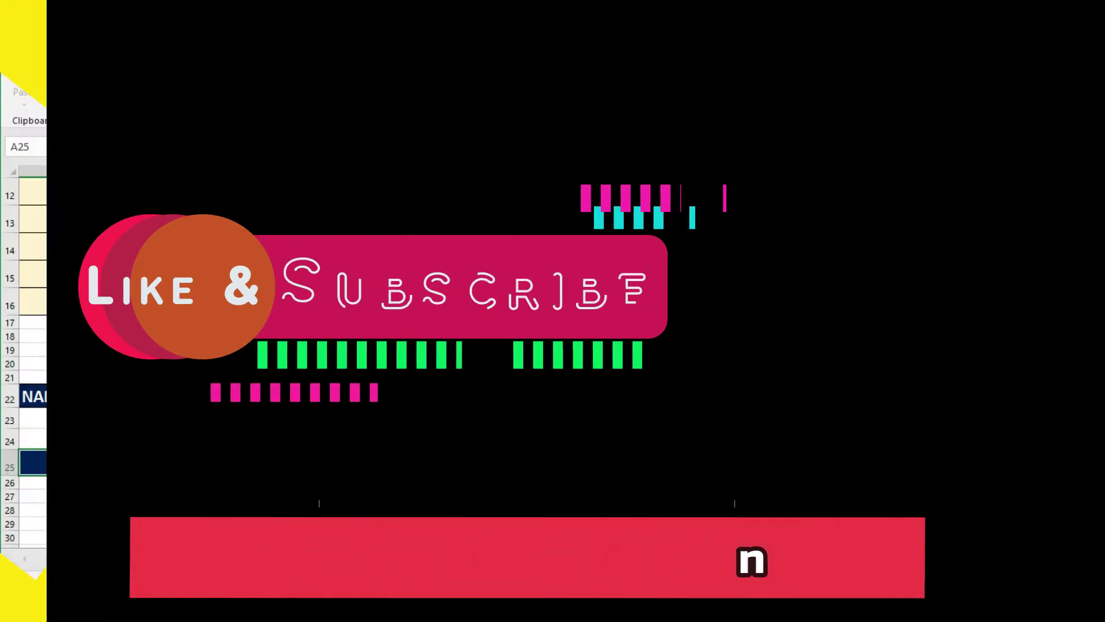
pyautogui.write('1')
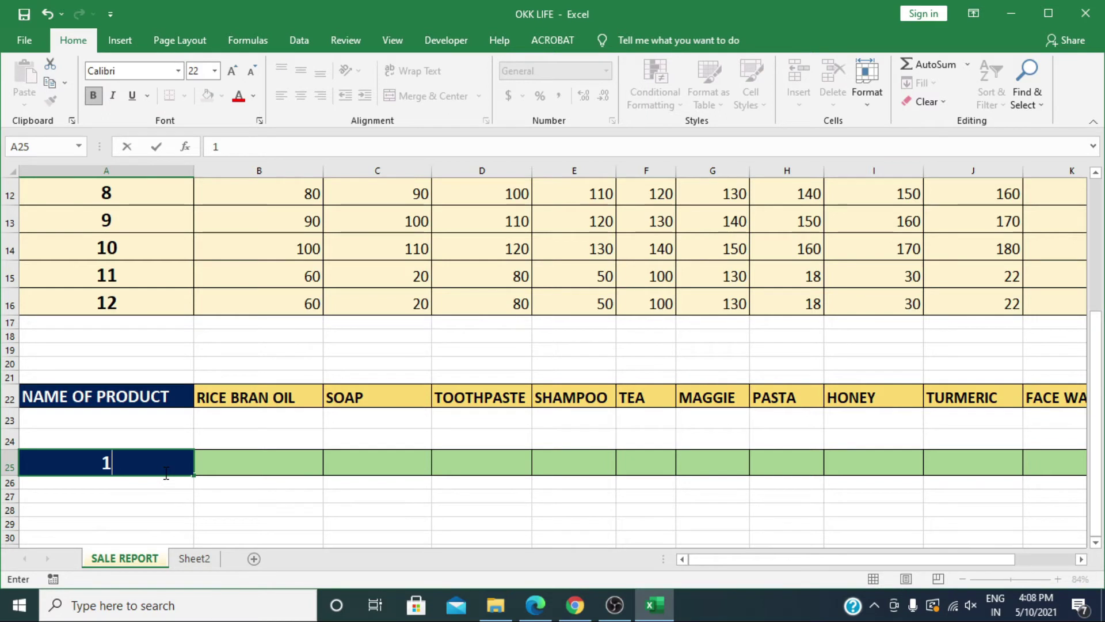
pyautogui.scroll(3, 165, 473)
pyautogui.scroll(1, 165, 469)
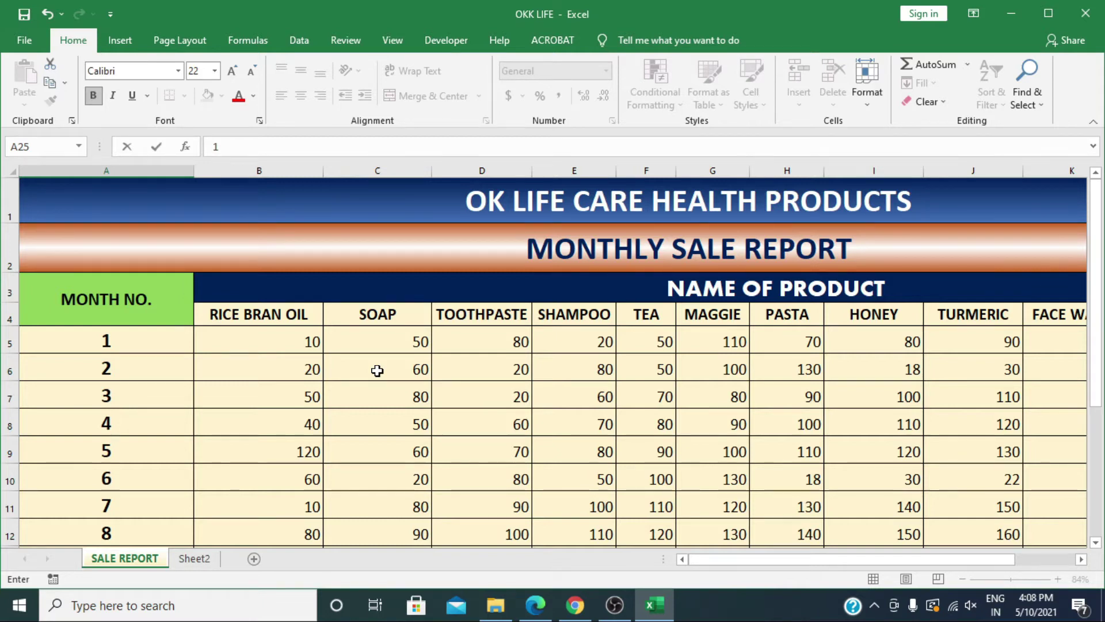
pyautogui.scroll(-1, 426, 354)
pyautogui.scroll(-1, 425, 354)
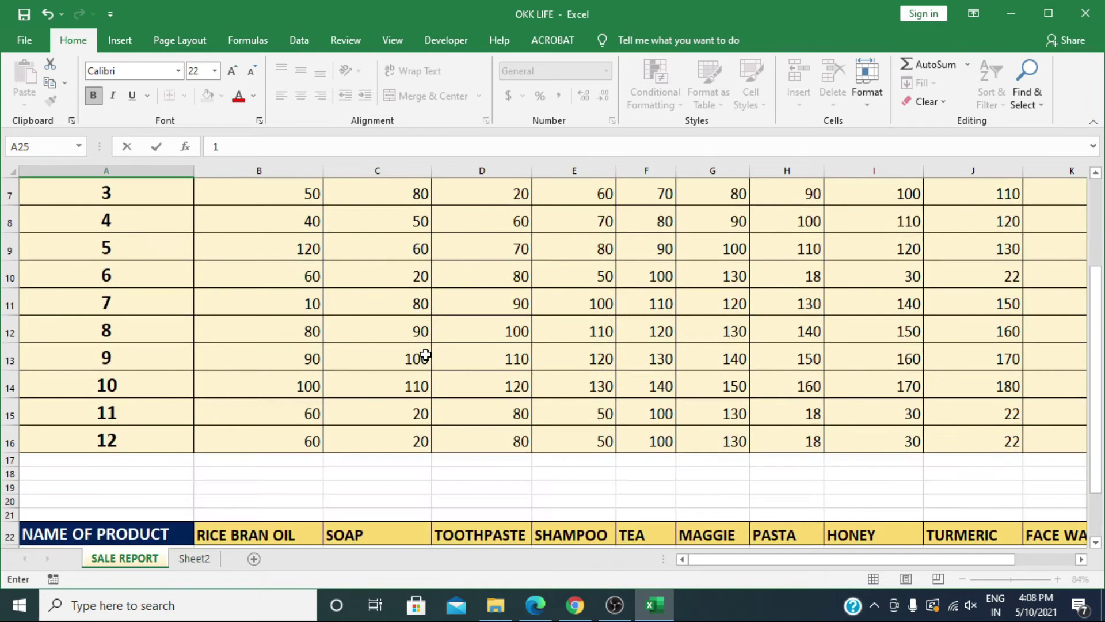
pyautogui.scroll(-2, 425, 354)
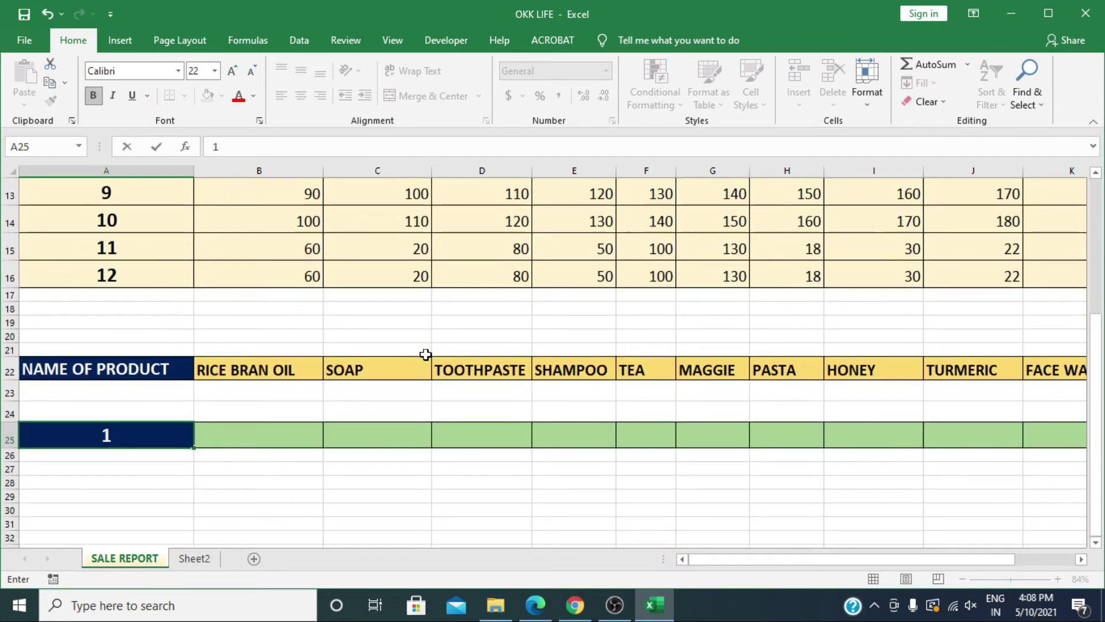
# Start =vlookup(A25, in B25, then erase the unfinished formula.
pyautogui.click(295, 435)
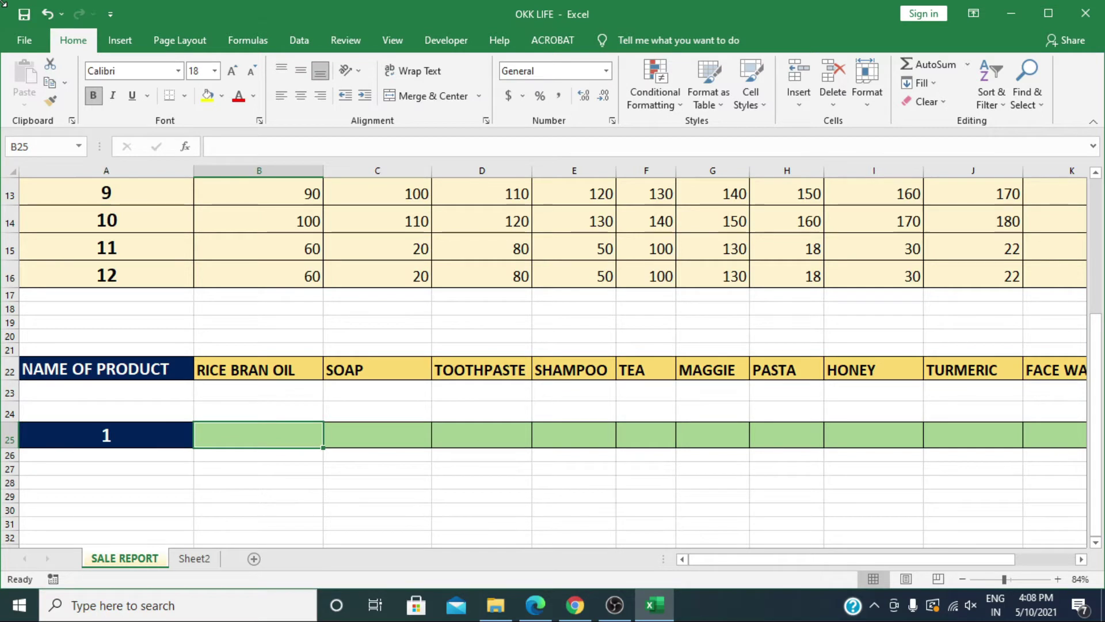
pyautogui.write('=vlooku')
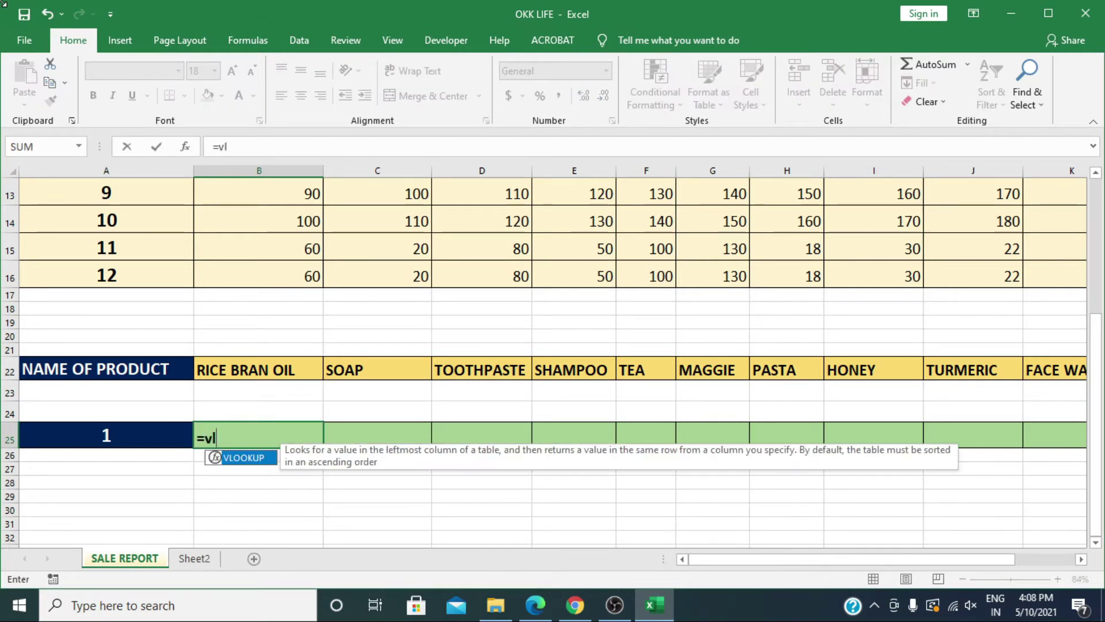
pyautogui.write('p(')
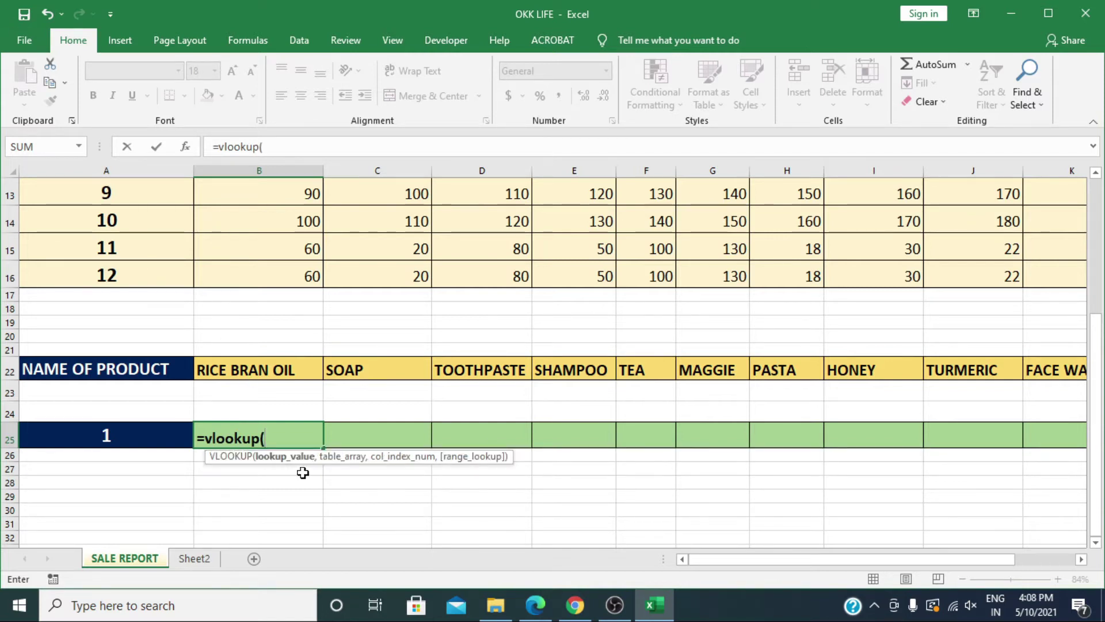
pyautogui.click(94, 441)
pyautogui.write(',')
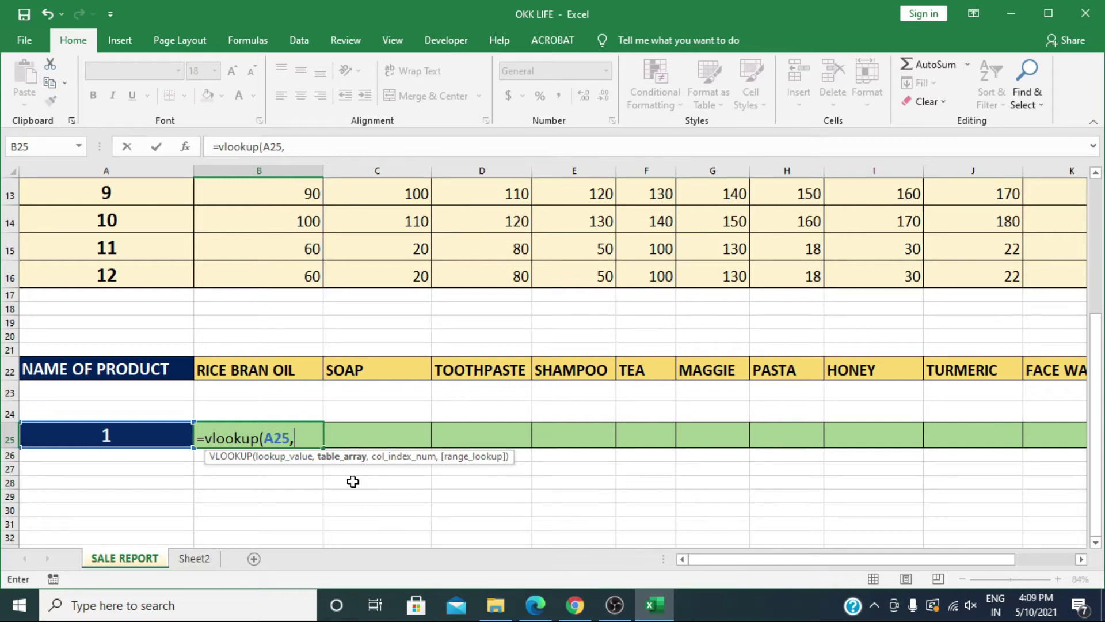
pyautogui.press('BackSpace')
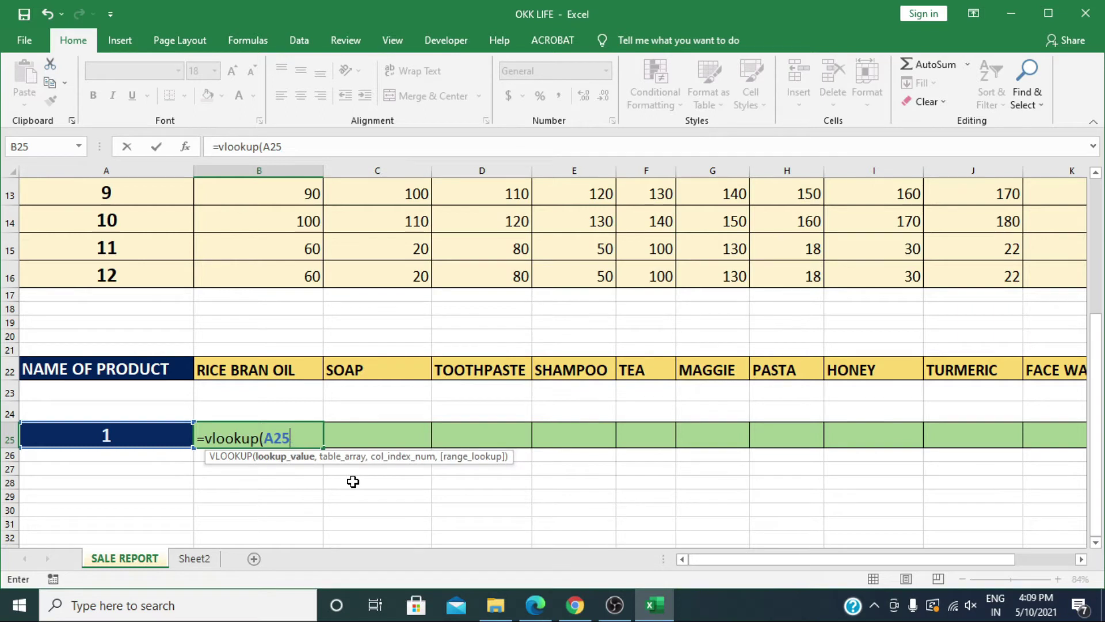
pyautogui.press('BackSpace')
pyautogui.press('BackSpace')
pyautogui.press('BackSpace')
pyautogui.press('BackSpace')
pyautogui.press('BackSpace')
pyautogui.press('BackSpace')
pyautogui.press('BackSpace')
pyautogui.press('BackSpace')
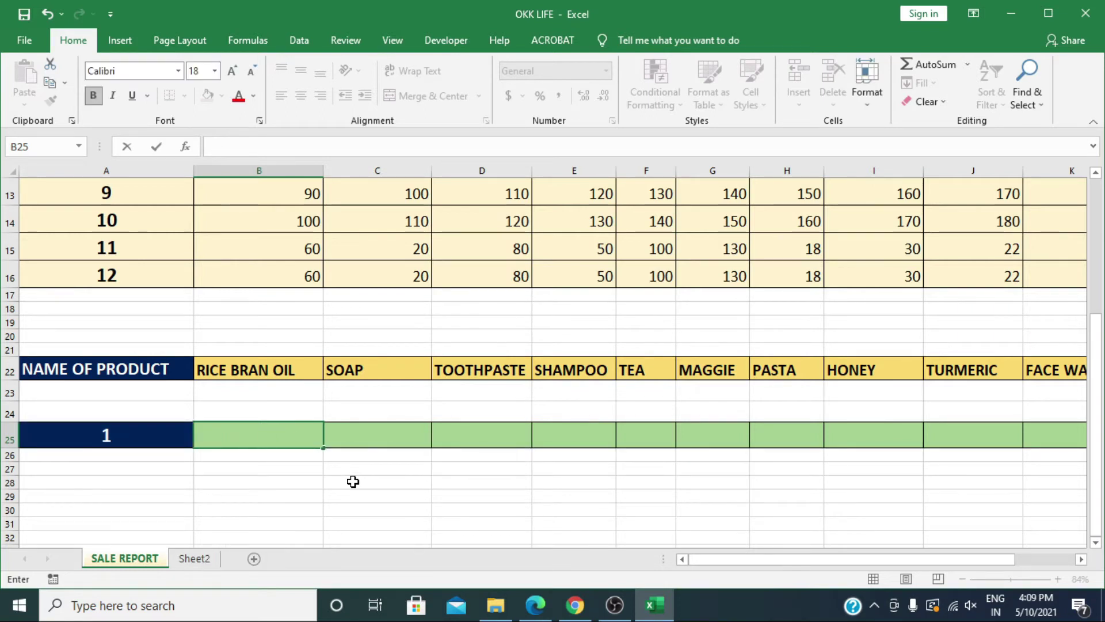
pyautogui.scroll(4, 352, 481)
pyautogui.moveTo(177, 205)
pyautogui.mouseDown()
pyautogui.moveTo(637, 447)
pyautogui.moveTo(1101, 423)
pyautogui.moveTo(974, 458)
pyautogui.moveTo(920, 619)
pyautogui.moveTo(1065, 573)
pyautogui.moveTo(982, 469)
pyautogui.mouseUp()
pyautogui.hotkey('ctrl', 'z')
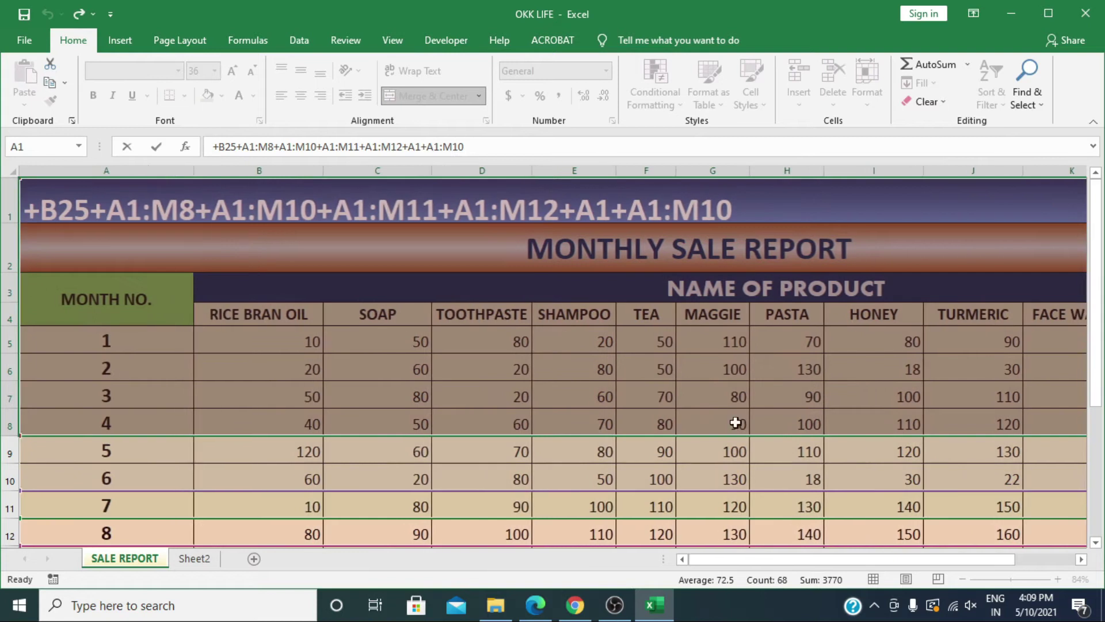
pyautogui.click(522, 413)
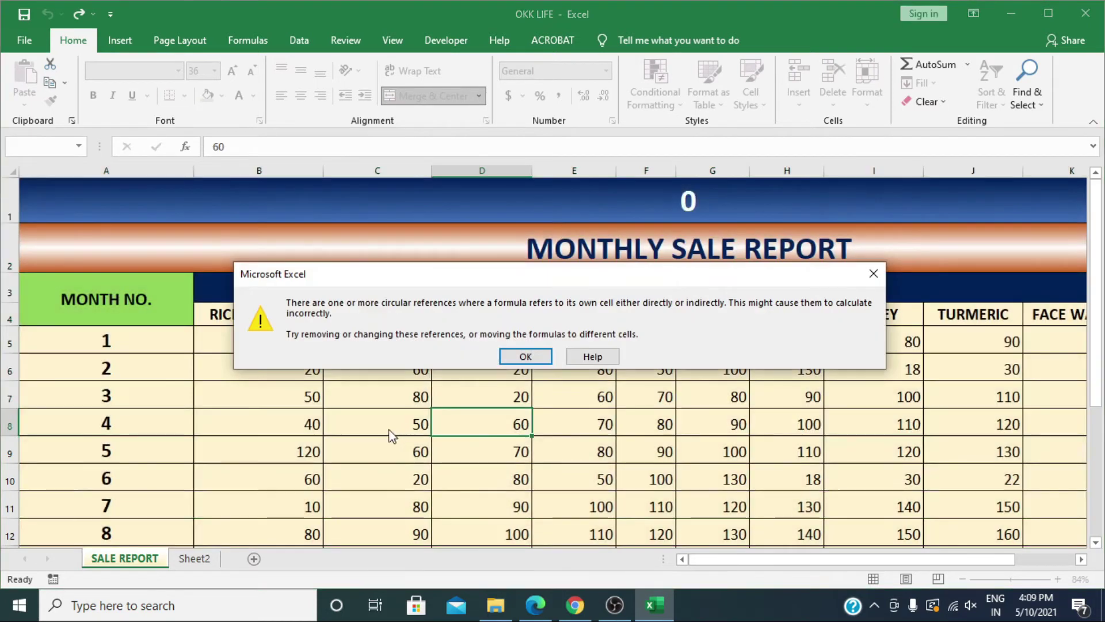
pyautogui.click(873, 272)
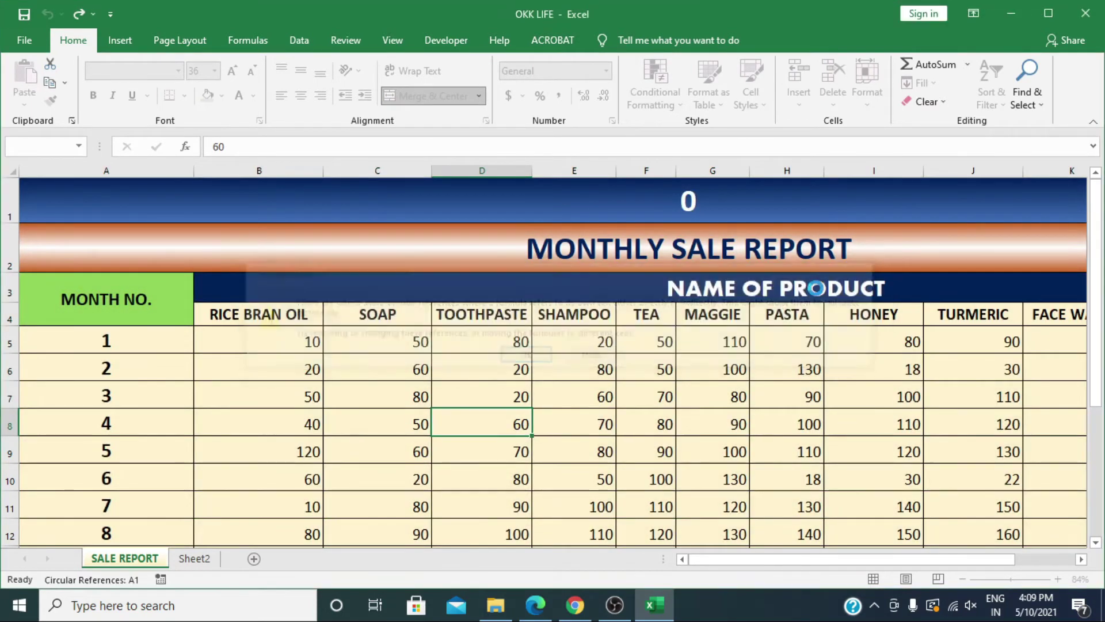
pyautogui.click(631, 338)
pyautogui.hotkey('ctrl', 'z')
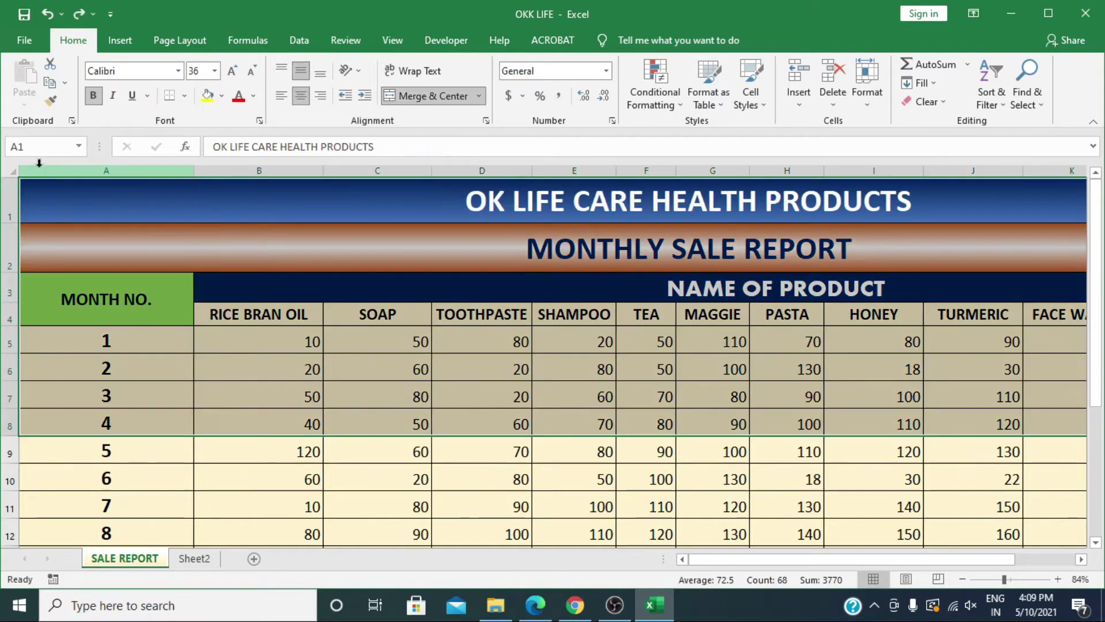
pyautogui.click(77, 457)
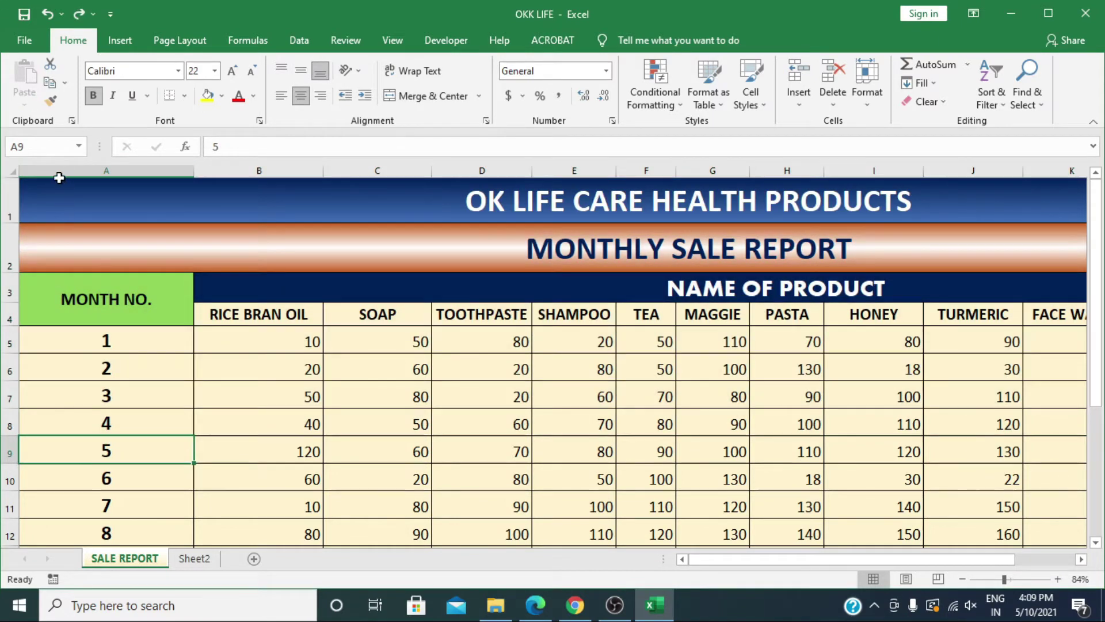
# Select the sales table range A1:M16.
pyautogui.click(50, 169)
pyautogui.click(45, 151)
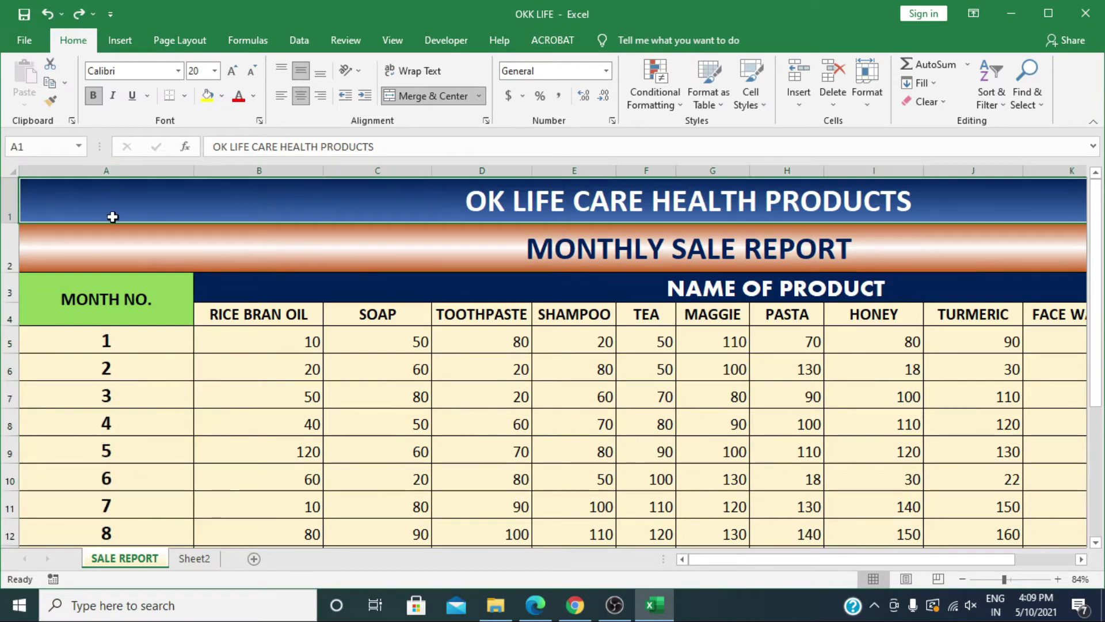
pyautogui.moveTo(59, 197); pyautogui.dragTo(498, 619)
pyautogui.moveTo(511, 617); pyautogui.dragTo(537, 408)
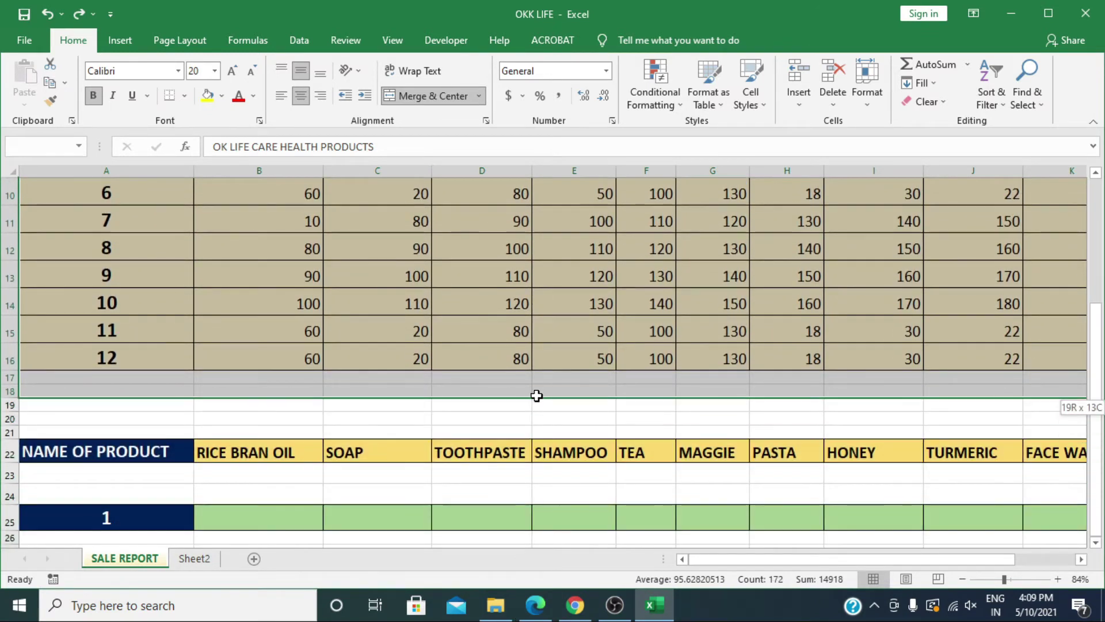
pyautogui.moveTo(537, 408); pyautogui.dragTo(523, 372)
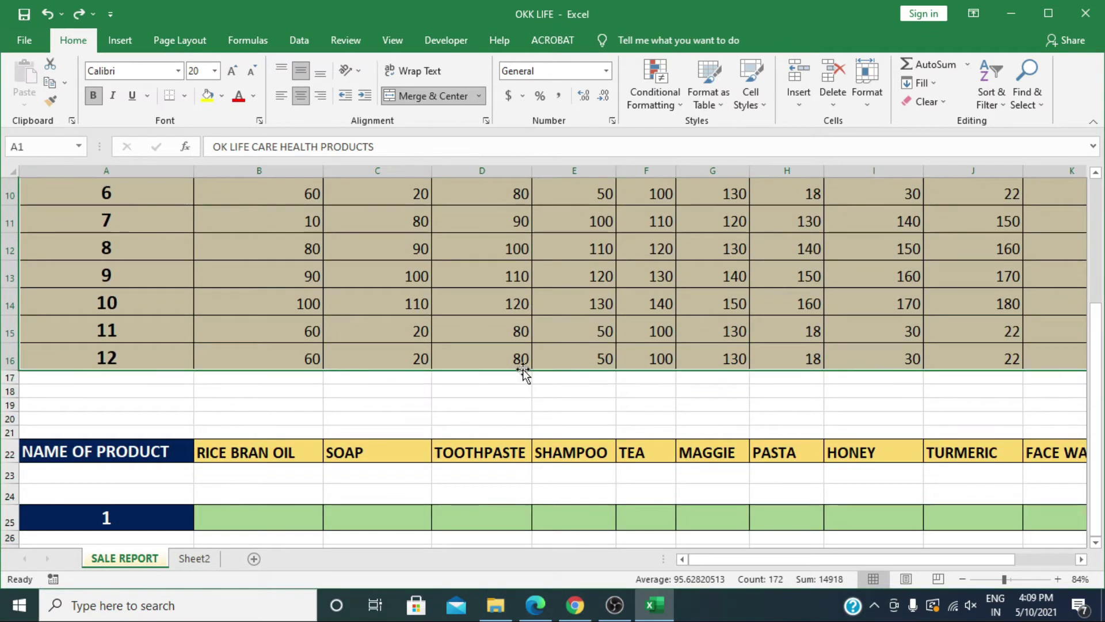
pyautogui.hscroll(3, 523, 371)
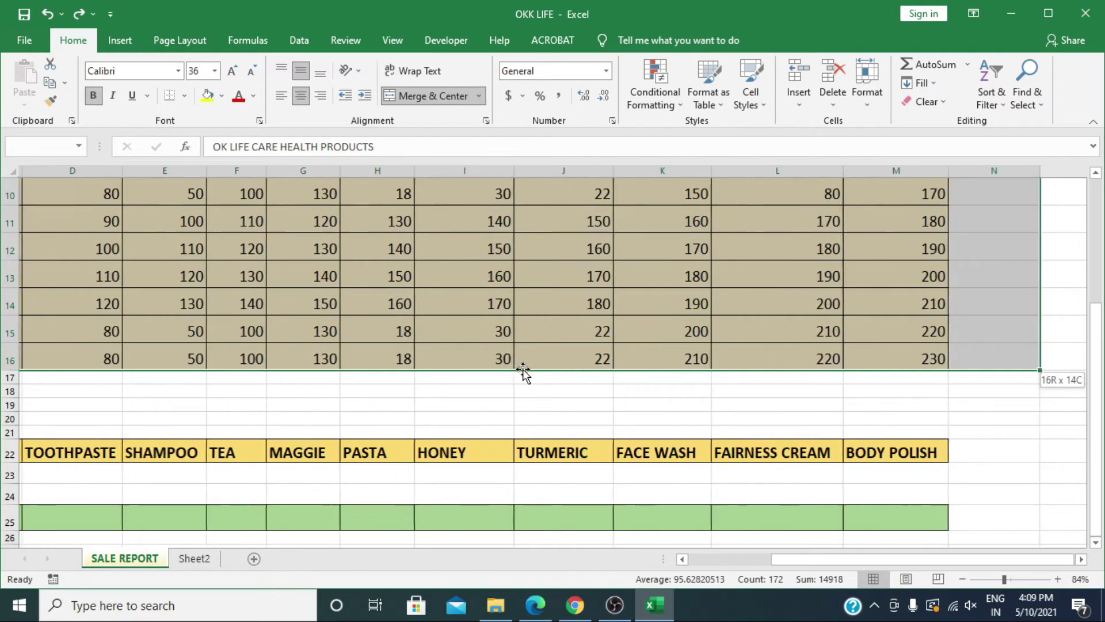
pyautogui.hscroll(1, 523, 371)
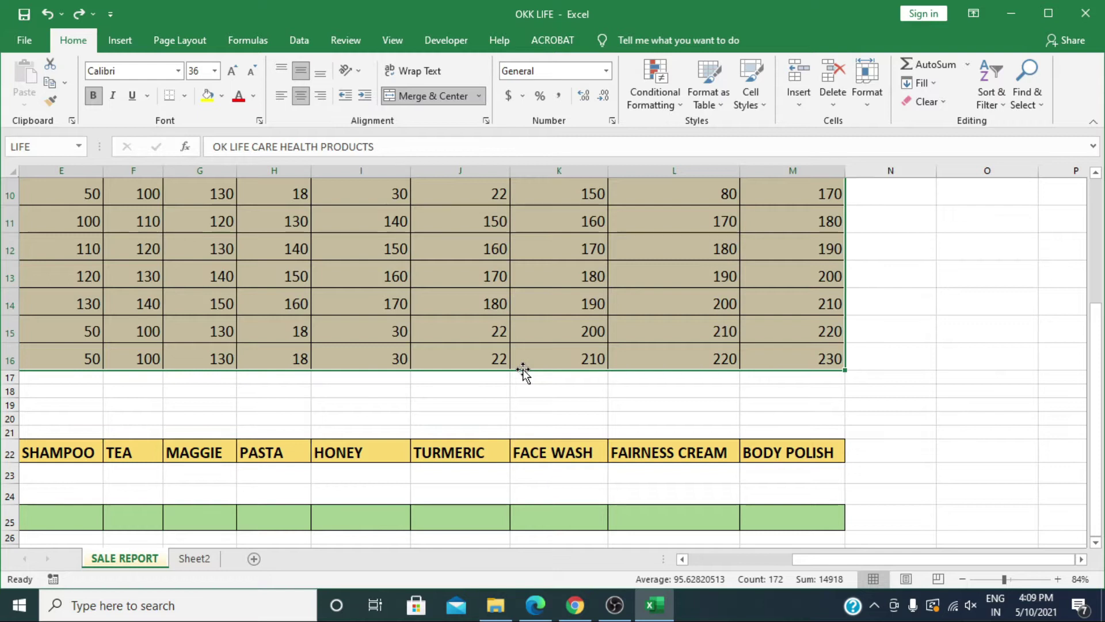
# Name the selected range 'data' in the Name Box, then select B25.
pyautogui.click(43, 150)
pyautogui.write('data')
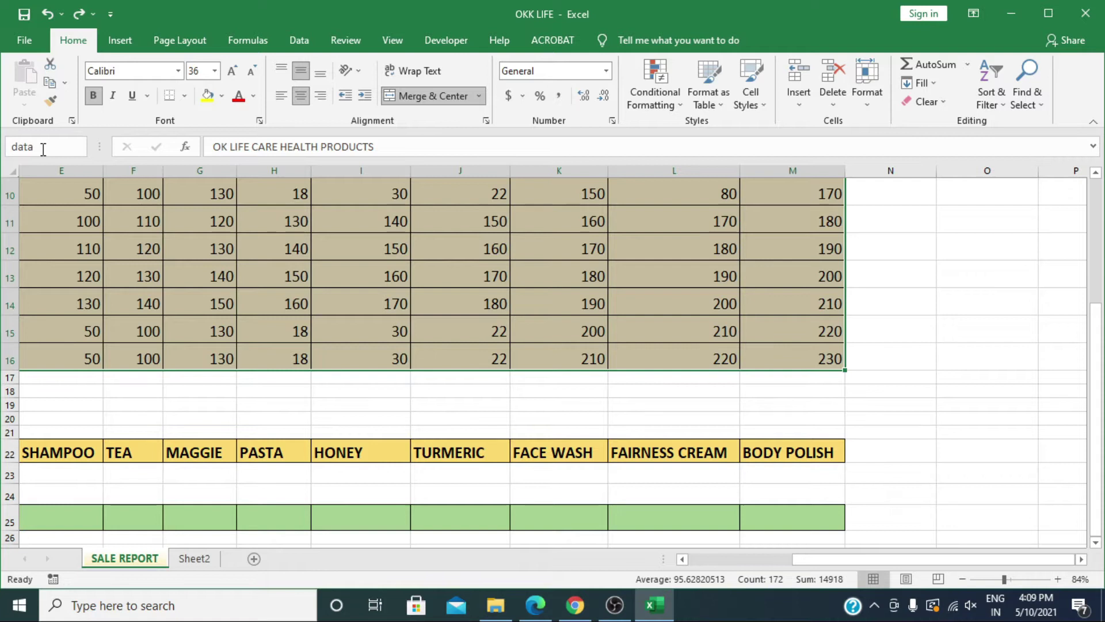
pyautogui.press('Return')
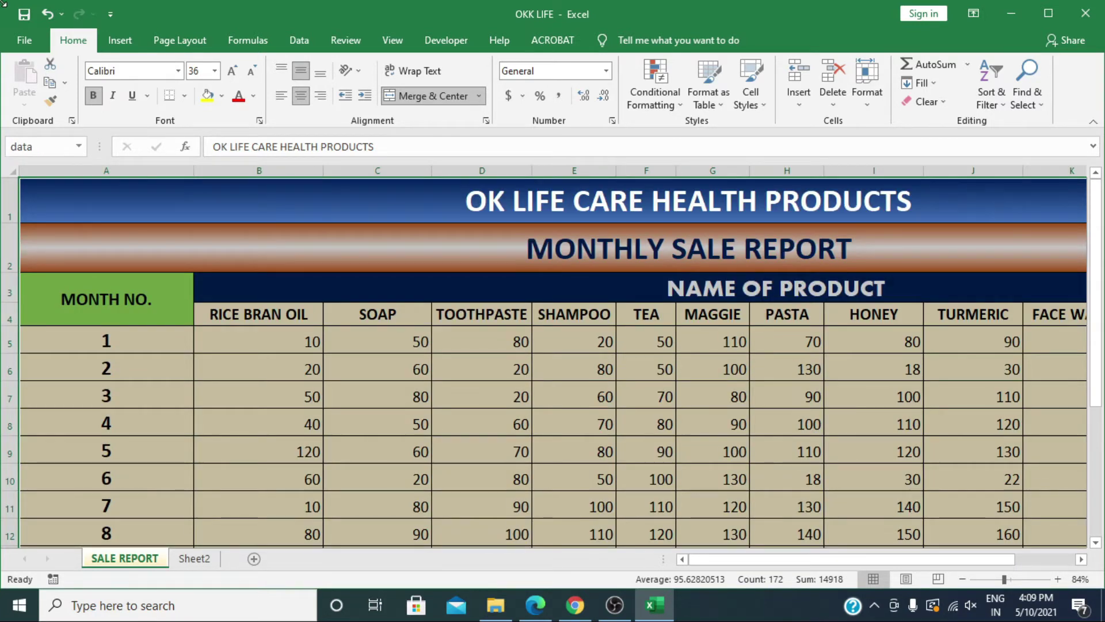
pyautogui.scroll(-6, 352, 399)
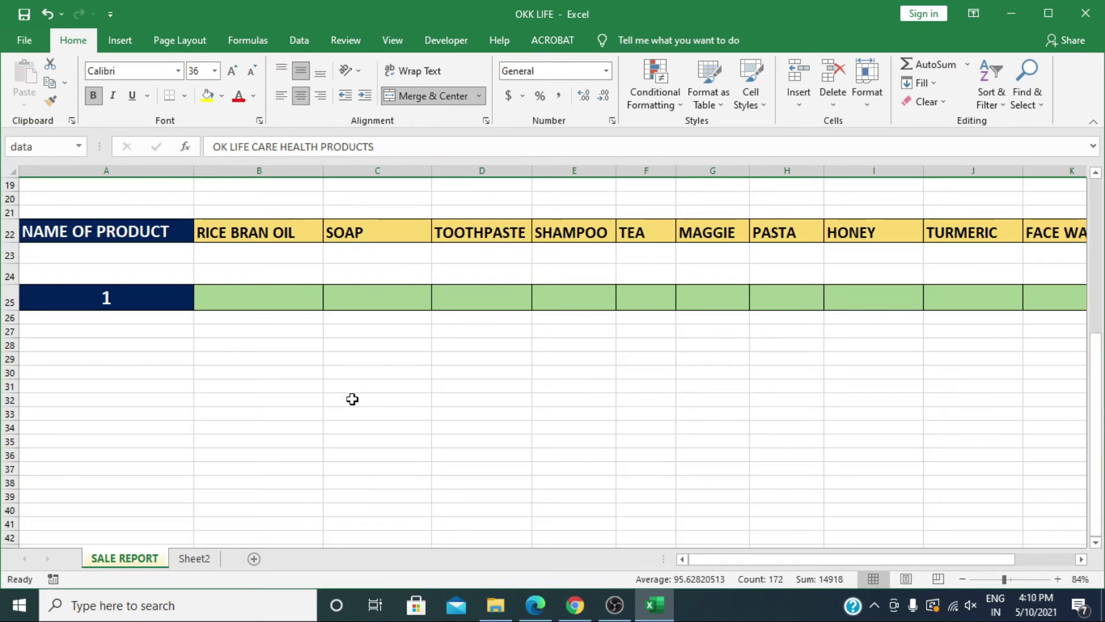
pyautogui.click(352, 399)
pyautogui.click(291, 298)
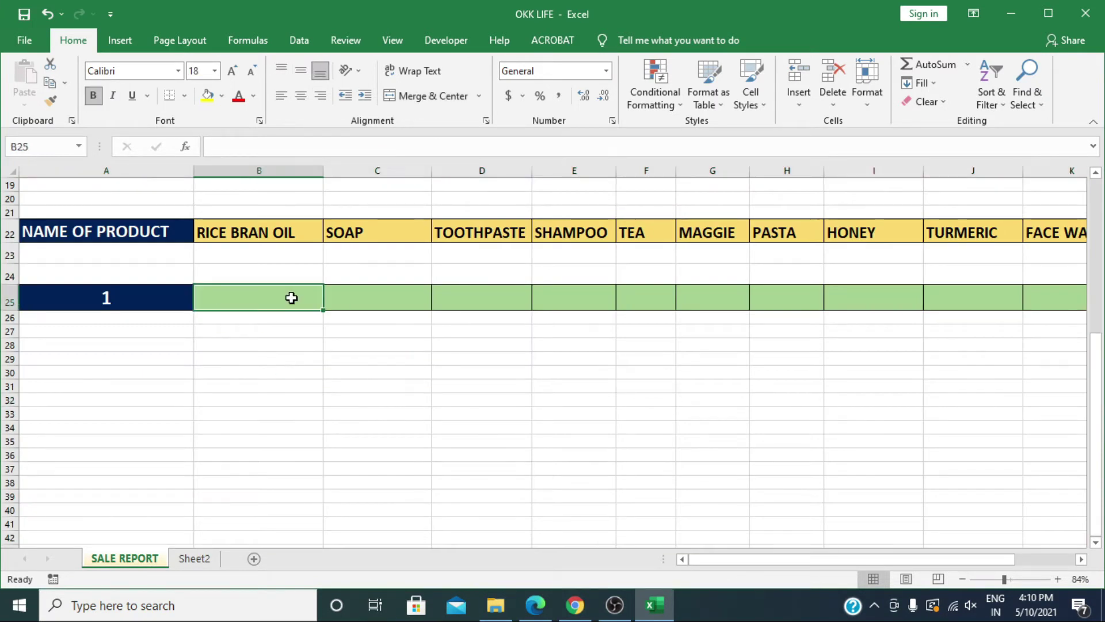
# Clear the started formula in B25, zoom the sheet to 90%, and reselect B25.
pyautogui.write('=')
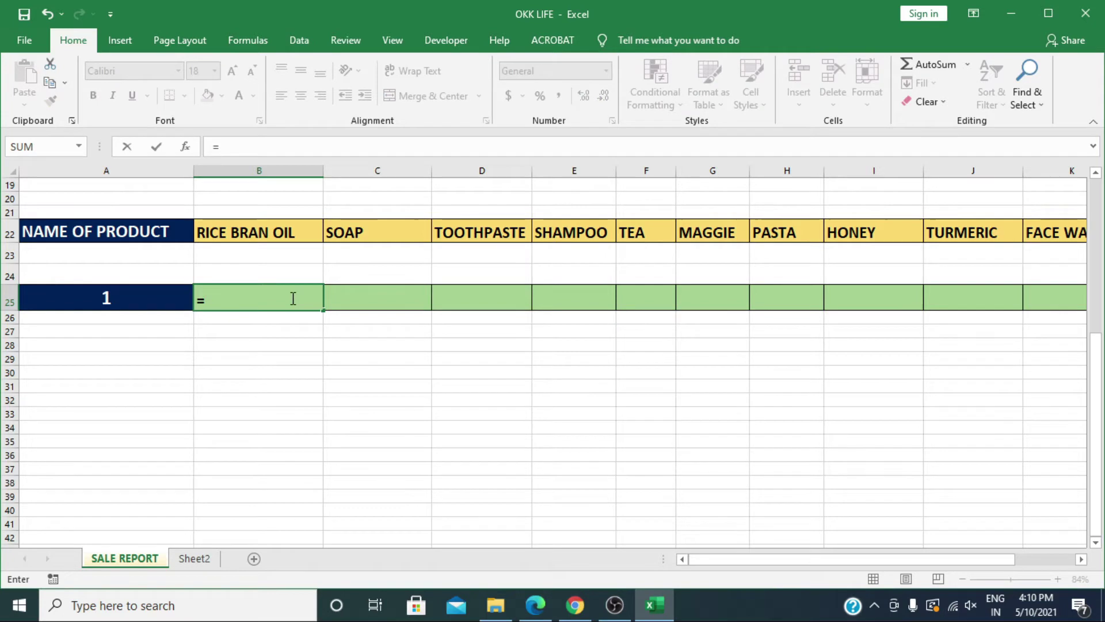
pyautogui.press('BackSpace')
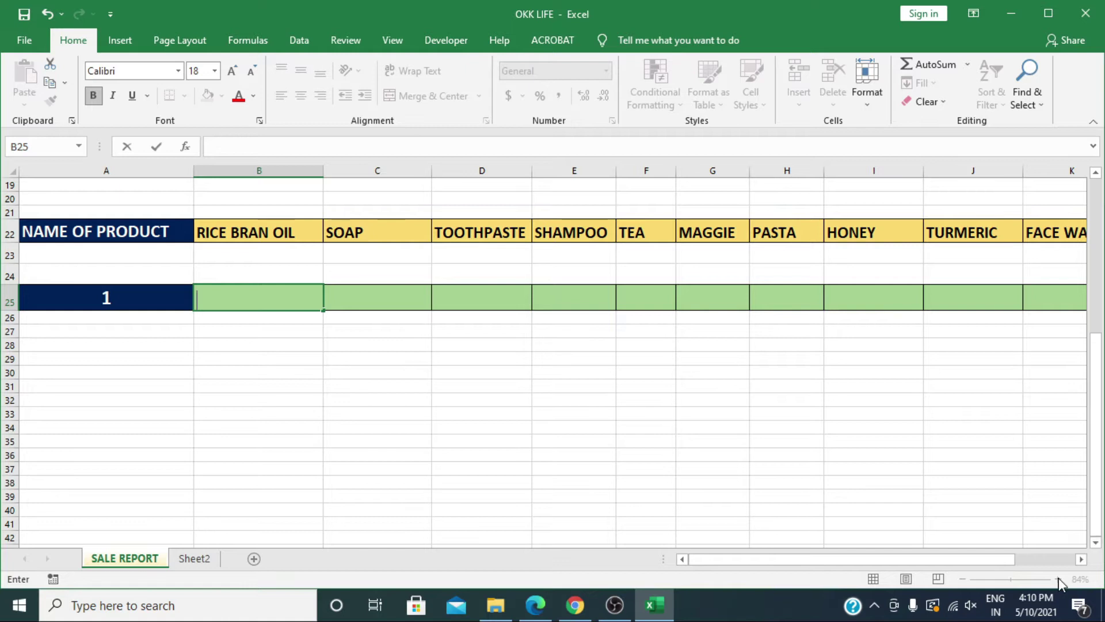
pyautogui.click(846, 469)
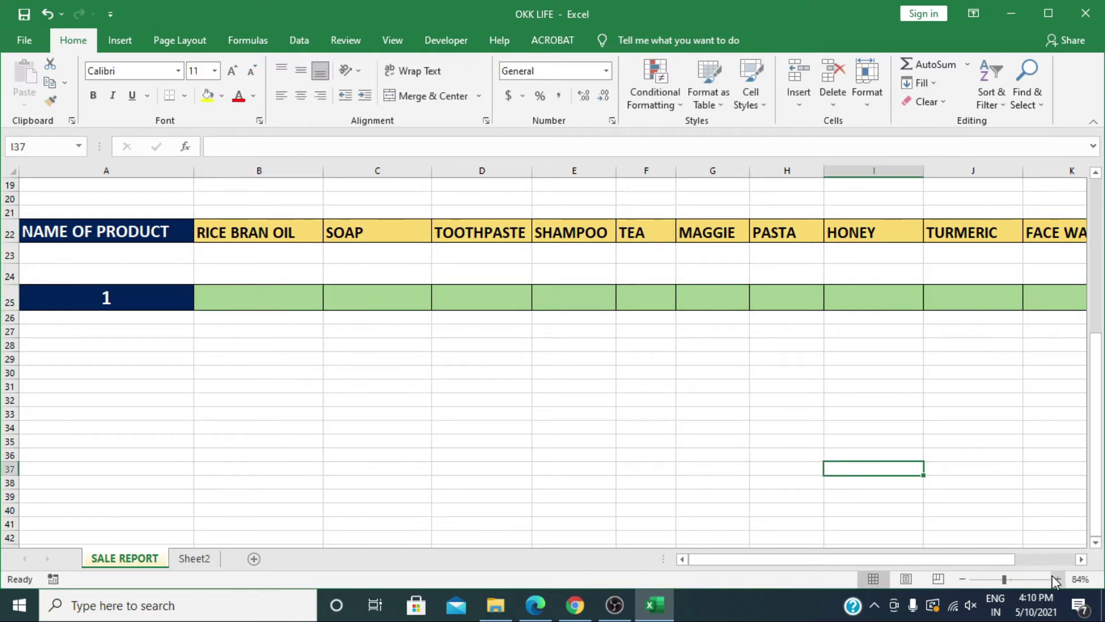
pyautogui.click(1056, 578)
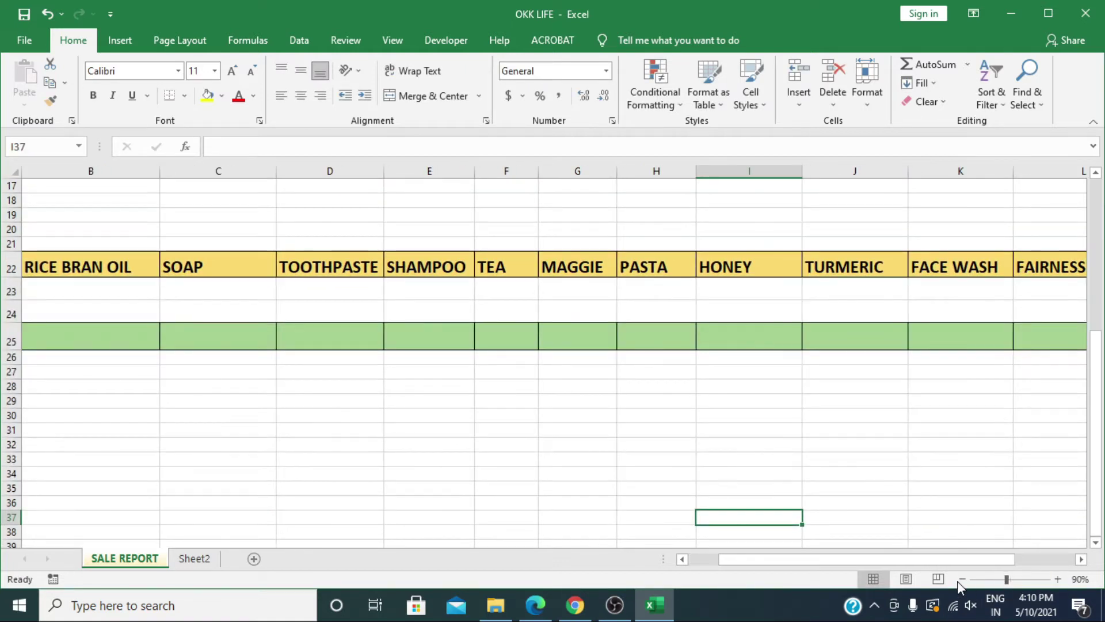
pyautogui.moveTo(869, 560); pyautogui.dragTo(845, 564)
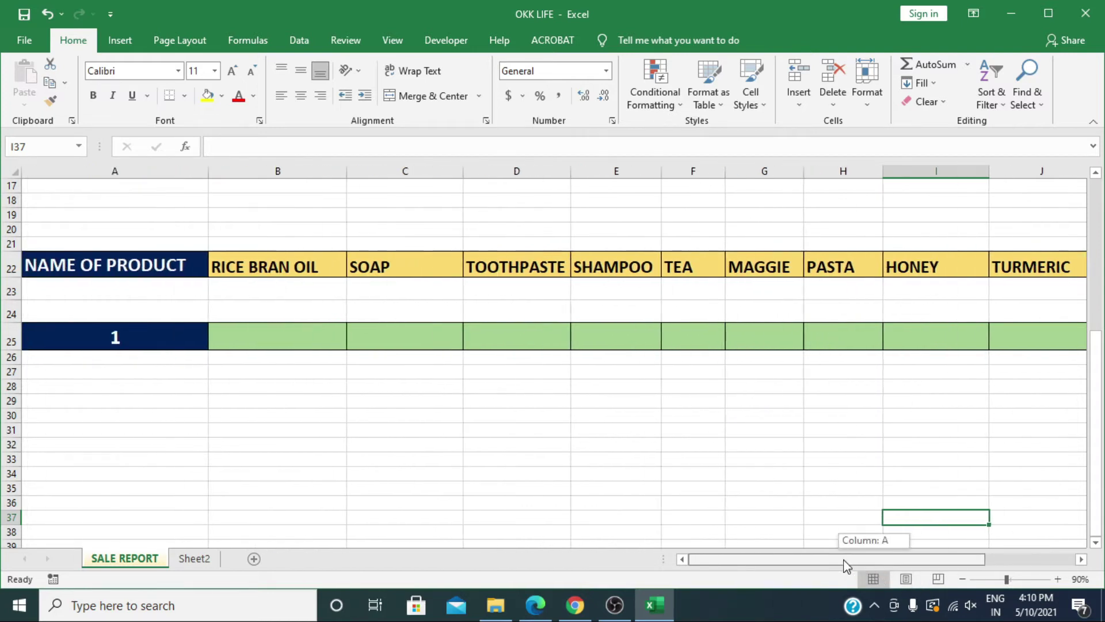
pyautogui.click(268, 310)
pyautogui.click(286, 335)
# Enter =vlookup(A25,data,2,0) in B25, returning 10 for Rice Bran Oil.
pyautogui.write('=')
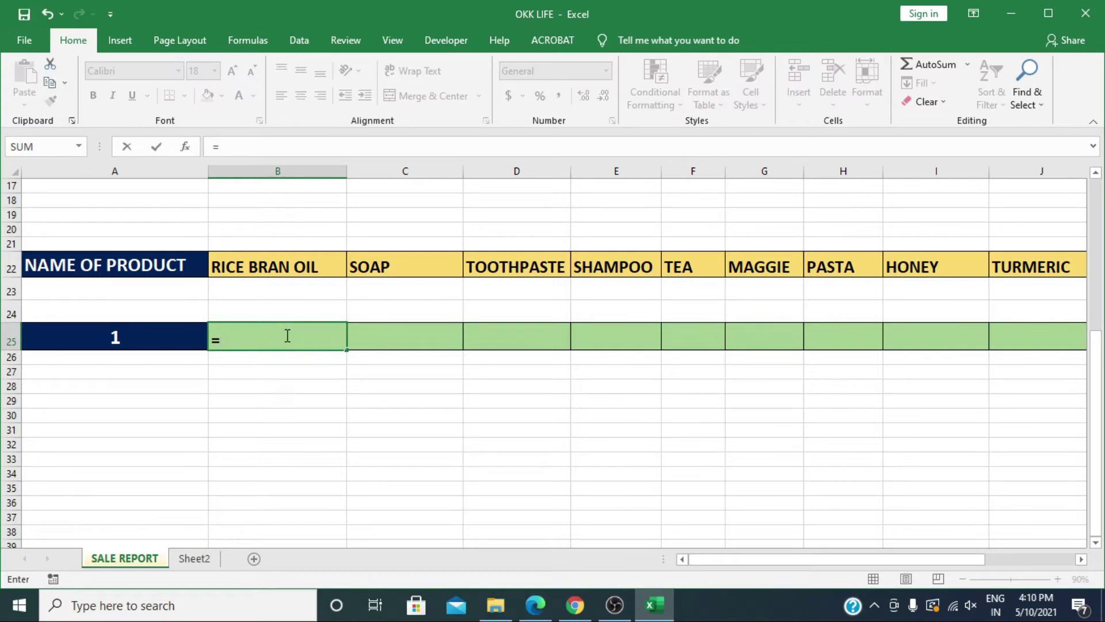
pyautogui.write('vlookup')
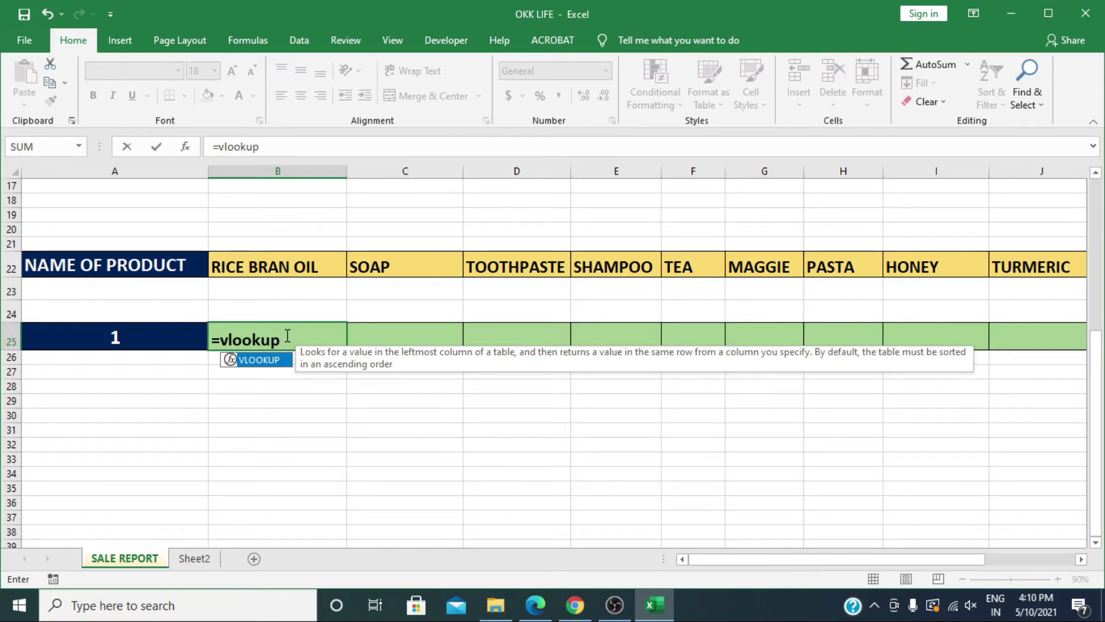
pyautogui.write('(')
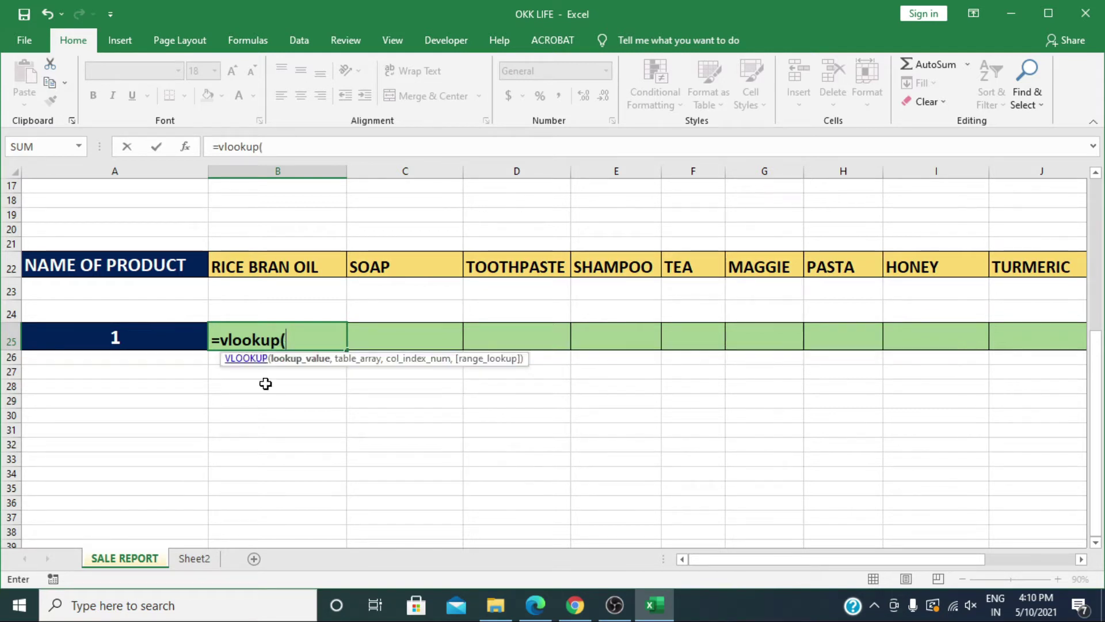
pyautogui.click(143, 335)
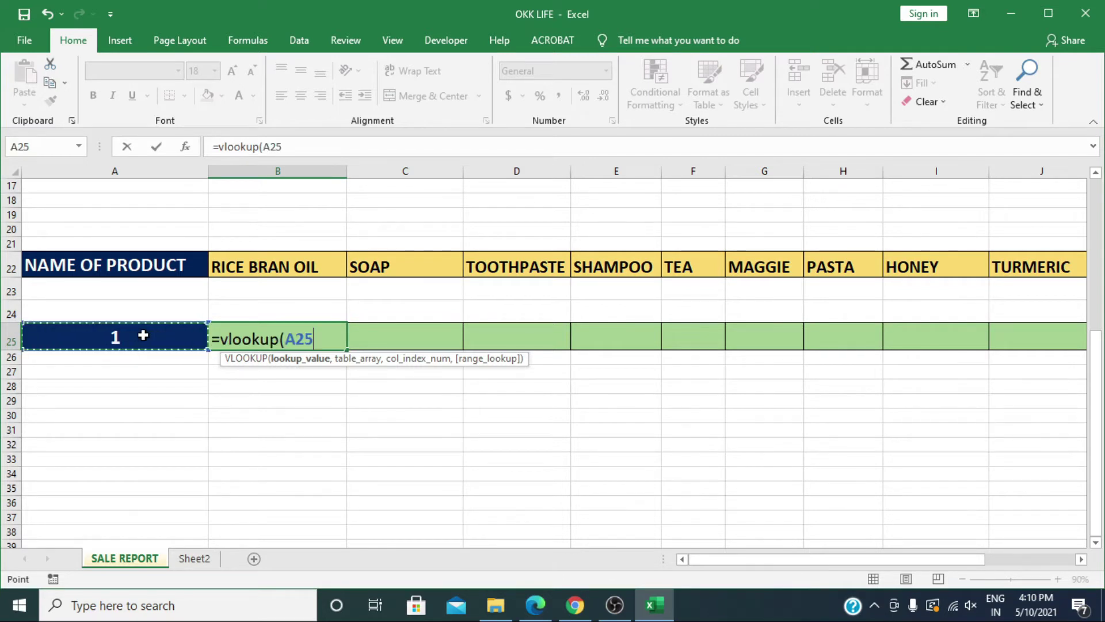
pyautogui.write(',')
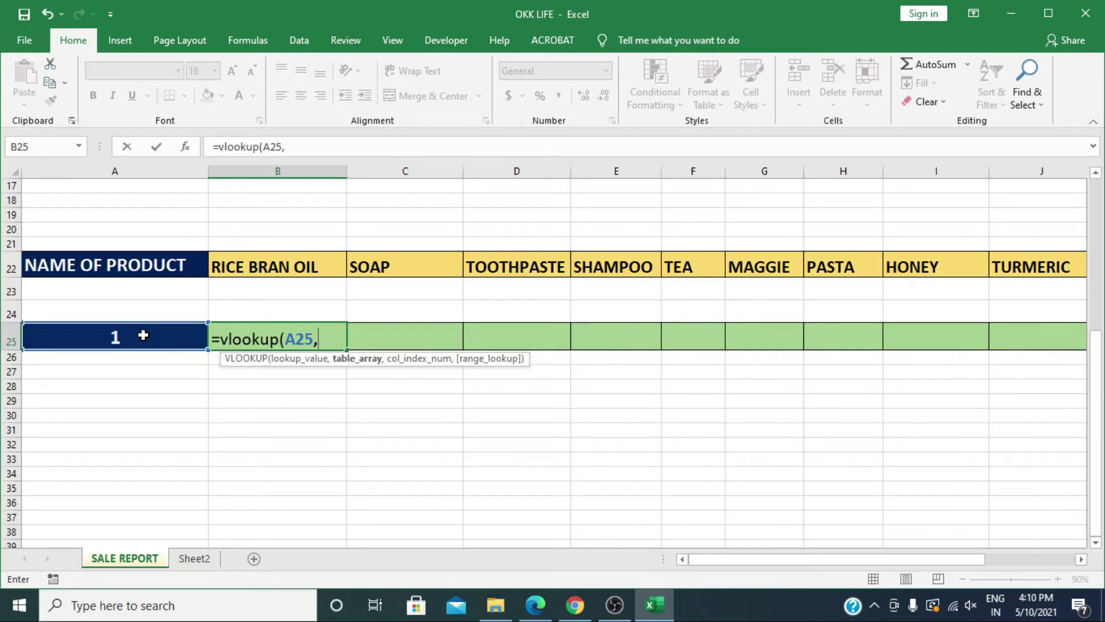
pyautogui.write('da')
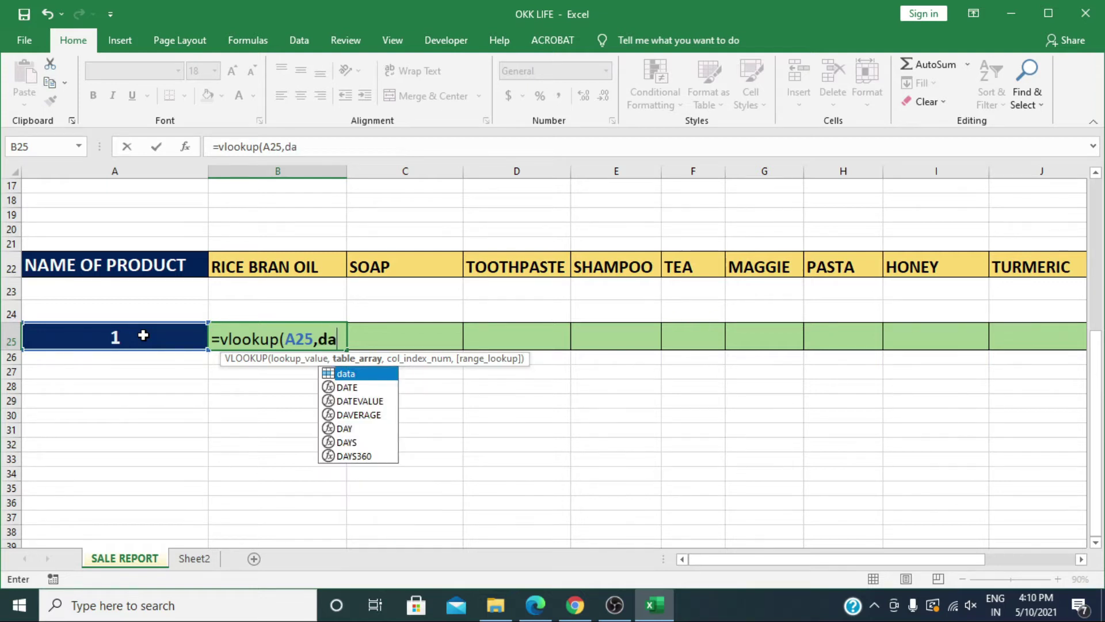
pyautogui.write('ta,')
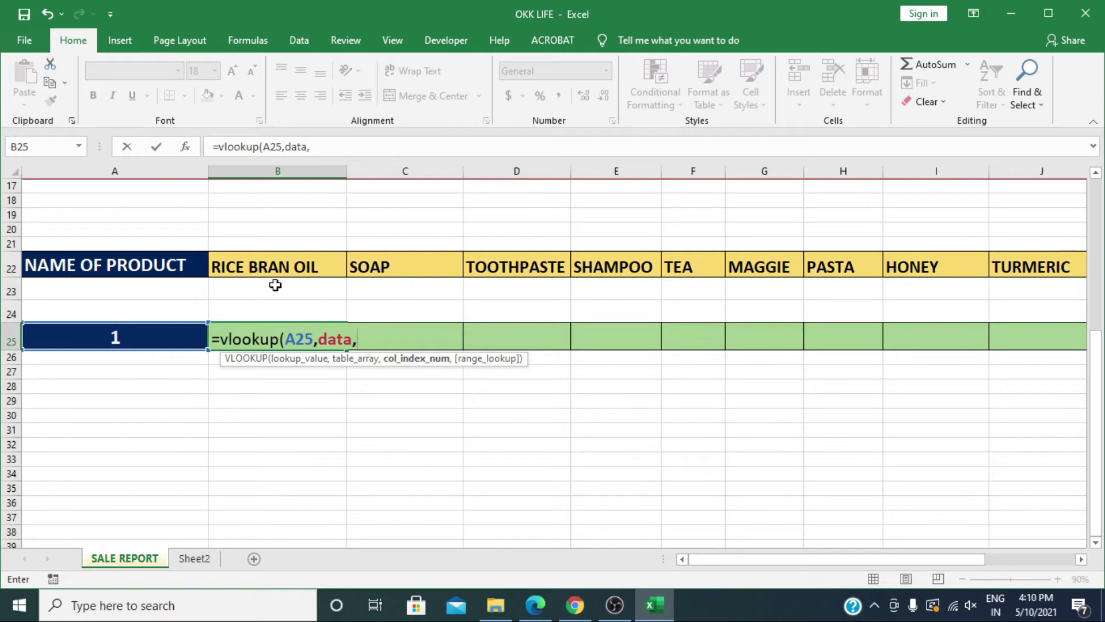
pyautogui.scroll(3, 276, 285)
pyautogui.scroll(3, 277, 284)
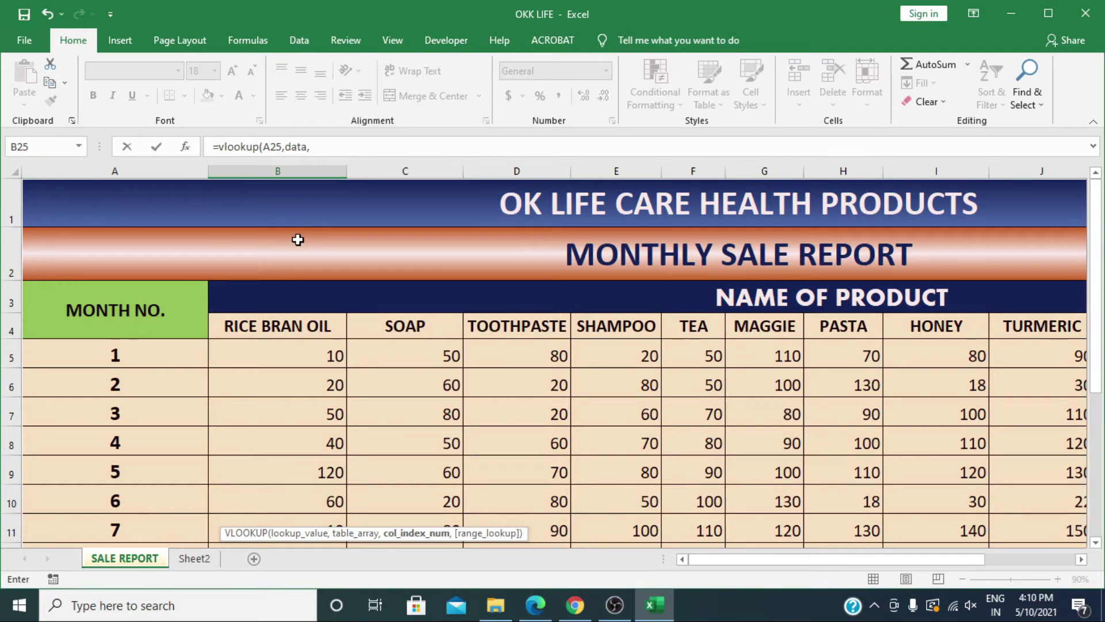
pyautogui.scroll(-3, 297, 243)
pyautogui.scroll(-3, 299, 246)
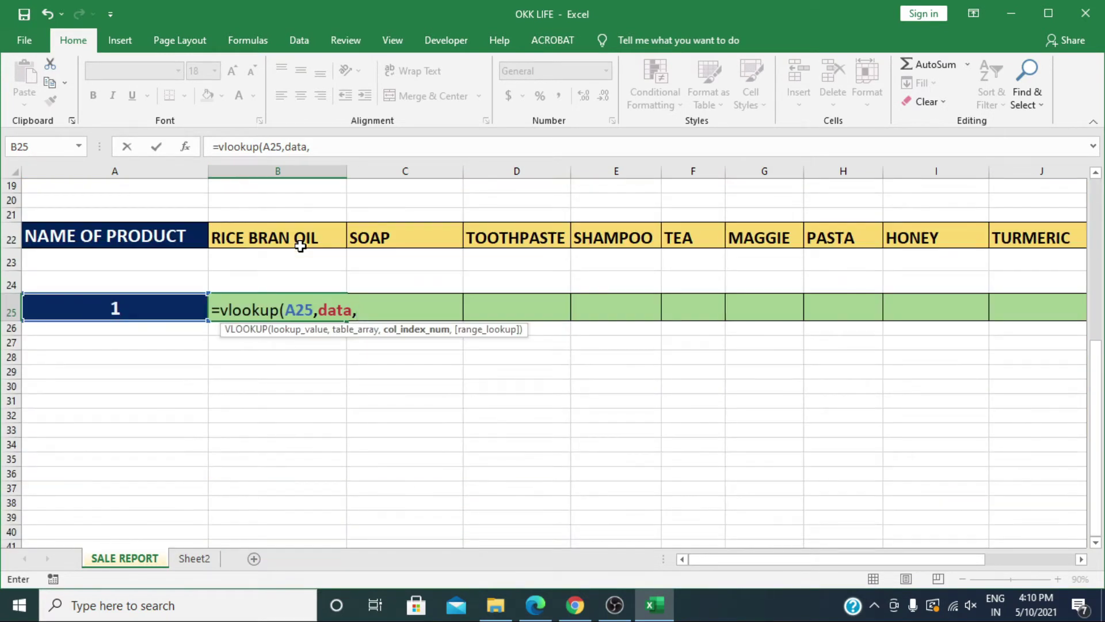
pyautogui.write('2')
pyautogui.write(',0')
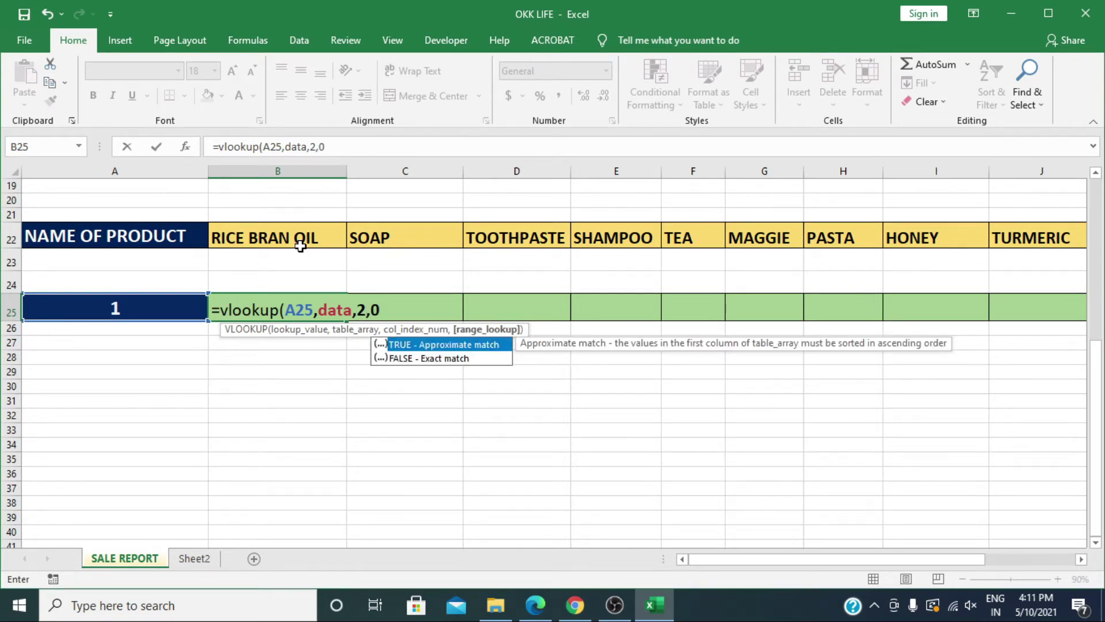
pyautogui.write(')')
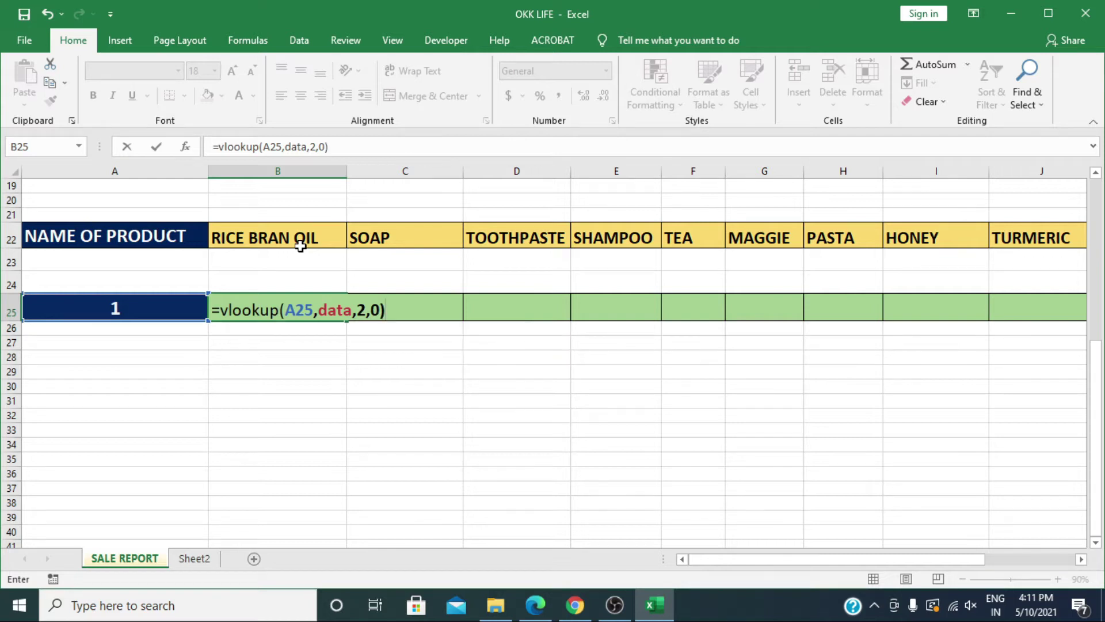
pyautogui.press('Return')
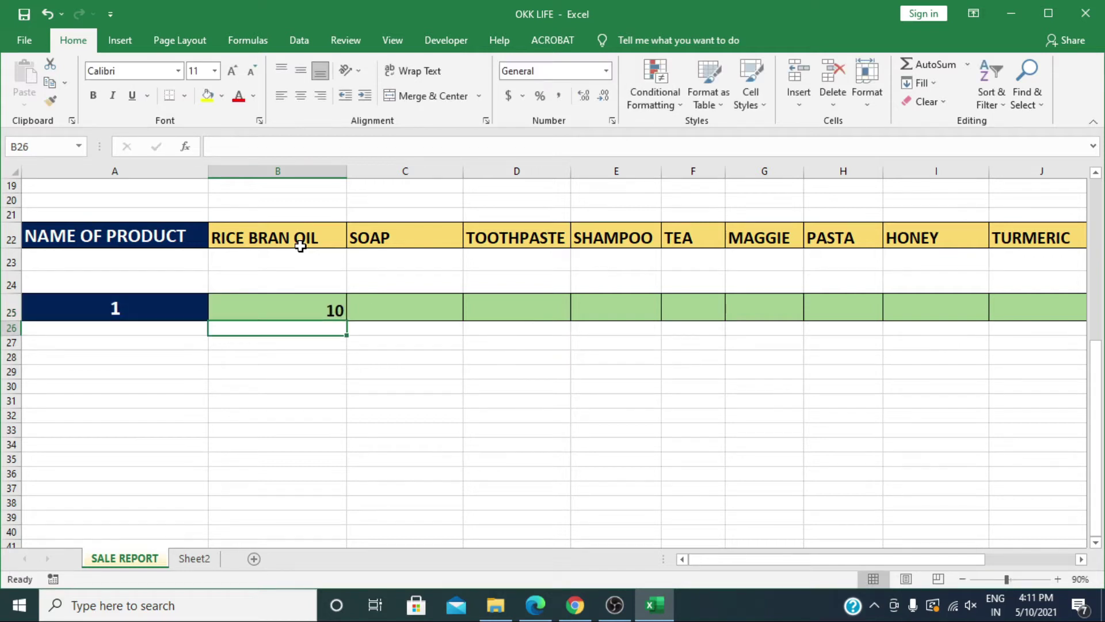
pyautogui.click(297, 312)
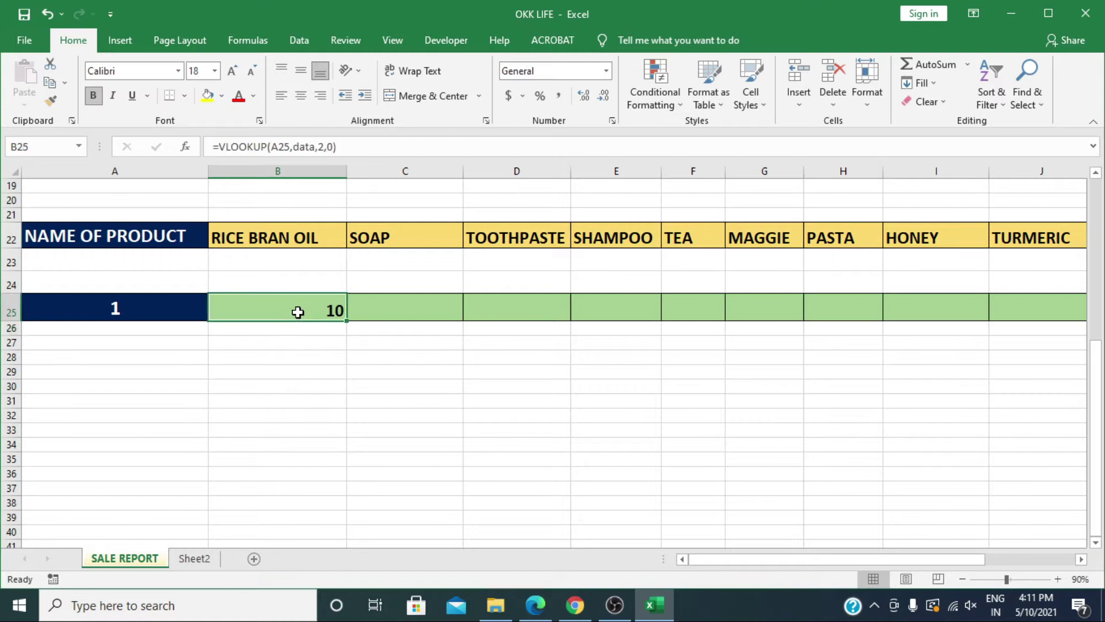
pyautogui.scroll(4, 298, 312)
pyautogui.scroll(1, 298, 312)
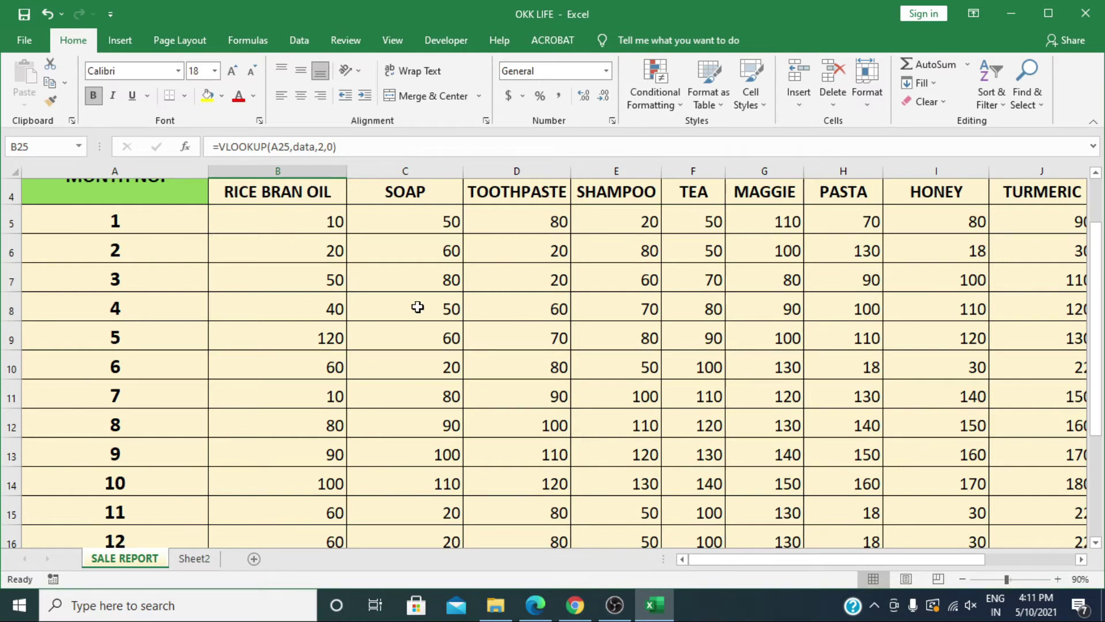
pyautogui.scroll(-1, 417, 307)
pyautogui.scroll(-3, 418, 307)
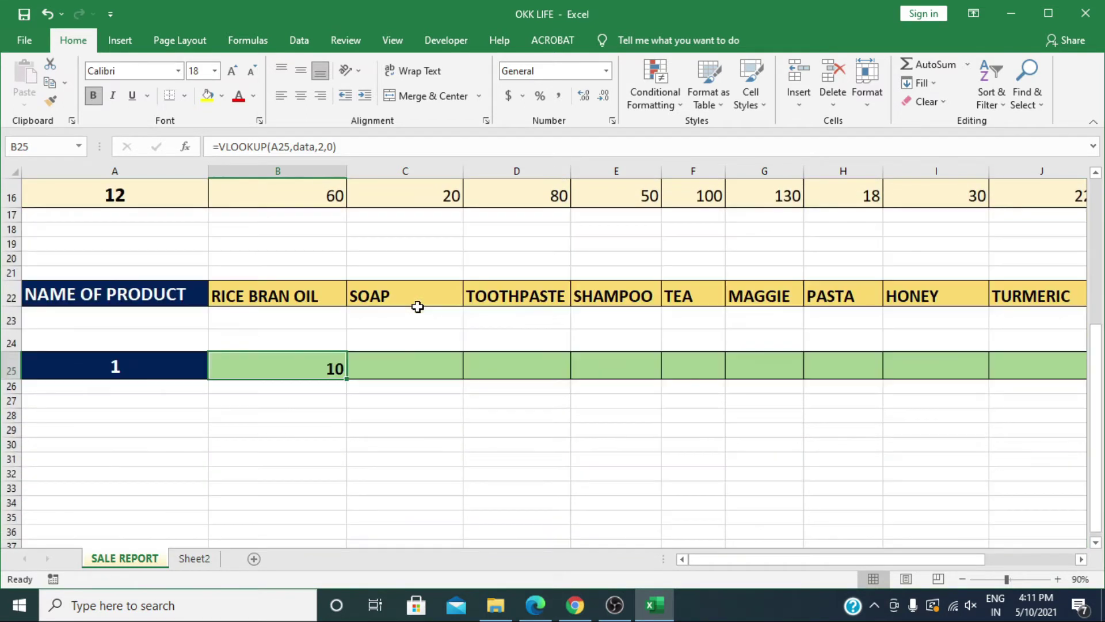
pyautogui.click(416, 368)
# Enter =VLOOKUP($A$25,data,3,0) in C25 for the Soap sales.
pyautogui.write('=')
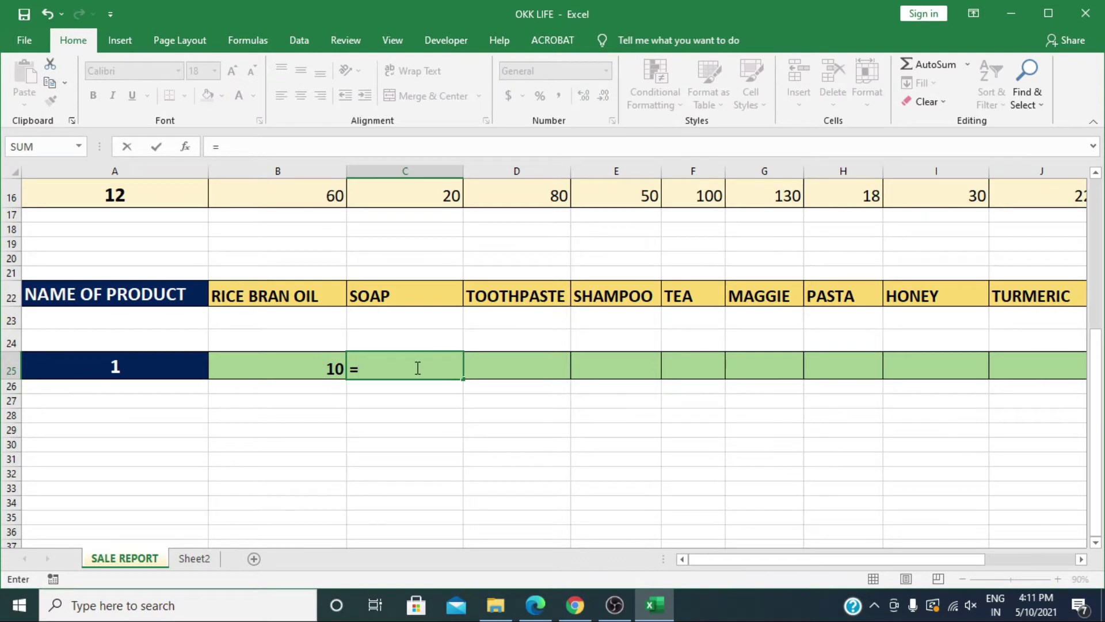
pyautogui.write('vloo')
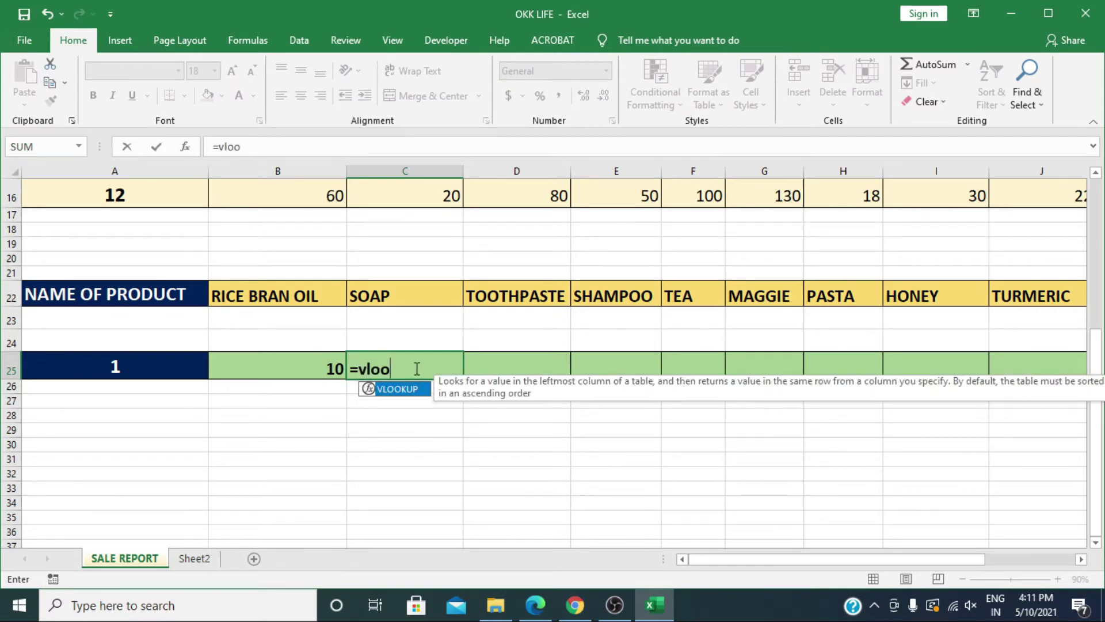
pyautogui.write('kup')
pyautogui.write('(')
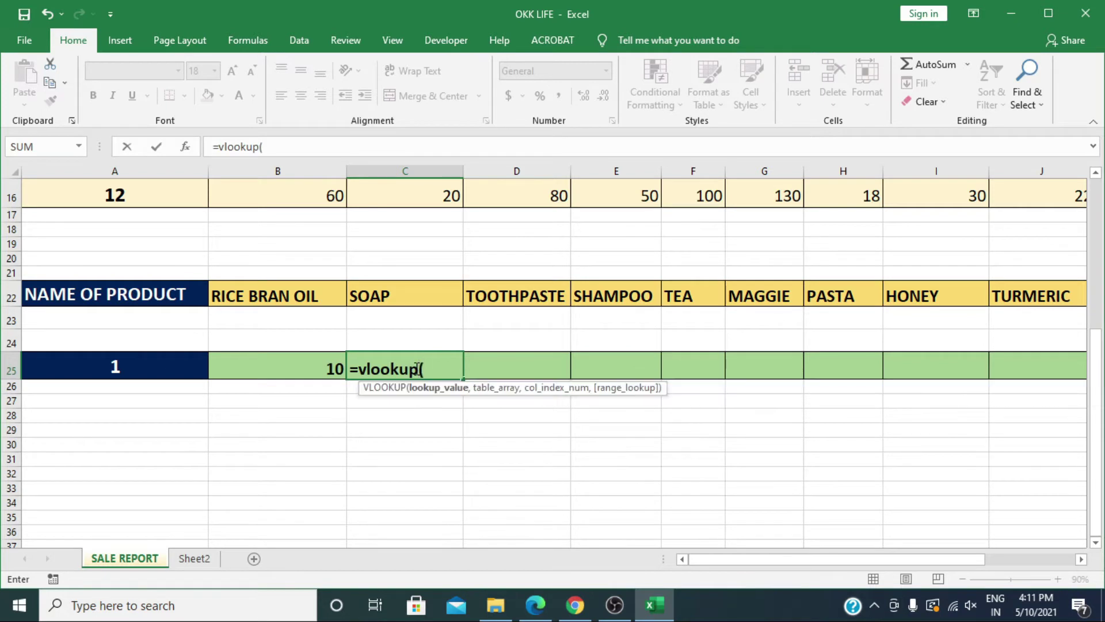
pyautogui.click(118, 366)
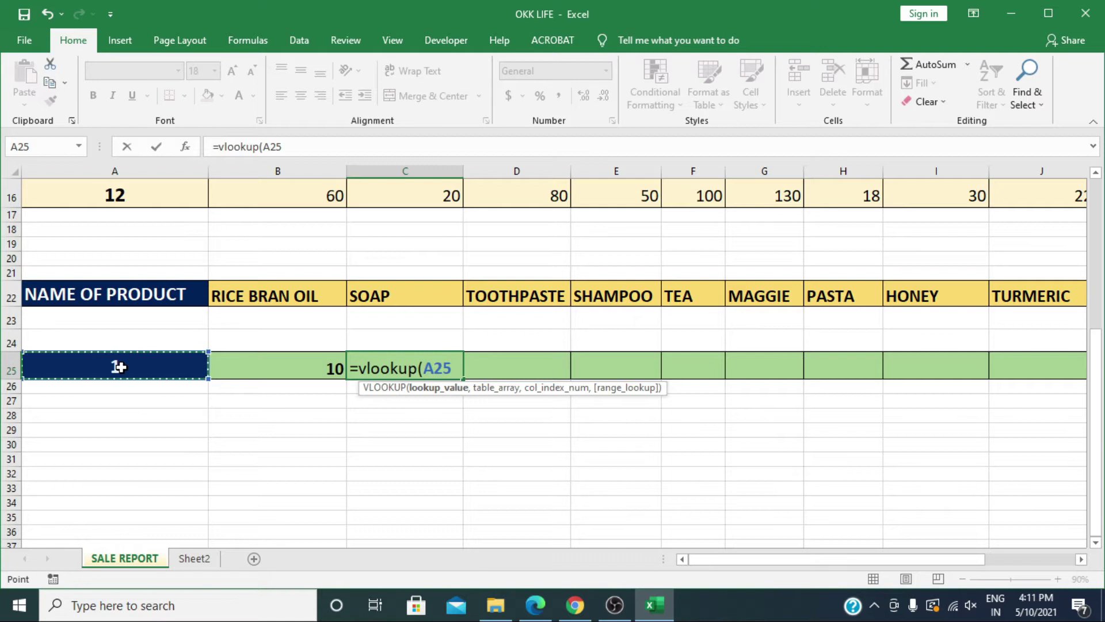
pyautogui.press('F4')
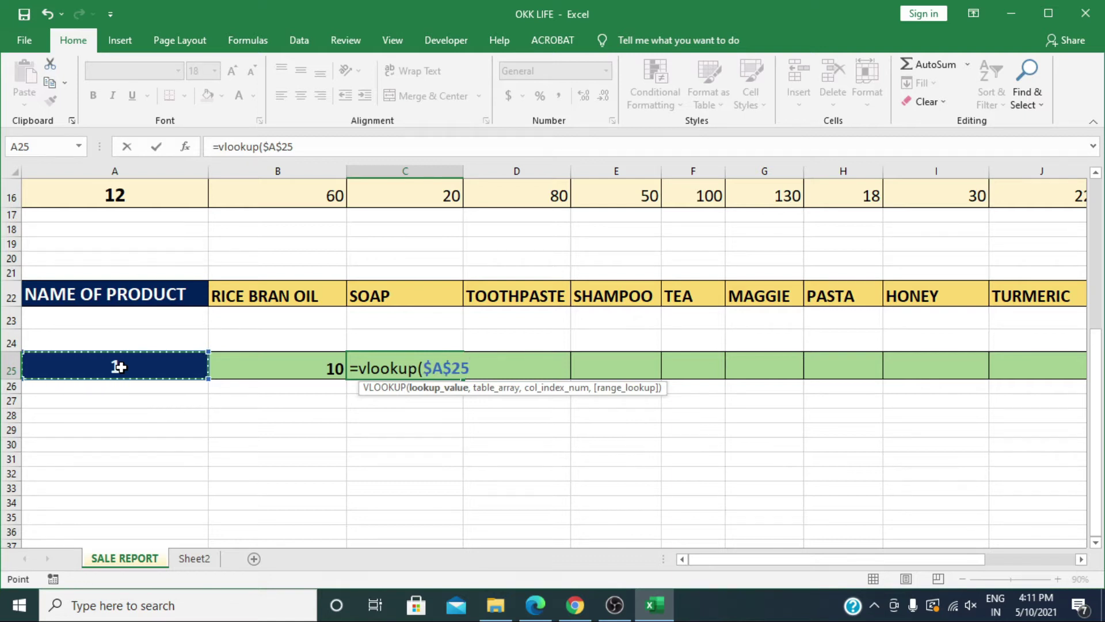
pyautogui.write(',')
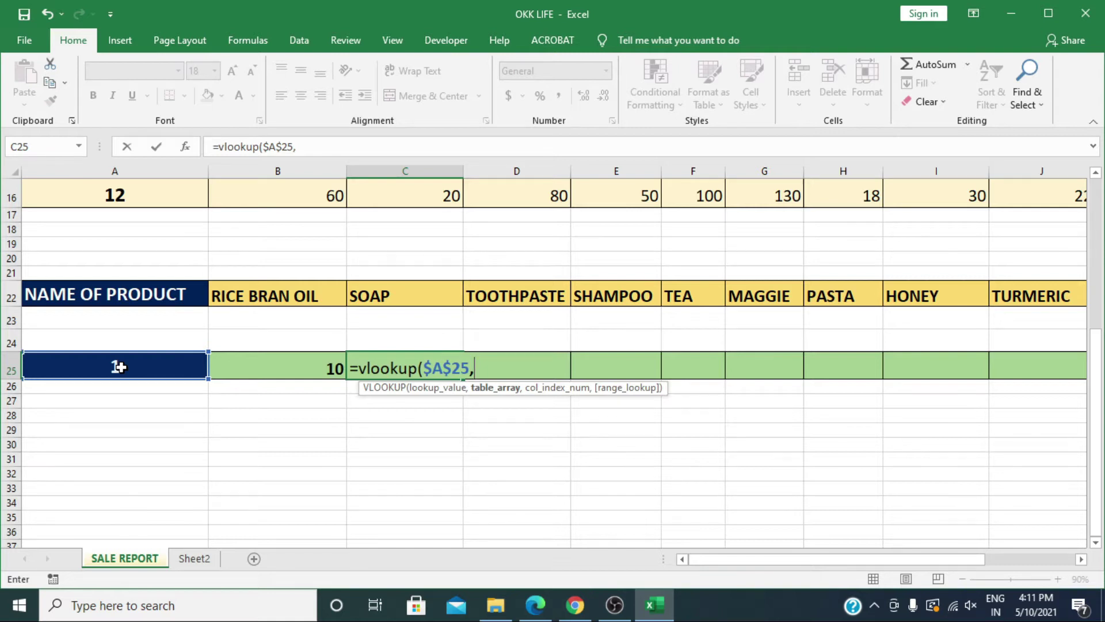
pyautogui.write('ta')
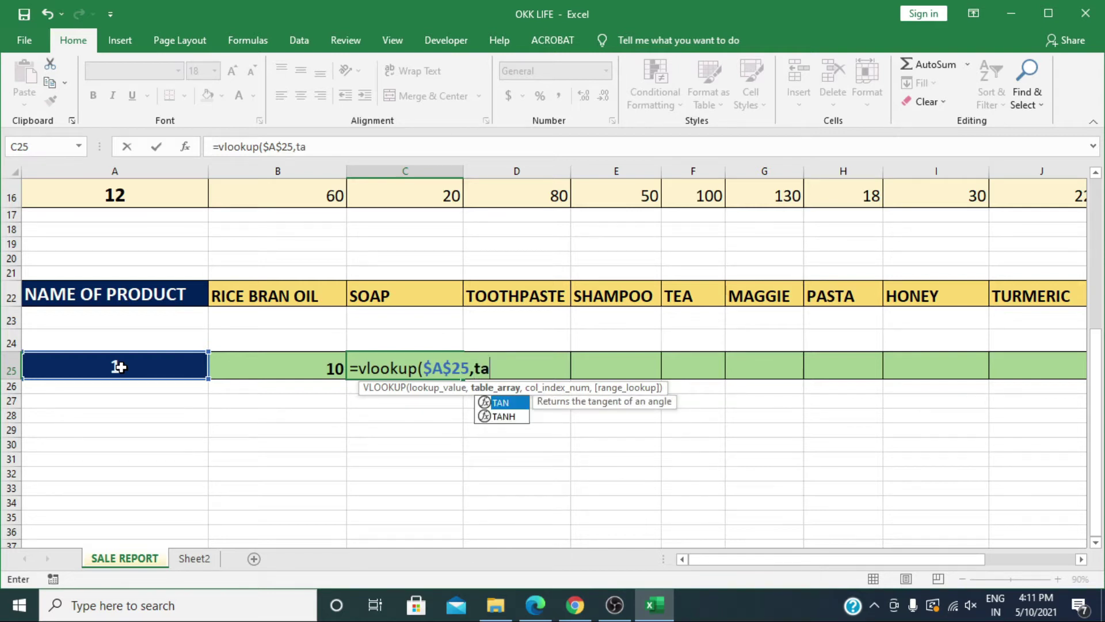
pyautogui.press('BackSpace')
pyautogui.press('BackSpace')
pyautogui.write('dat')
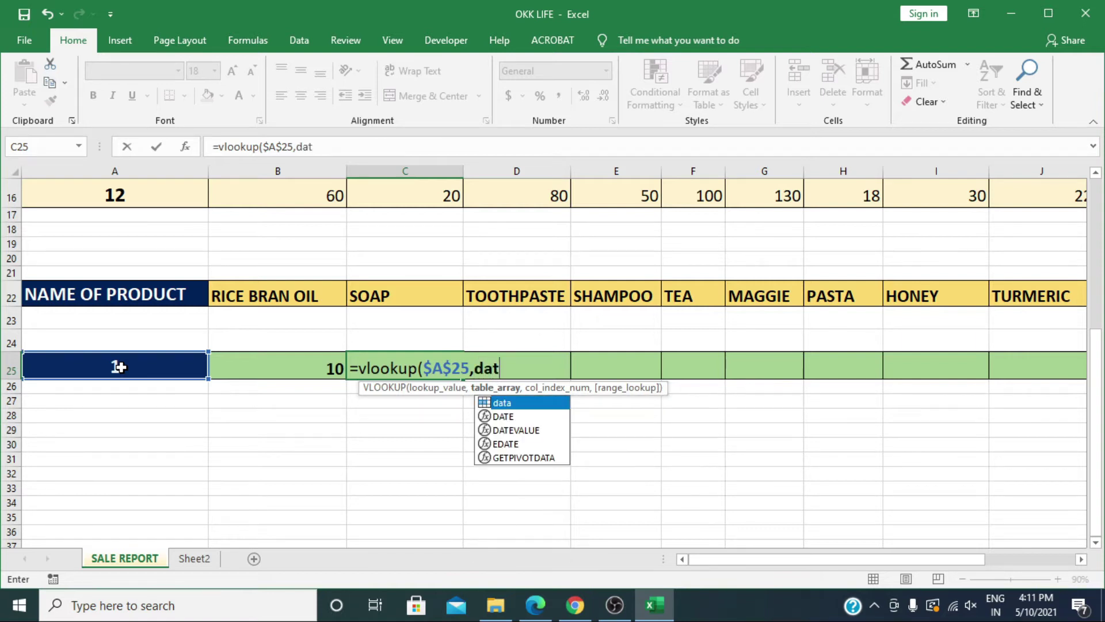
pyautogui.write('a,')
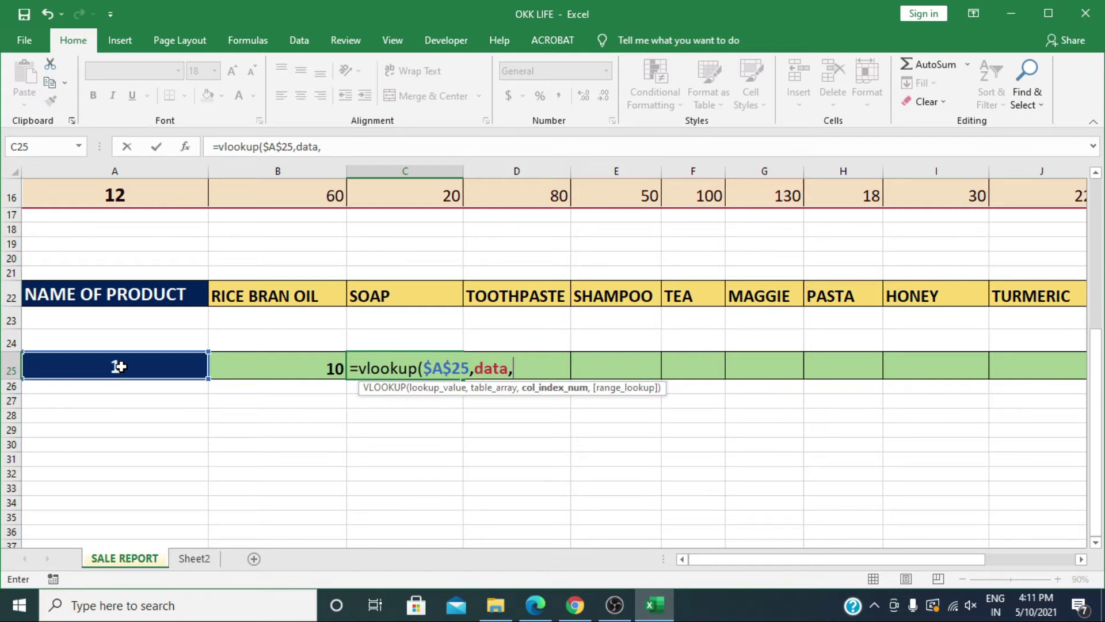
pyautogui.write('3')
pyautogui.write(',0')
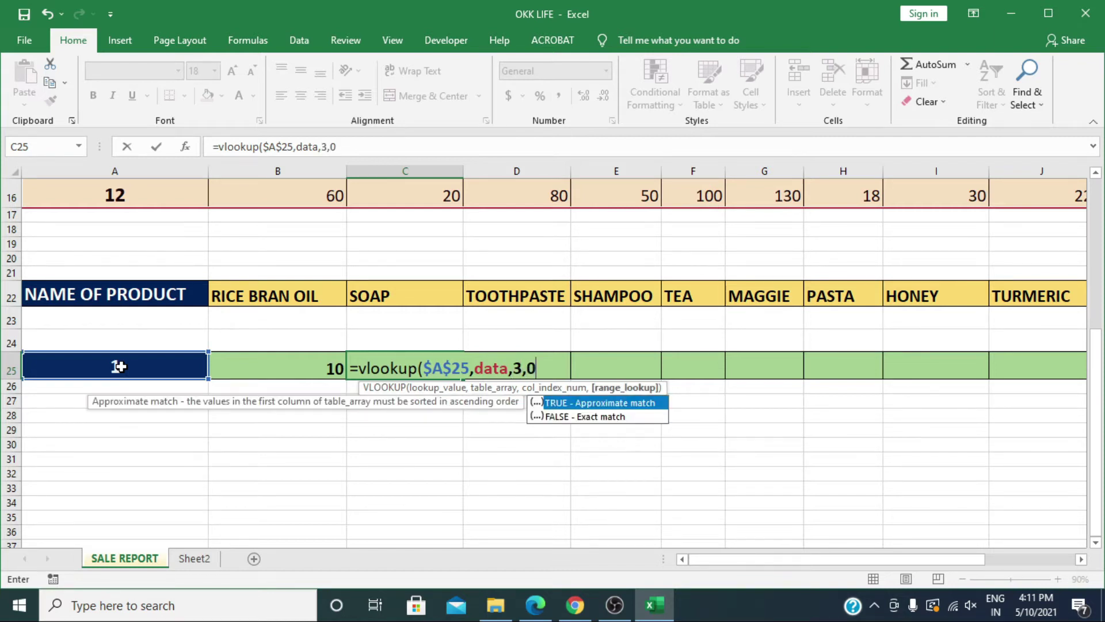
pyautogui.write(')')
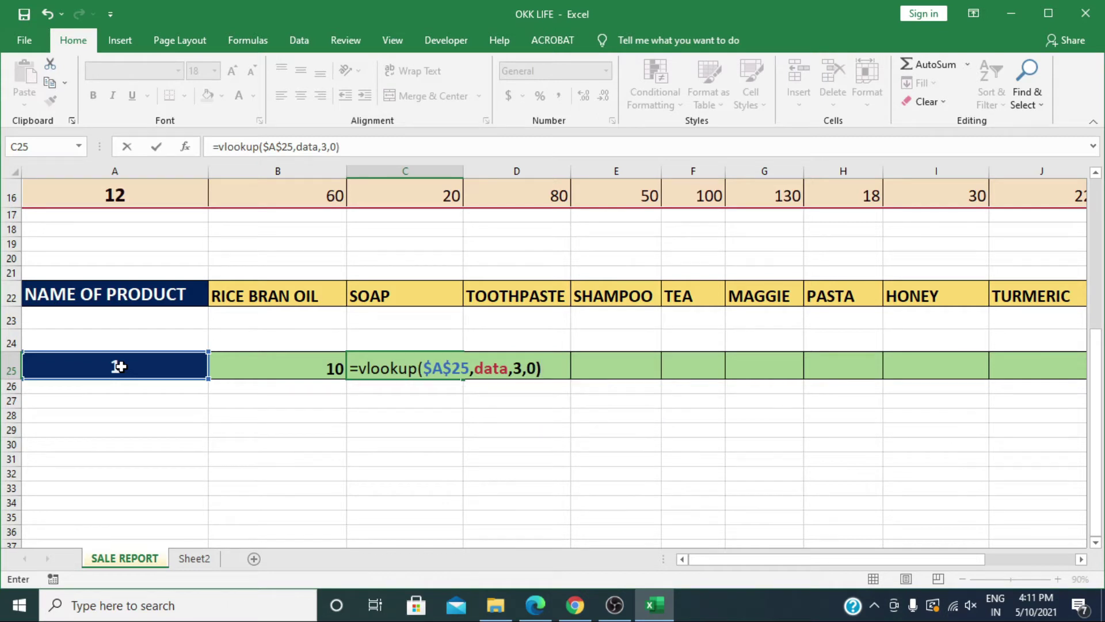
pyautogui.press('Return')
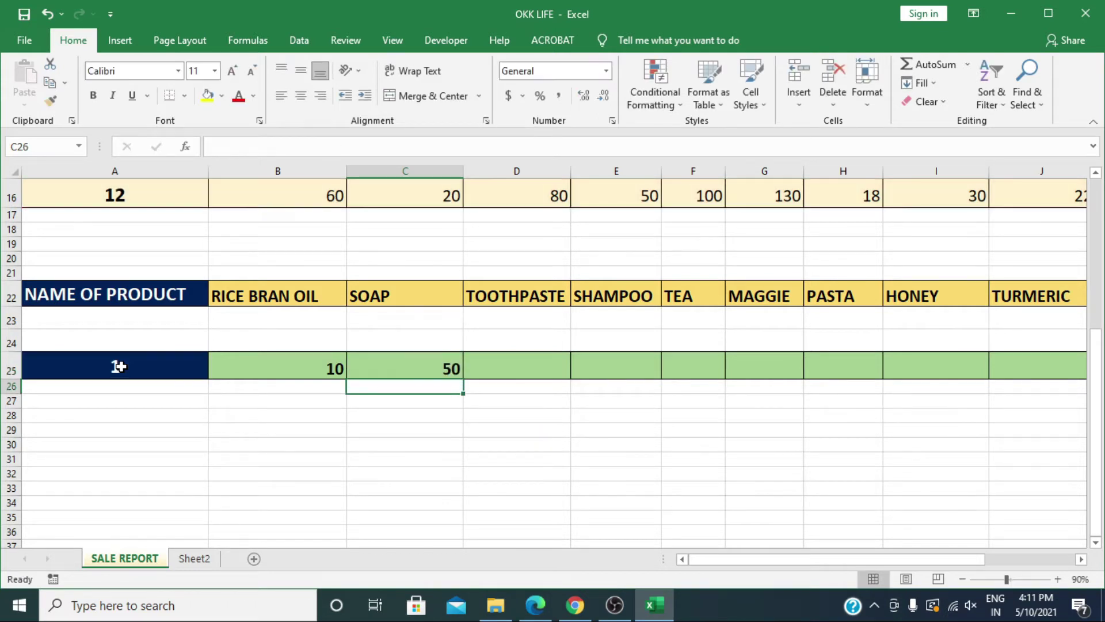
# Check C25's result of 50 against Soap's month 1 value in C5.
pyautogui.click(389, 371)
pyautogui.scroll(3, 390, 333)
pyautogui.scroll(2, 390, 325)
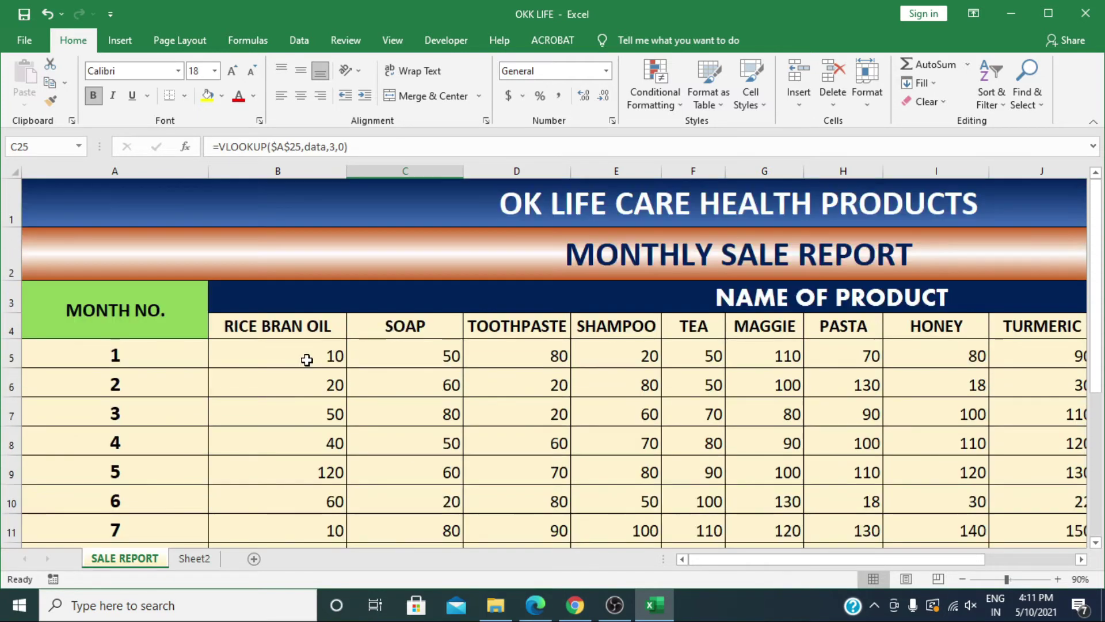
pyautogui.click(385, 363)
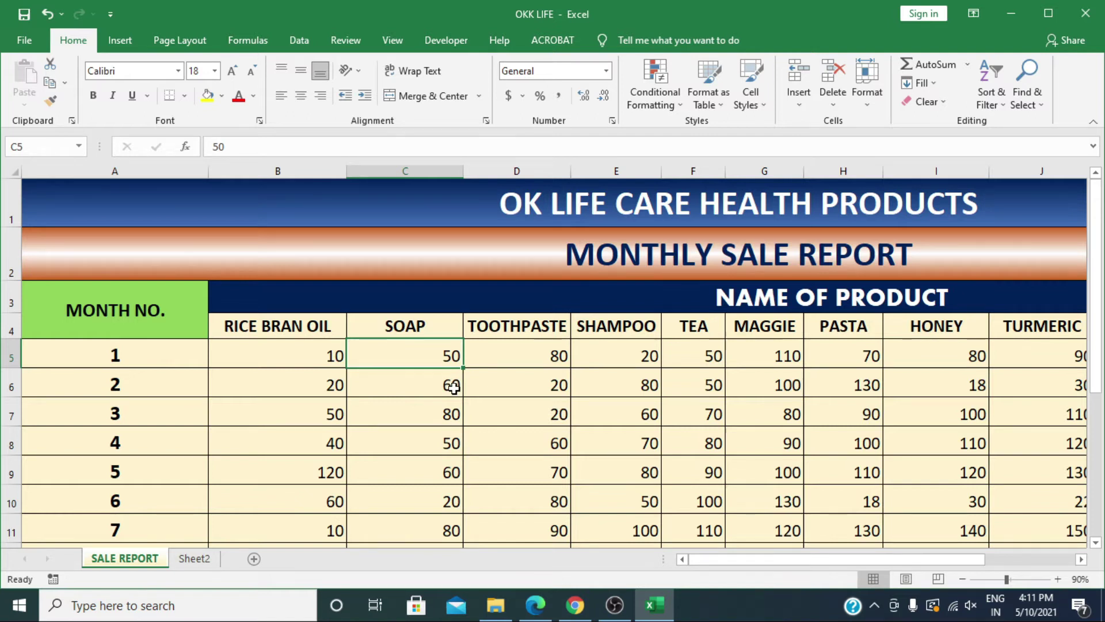
pyautogui.scroll(-2, 454, 386)
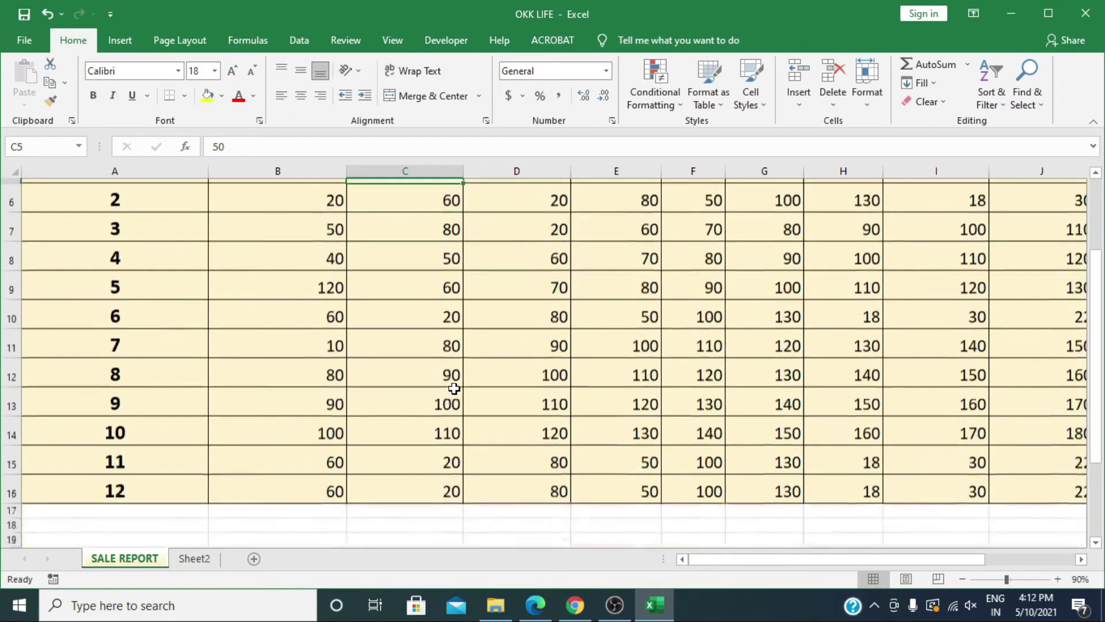
pyautogui.scroll(-3, 454, 389)
pyautogui.click(448, 371)
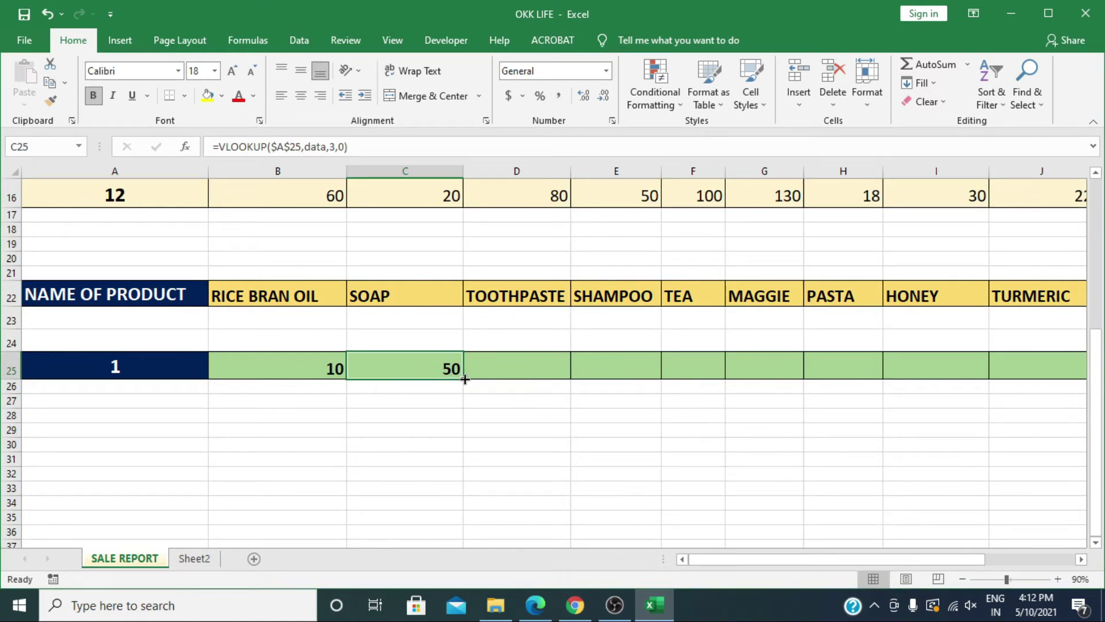
# Fill C25's Soap lookup right through M25 (Body Polish), then select D25.
pyautogui.moveTo(464, 379); pyautogui.dragTo(634, 367)
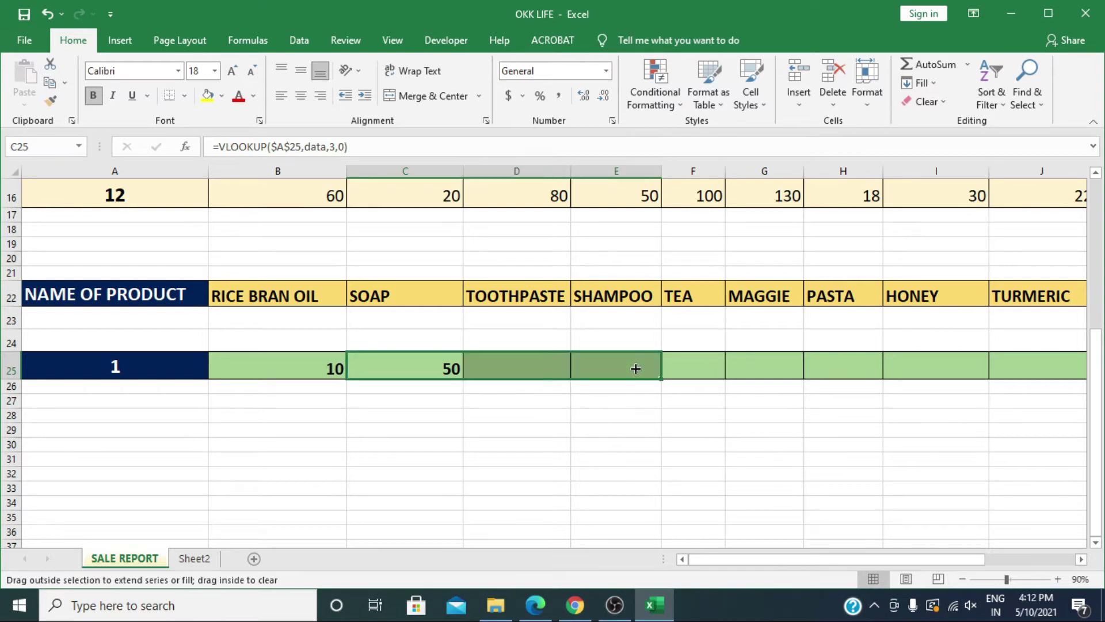
pyautogui.moveTo(661, 379)
pyautogui.mouseDown()
pyautogui.moveTo(965, 366)
pyautogui.moveTo(906, 367)
pyautogui.mouseUp()
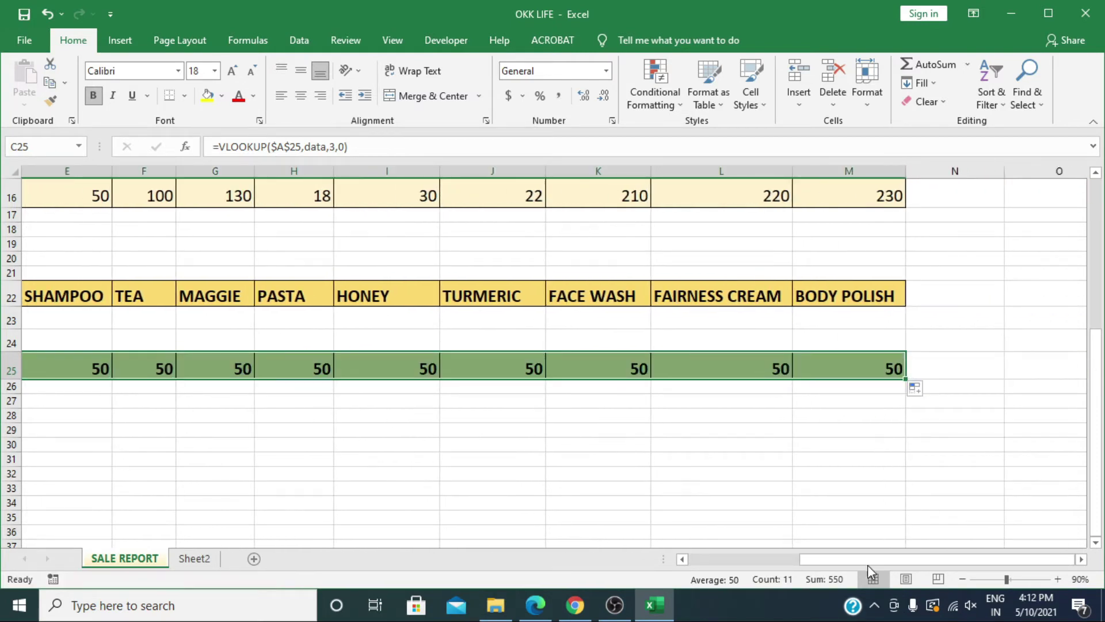
pyautogui.moveTo(842, 561); pyautogui.dragTo(681, 558)
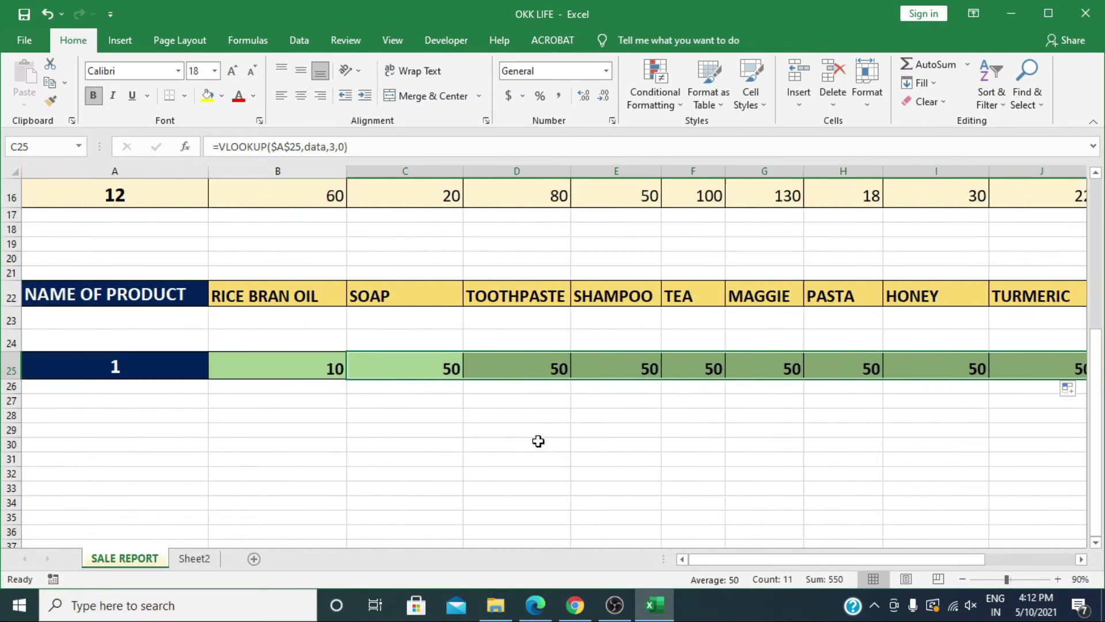
pyautogui.click(538, 443)
pyautogui.click(528, 369)
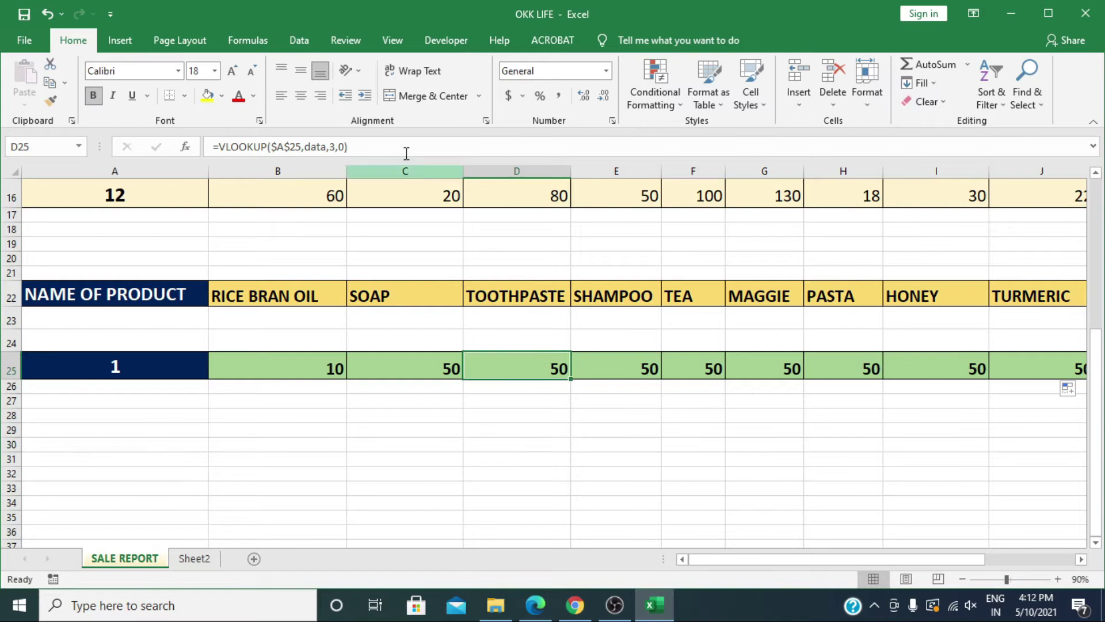
# Change the Toothpaste and Shampoo VLOOKUP column indexes from 3 to 4 and 5.
pyautogui.doubleClick(333, 147)
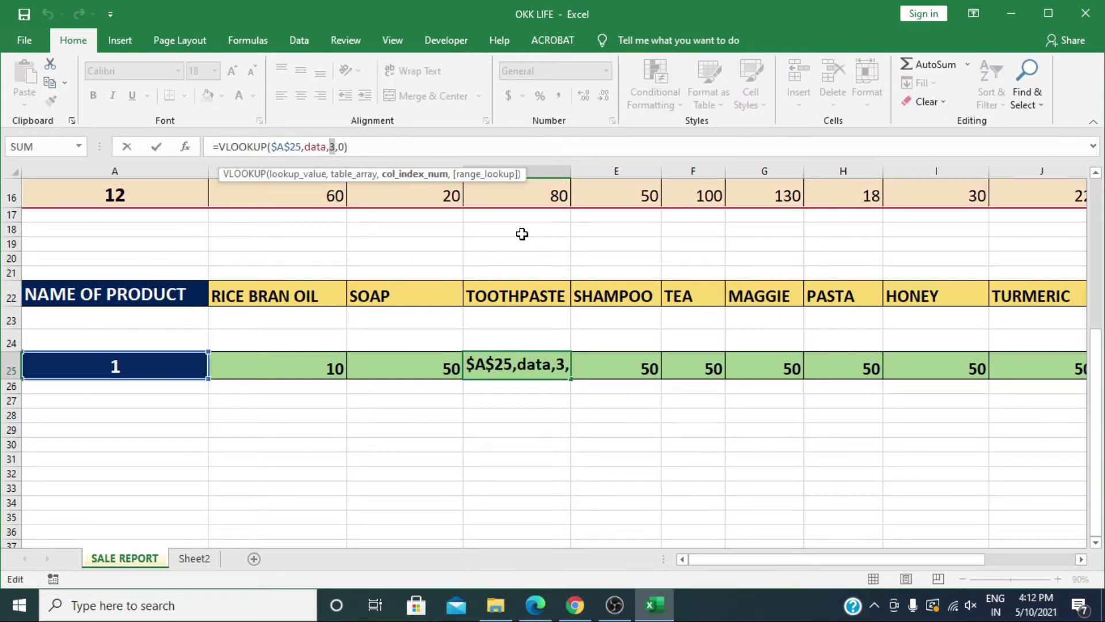
pyautogui.press('BackSpace')
pyautogui.write('4')
pyautogui.press('Return')
pyautogui.click(615, 362)
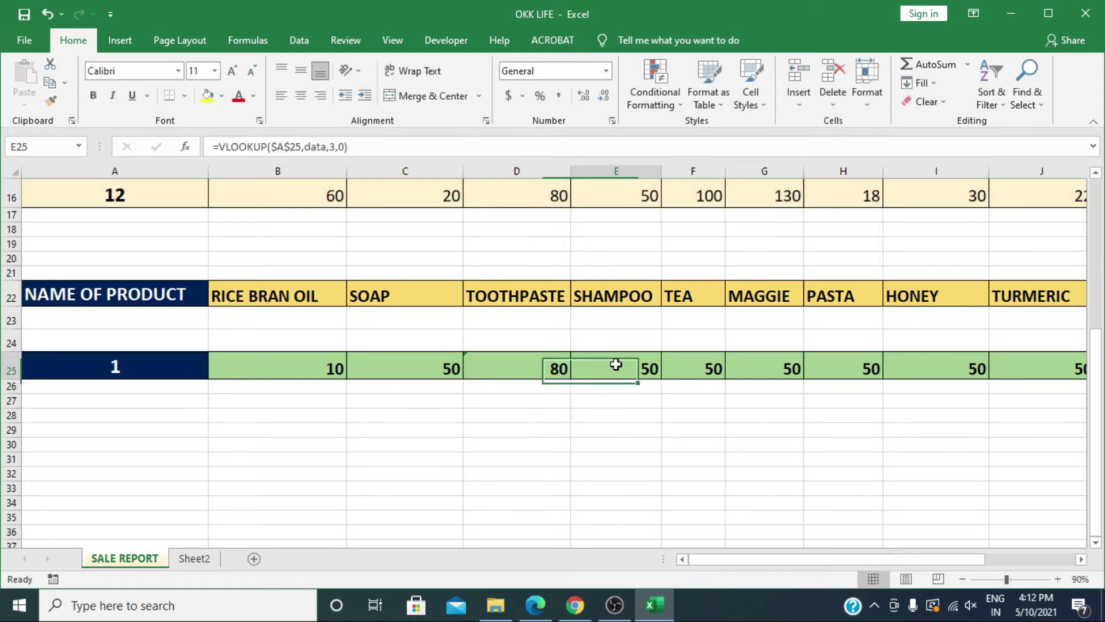
pyautogui.click(352, 141)
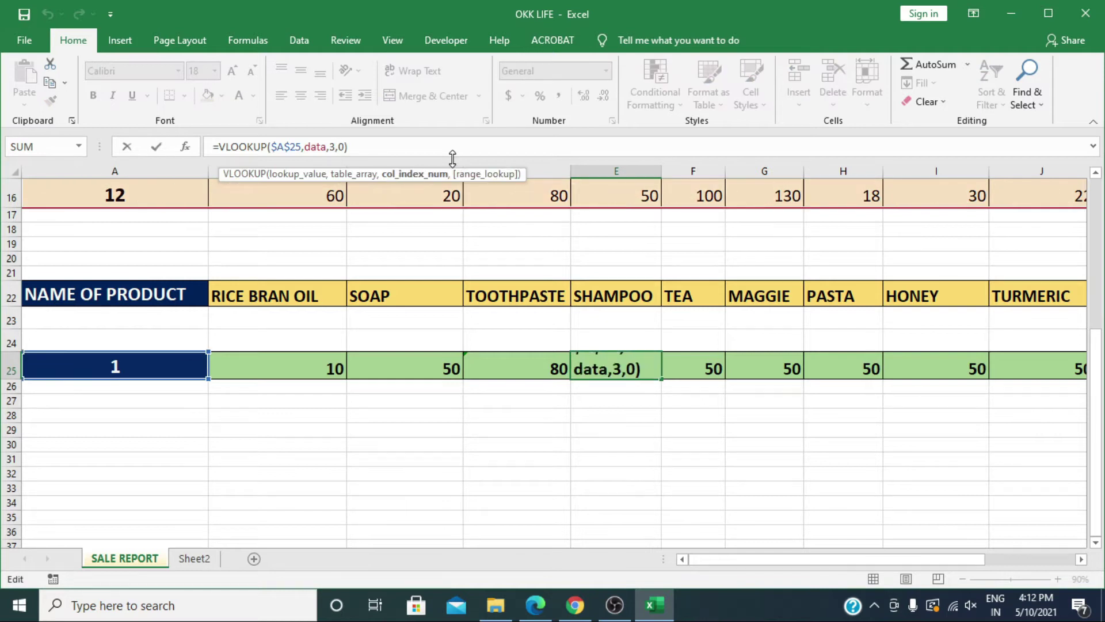
pyautogui.press('BackSpace')
pyautogui.write('5')
pyautogui.press('Return')
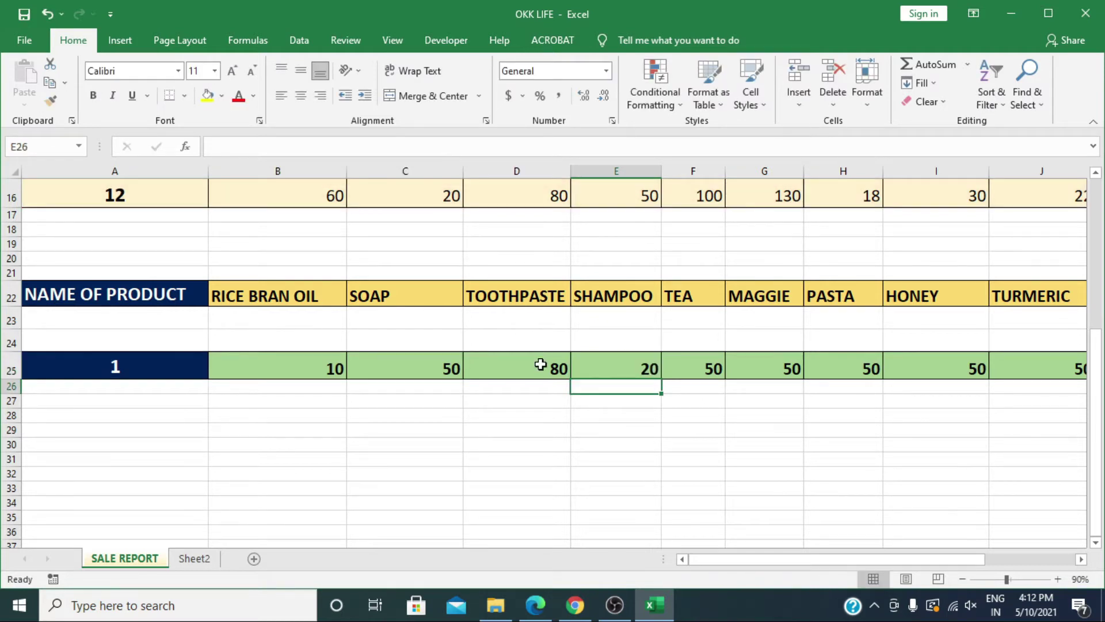
pyautogui.click(616, 363)
# Change the Tea and Maggie VLOOKUP column indexes to 6 and 7.
pyautogui.click(716, 362)
pyautogui.click(348, 147)
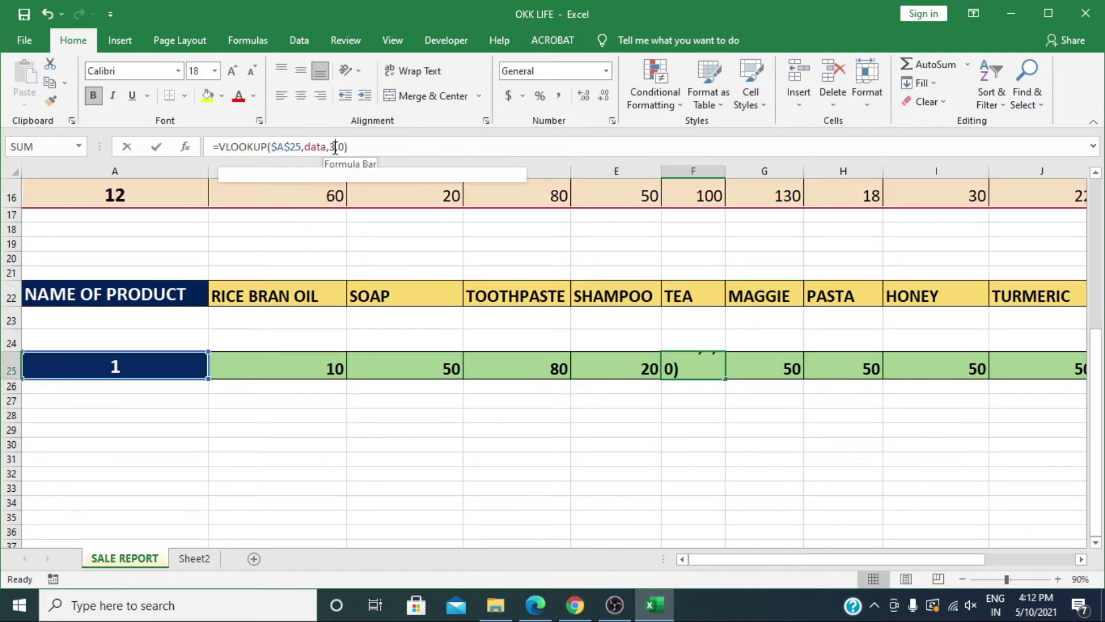
pyautogui.press('Left')
pyautogui.press('Left')
pyautogui.press('Left')
pyautogui.press('BackSpace')
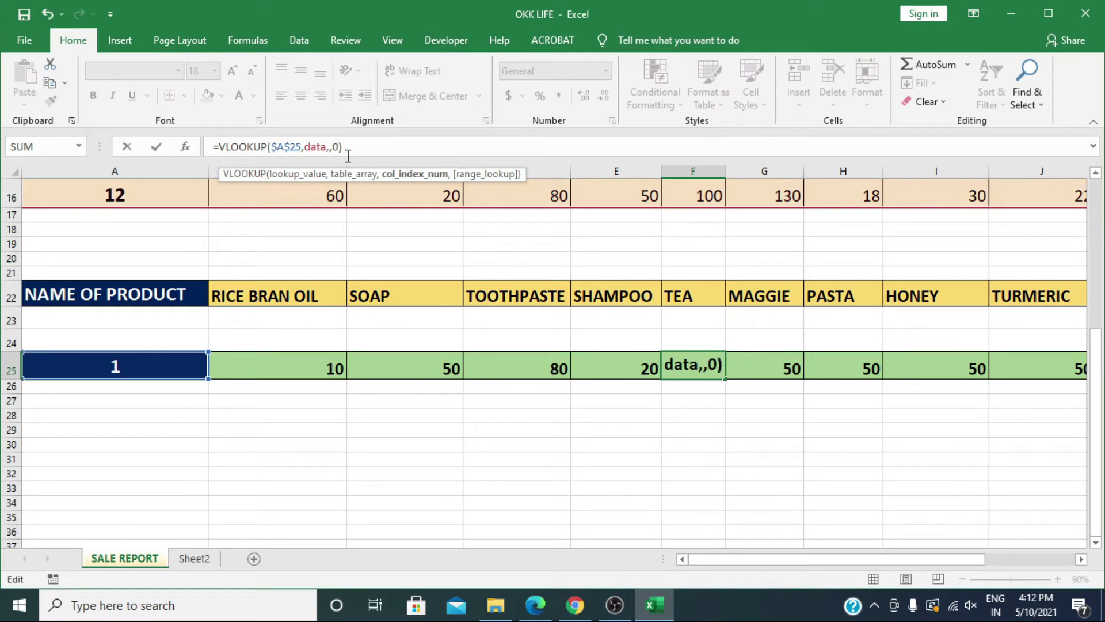
pyautogui.write('6')
pyautogui.press('Tab')
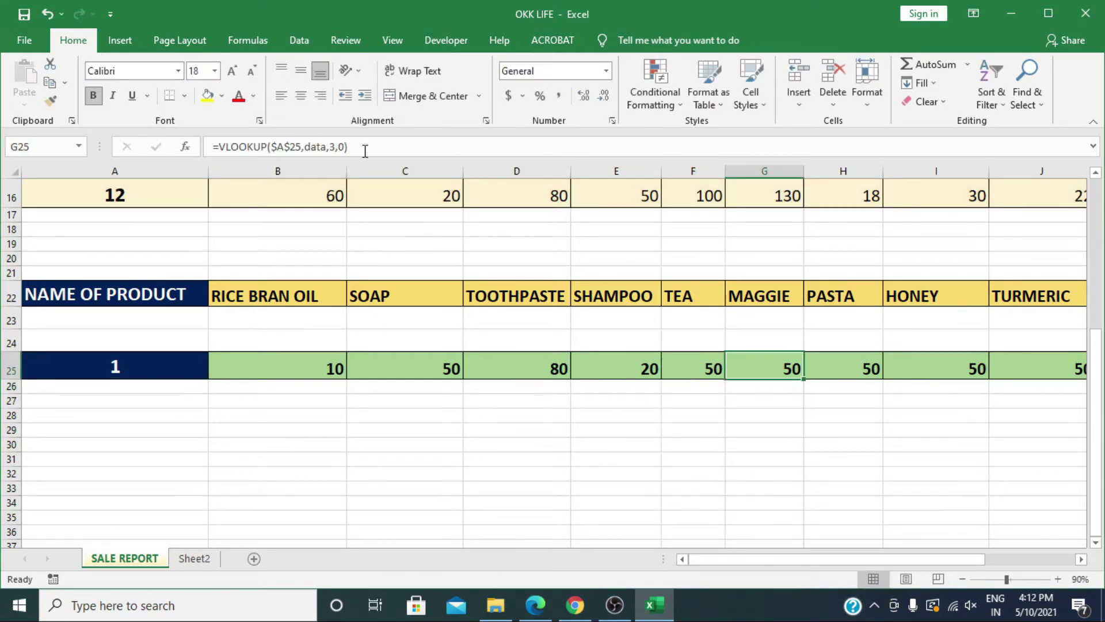
pyautogui.click(365, 148)
pyautogui.press('Left')
pyautogui.press('Left')
pyautogui.press('Left')
pyautogui.press('BackSpace')
pyautogui.write('7')
pyautogui.press('Return')
# Set the H25 (Pasta) and I25 lookups to column indexes 8 and 9, showing 70 and 80.
pyautogui.click(871, 363)
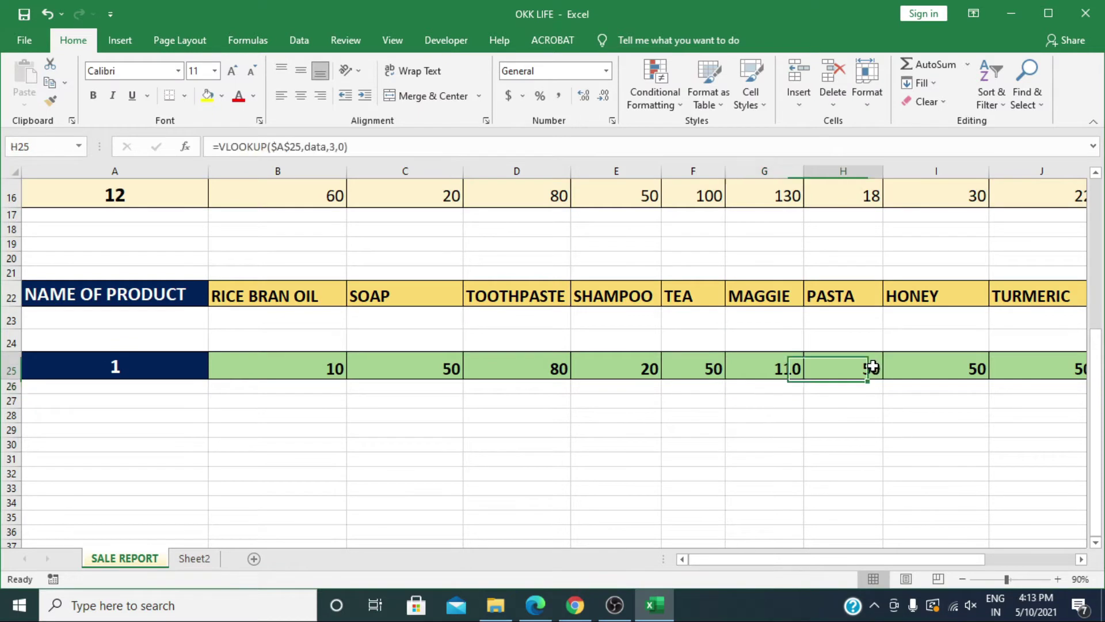
pyautogui.click(333, 148)
pyautogui.press('BackSpace')
pyautogui.write('8')
pyautogui.press('Tab')
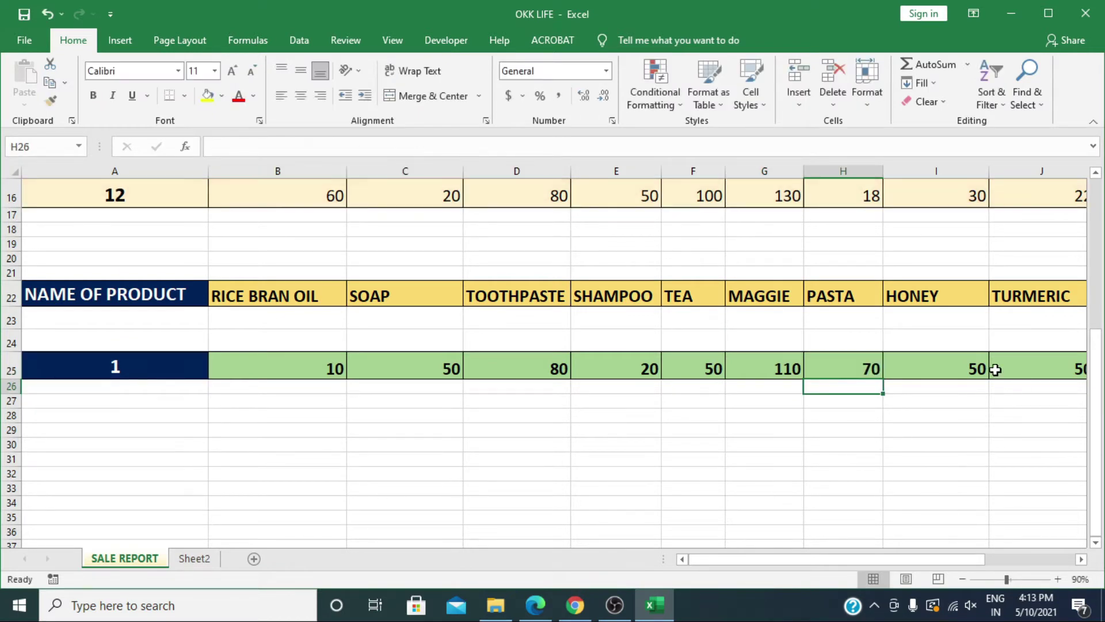
pyautogui.click(332, 146)
pyautogui.press('BackSpace')
pyautogui.write('9,0)')
pyautogui.press('Return')
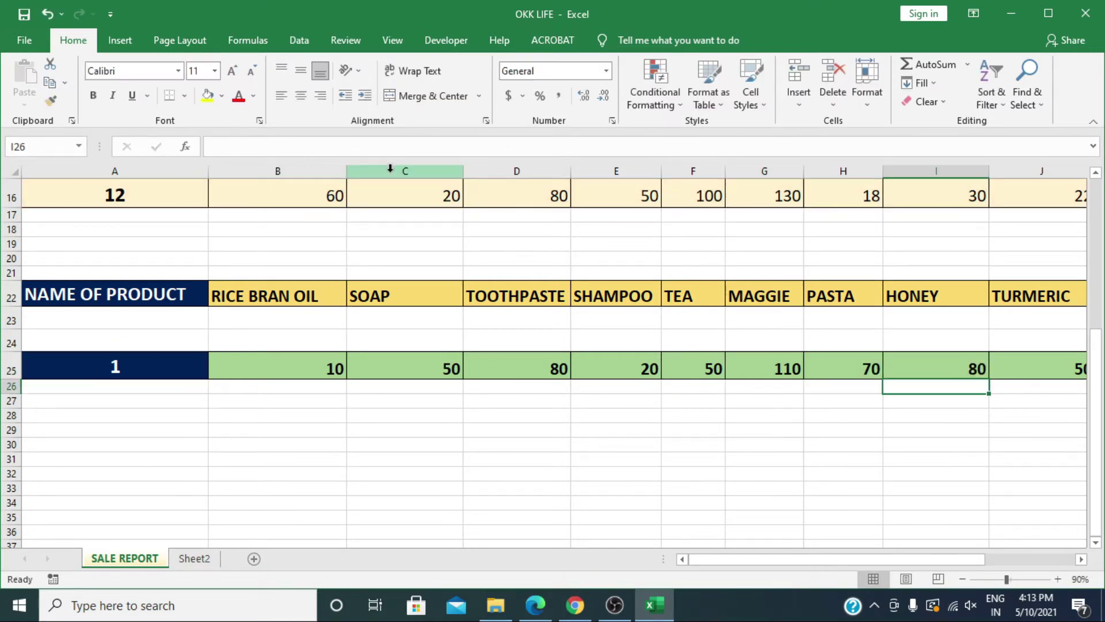
# Set the J25 (Turmeric) and K25 (Face Wash) lookups to column indexes 10 and 11, showing 90 and 100.
pyautogui.hscroll(1, 773, 562)
pyautogui.click(854, 365)
pyautogui.click(333, 147)
pyautogui.press('BackSpace')
pyautogui.write('10')
pyautogui.press('Return')
pyautogui.click(952, 374)
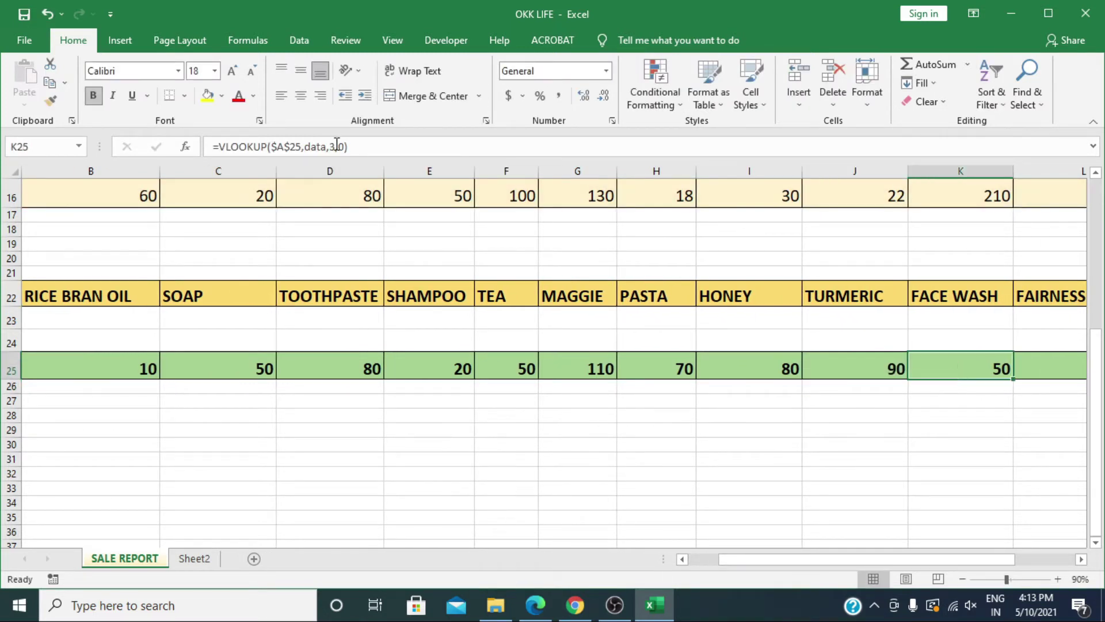
pyautogui.click(335, 146)
pyautogui.press('BackSpace')
pyautogui.write('11')
pyautogui.press('Return')
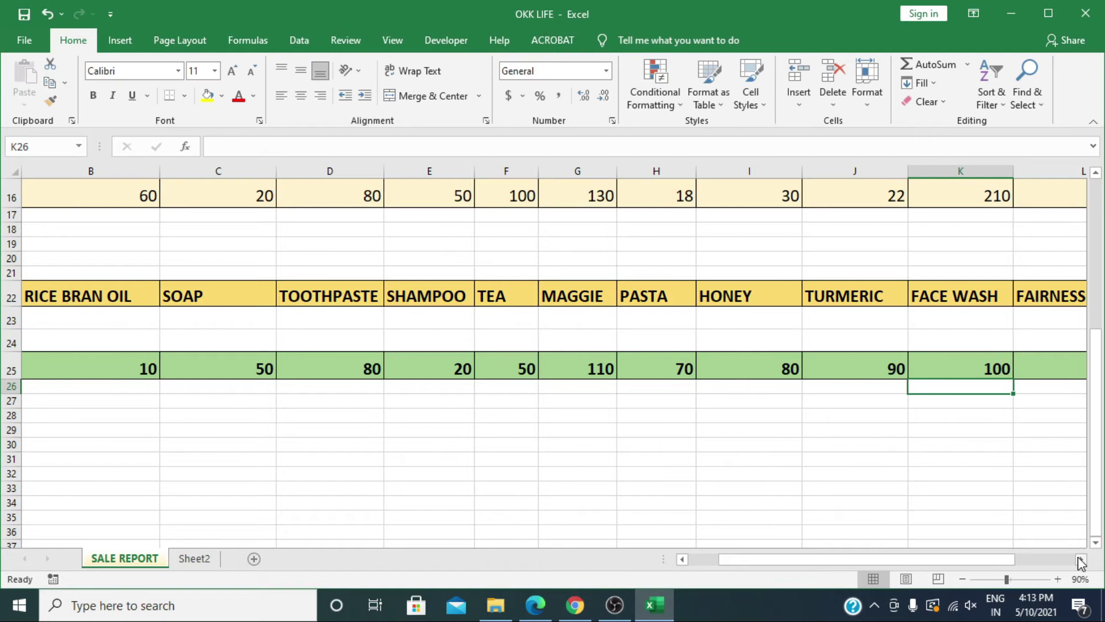
# Set the L25 (Fairness Cream) and M25 (Body Polish) lookups to column indexes 12 and 13, returning to column A.
pyautogui.hscroll(3, 775, 376)
pyautogui.click(775, 369)
pyautogui.click(315, 147)
pyautogui.press('BackSpace')
pyautogui.write('12')
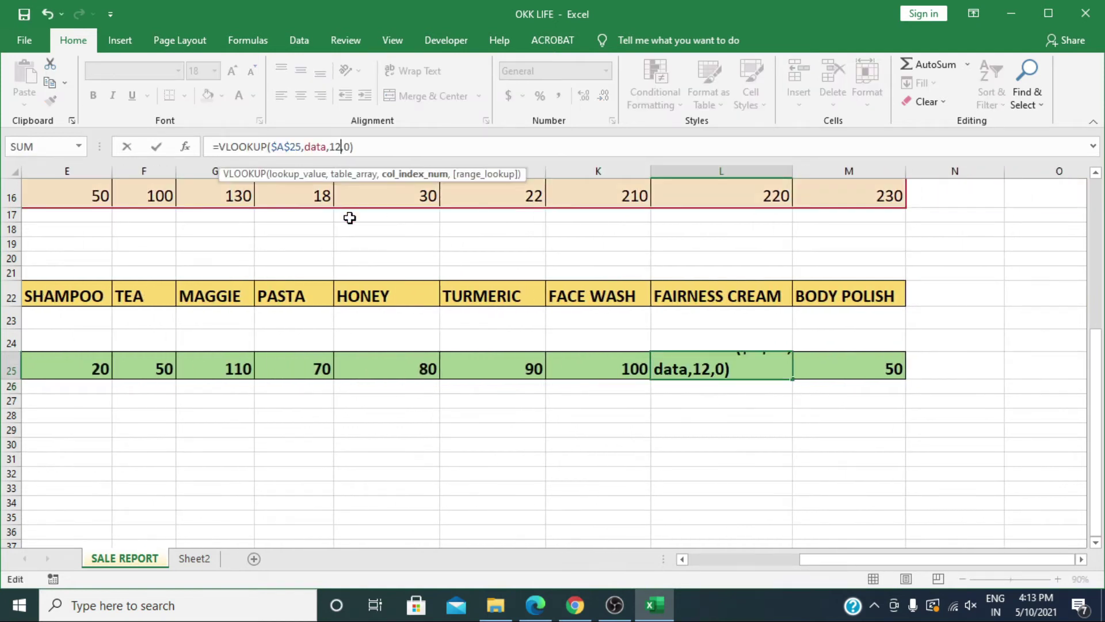
pyautogui.press('Return')
pyautogui.click(861, 363)
pyautogui.click(335, 146)
pyautogui.press('BackSpace')
pyautogui.write('13')
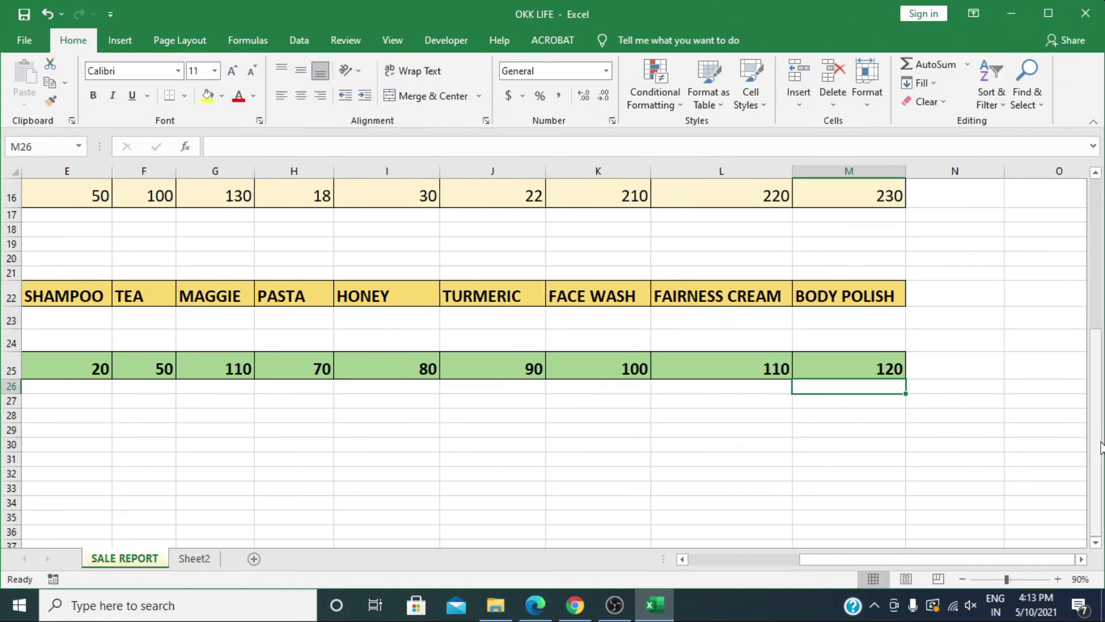
pyautogui.moveTo(1098, 443); pyautogui.dragTo(1100, 290)
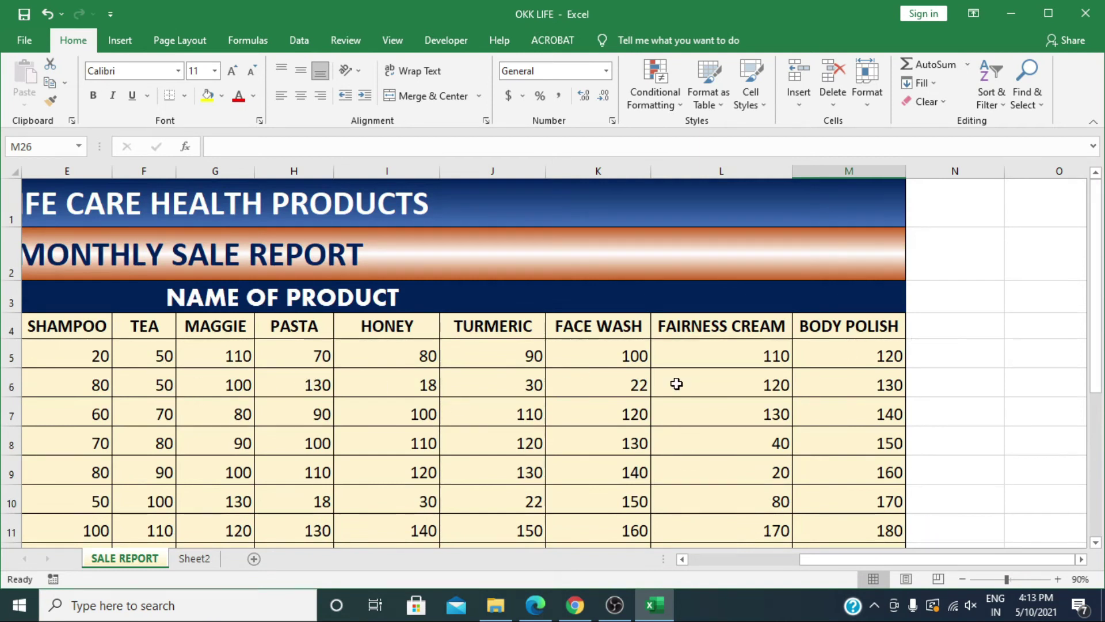
pyautogui.moveTo(1099, 296); pyautogui.dragTo(1099, 429)
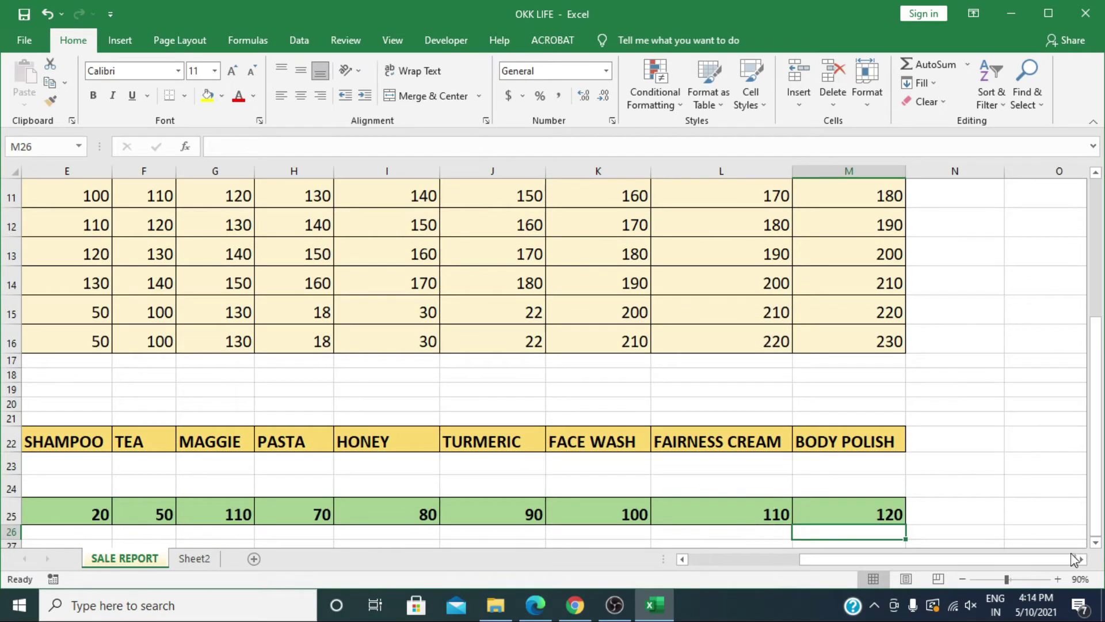
pyautogui.click(1095, 544)
pyautogui.moveTo(838, 560); pyautogui.dragTo(731, 561)
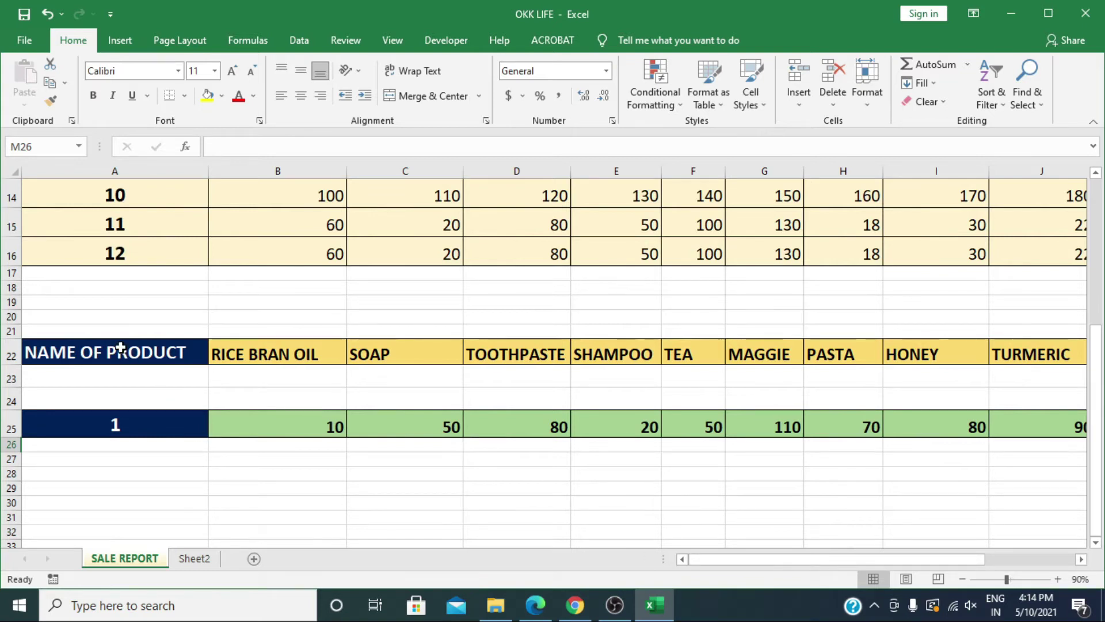
# Select the product names and row 25 values and insert a clustered column chart.
pyautogui.moveTo(121, 347); pyautogui.dragTo(1100, 415)
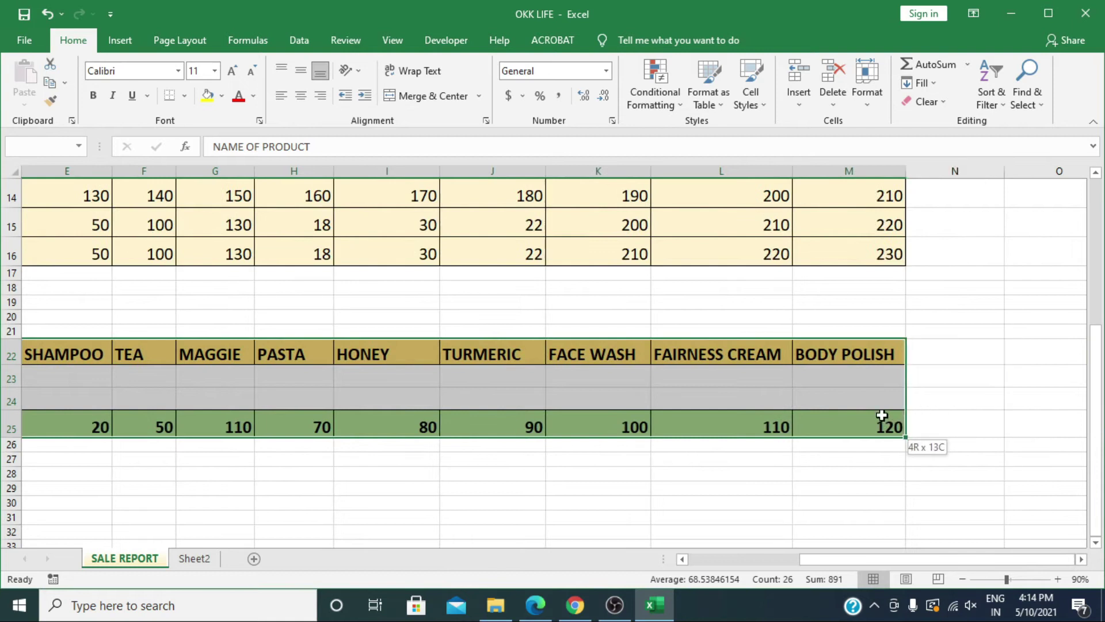
pyautogui.moveTo(1101, 414); pyautogui.dragTo(886, 423)
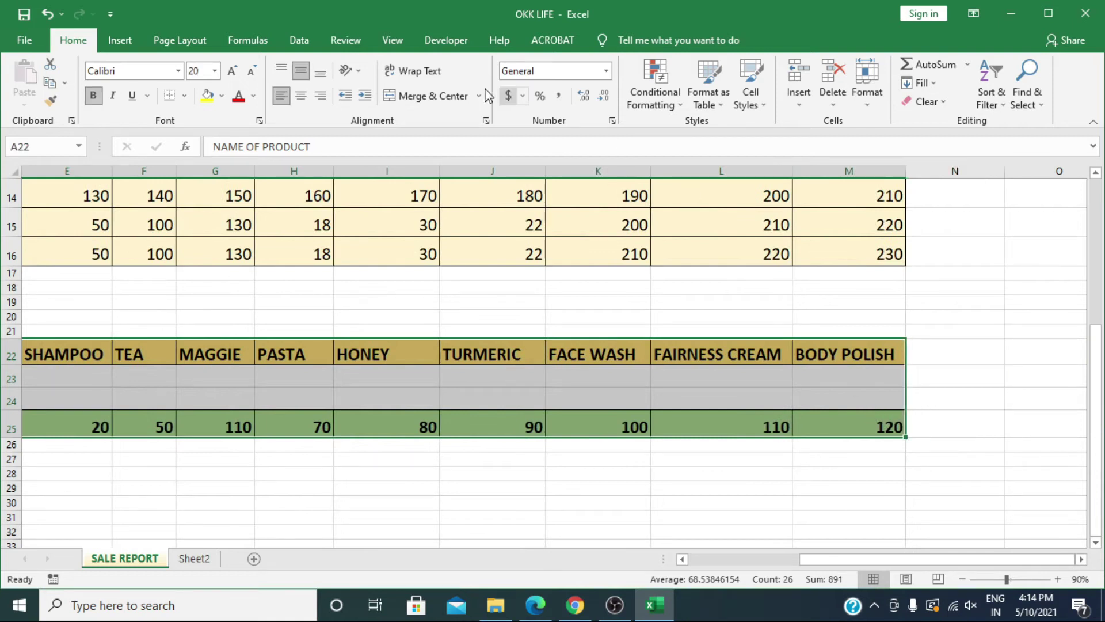
pyautogui.click(121, 43)
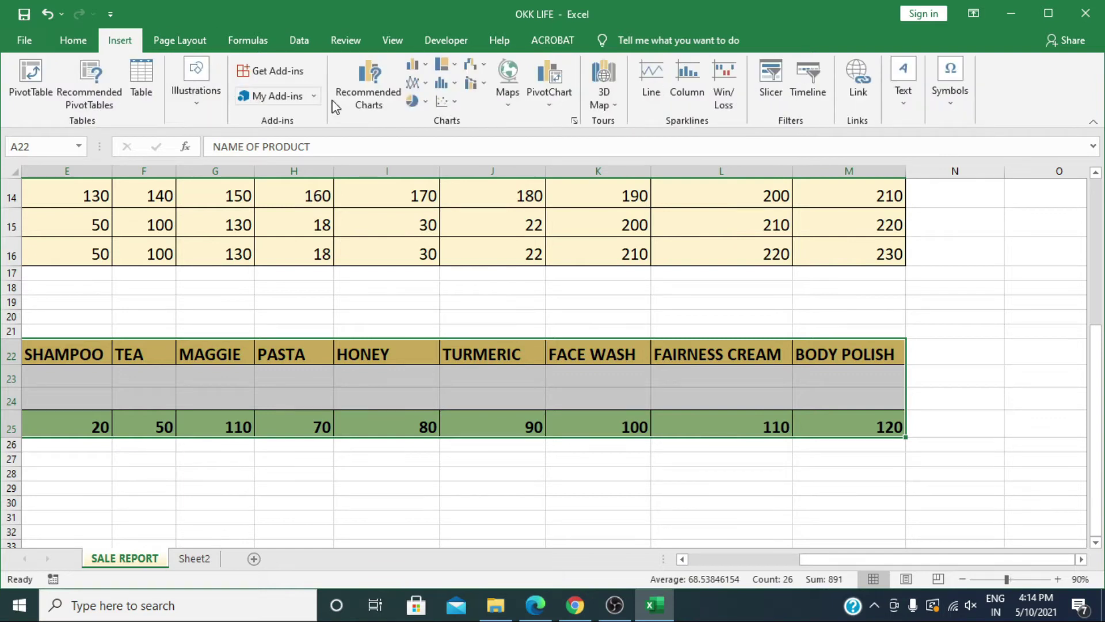
pyautogui.click(426, 67)
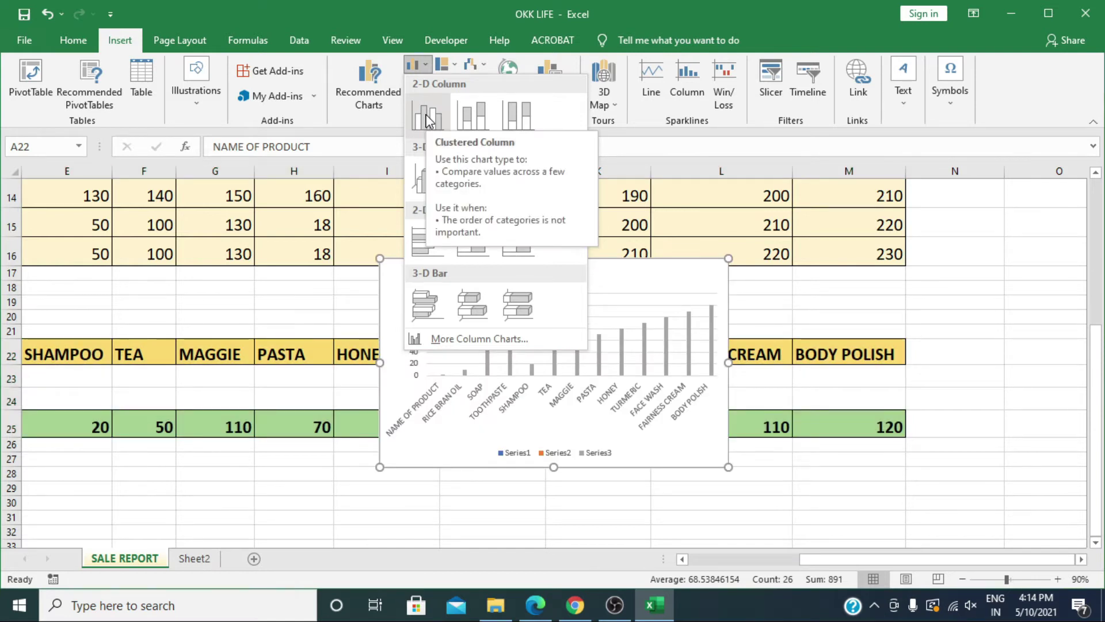
pyautogui.click(426, 118)
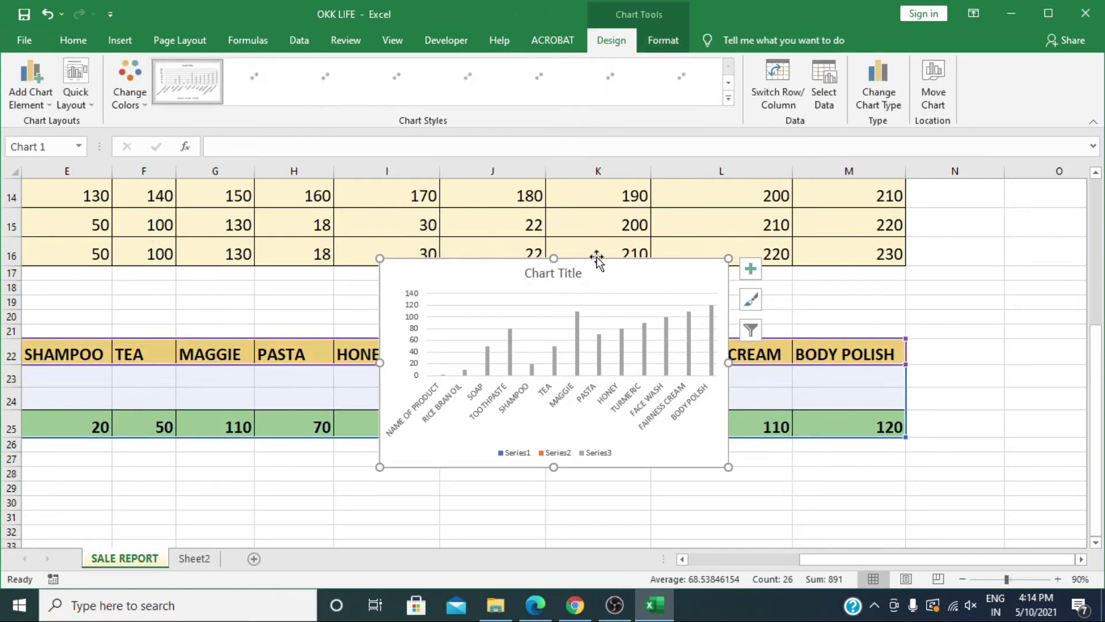
# Move and enlarge the chart so it sits below row 26 under the table.
pyautogui.moveTo(588, 284)
pyautogui.mouseDown()
pyautogui.moveTo(552, 421)
pyautogui.moveTo(444, 466)
pyautogui.mouseUp()
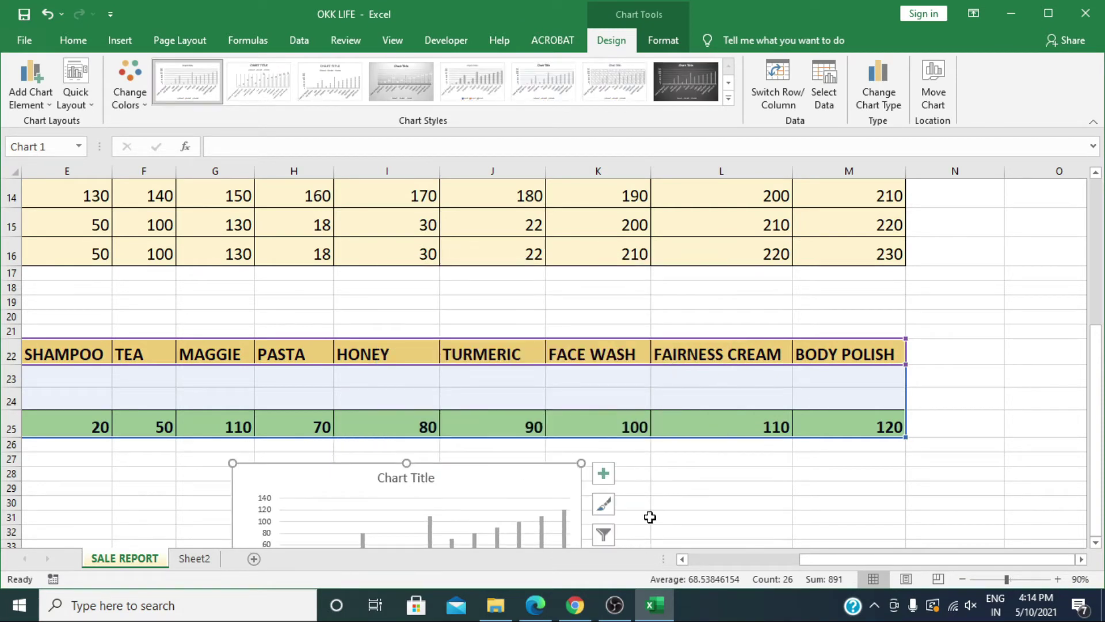
pyautogui.scroll(-4, 1100, 543)
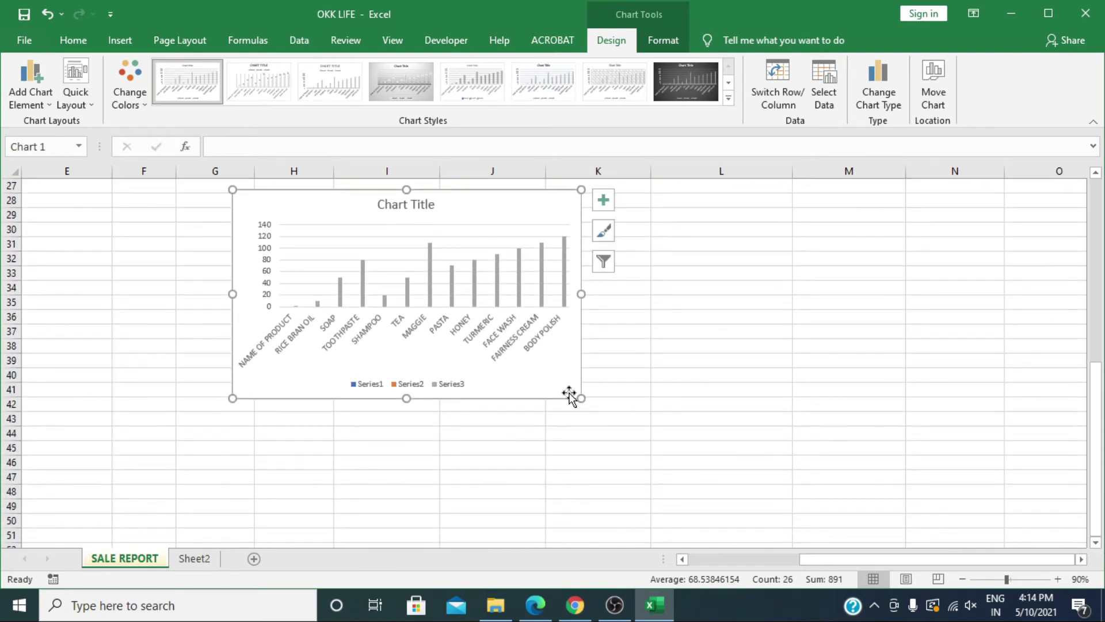
pyautogui.moveTo(581, 397); pyautogui.dragTo(871, 448)
pyautogui.moveTo(233, 448); pyautogui.dragTo(195, 446)
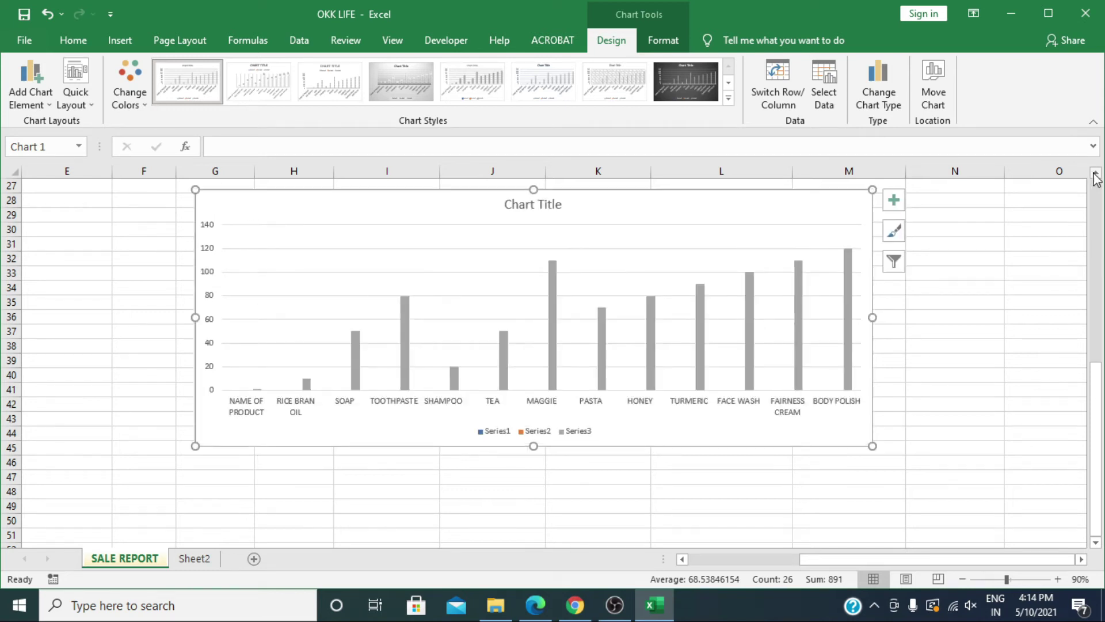
pyautogui.scroll(5, 1096, 176)
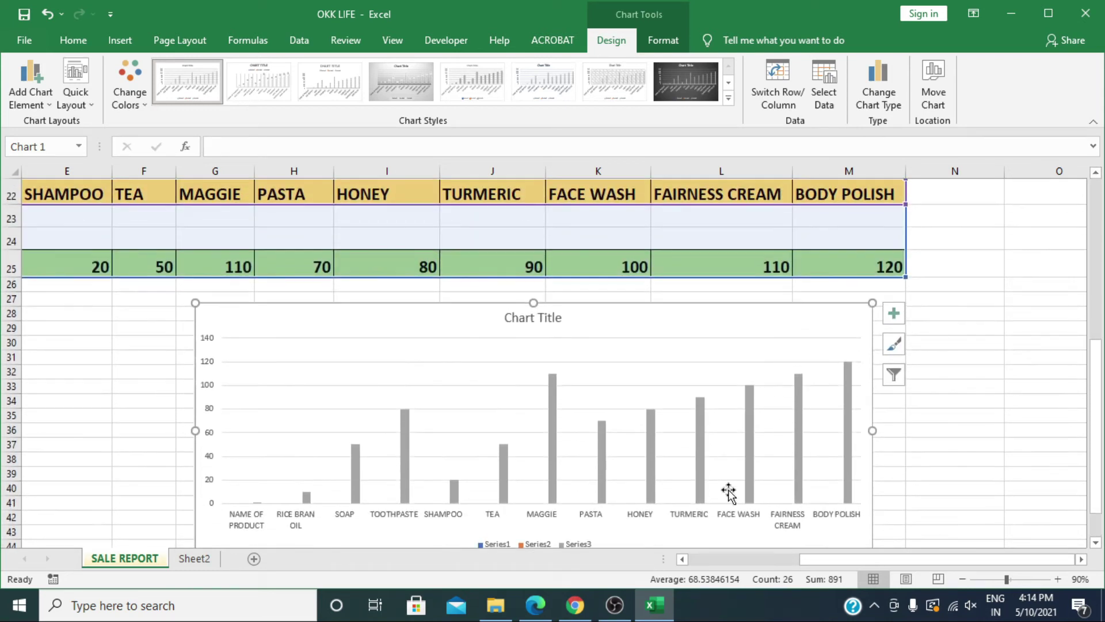
pyautogui.moveTo(588, 305); pyautogui.dragTo(384, 316)
pyautogui.moveTo(826, 567); pyautogui.dragTo(743, 561)
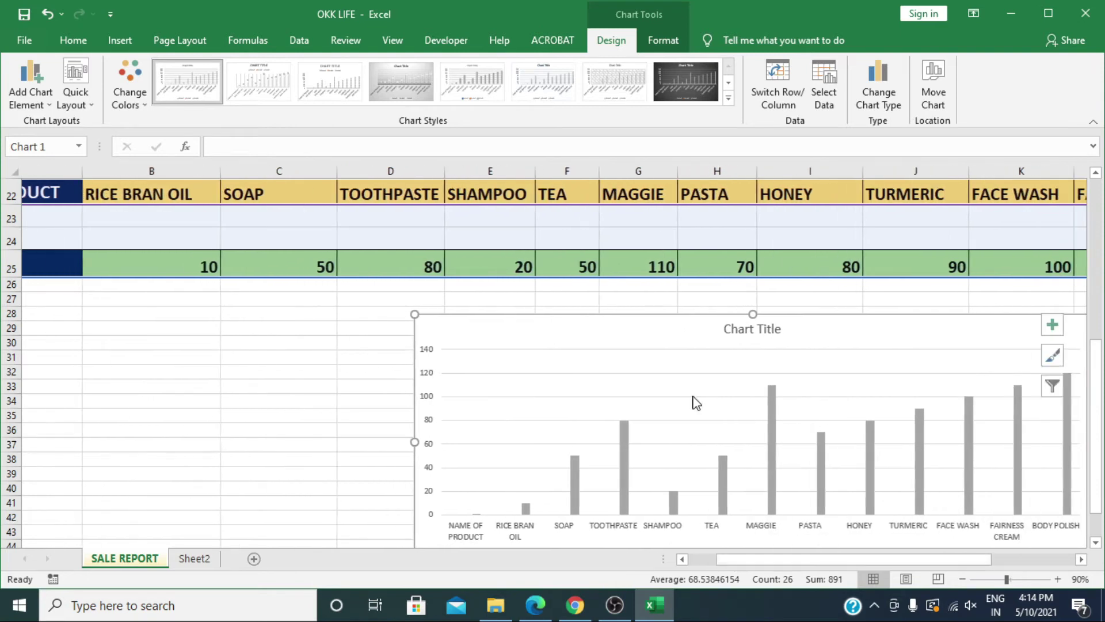
pyautogui.moveTo(617, 318); pyautogui.dragTo(329, 309)
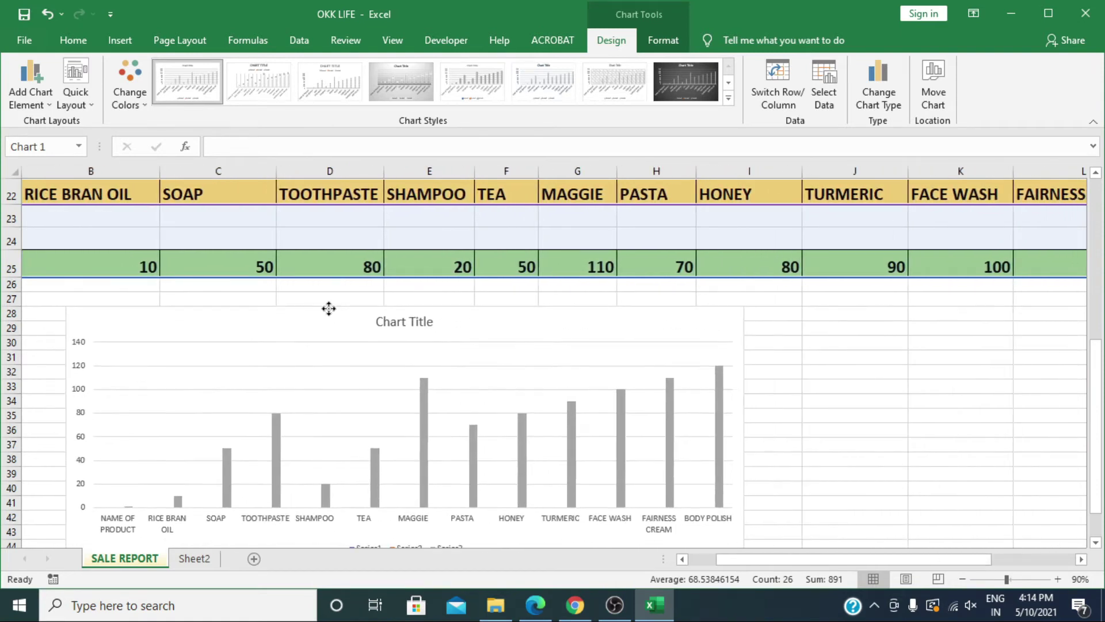
pyautogui.moveTo(742, 559); pyautogui.dragTo(713, 557)
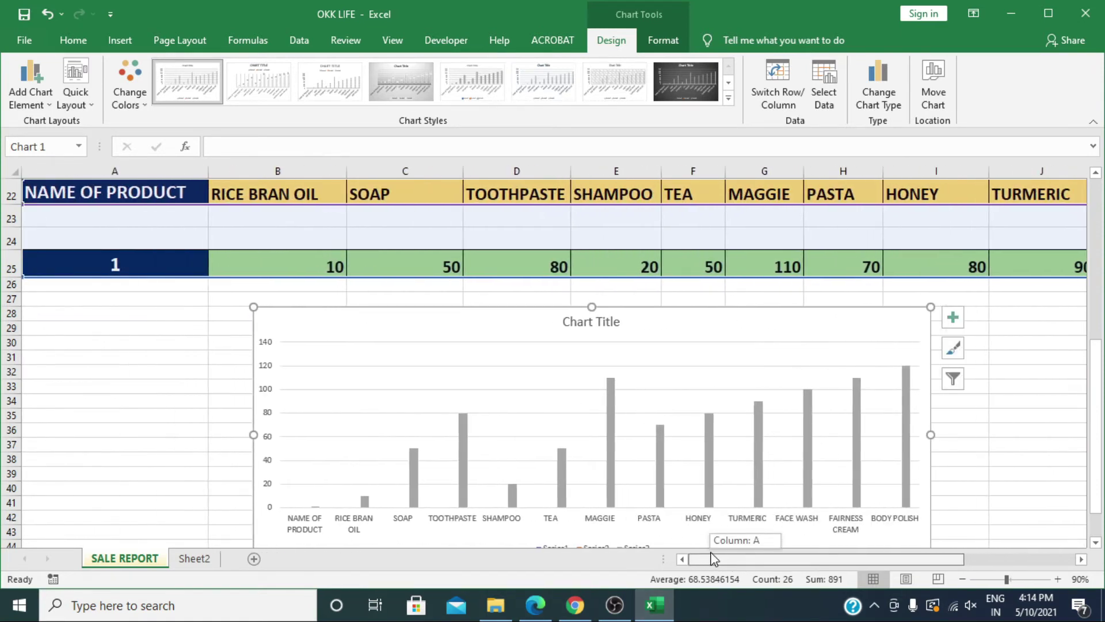
pyautogui.click(961, 487)
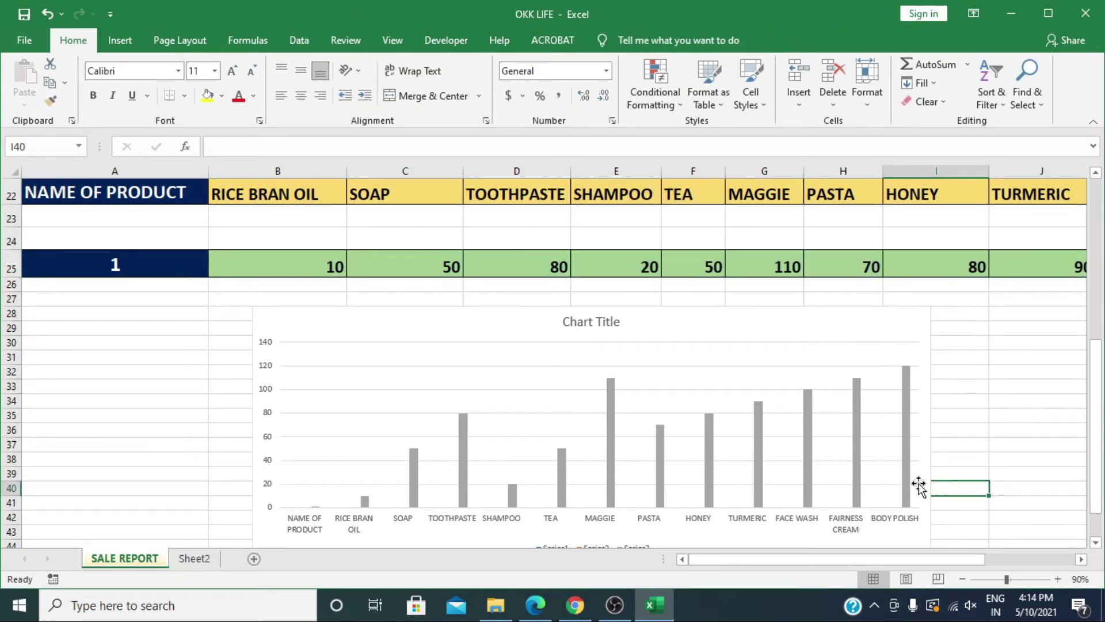
# Retitle the chart 'Products Chart' and nudge it up and left beneath the table.
pyautogui.moveTo(709, 458)
pyautogui.click(612, 321)
pyautogui.click(620, 321)
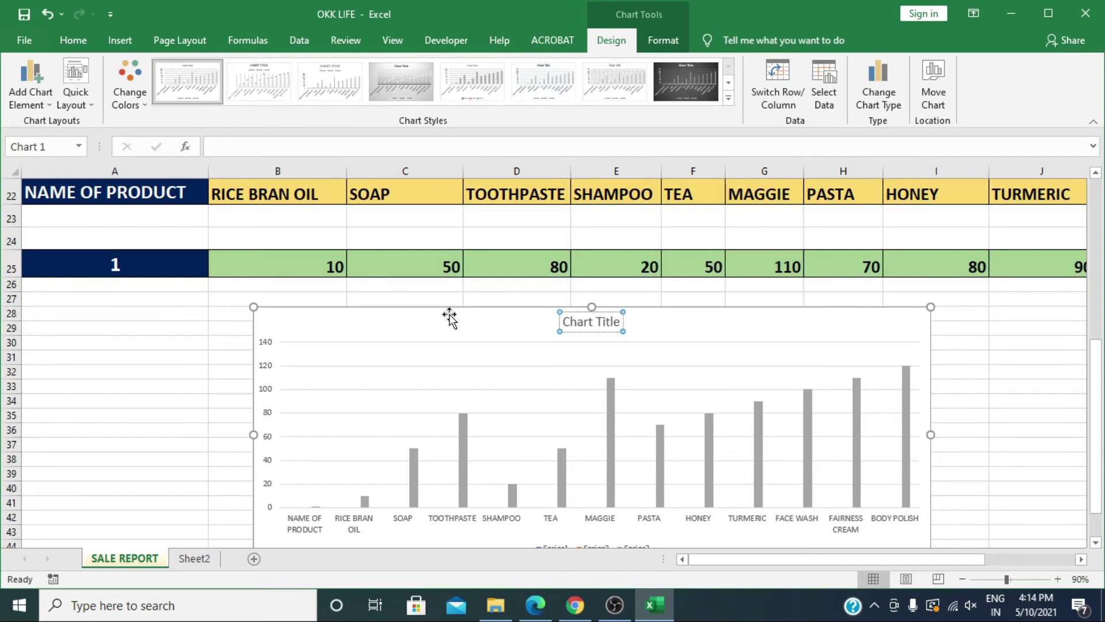
pyautogui.click(593, 331)
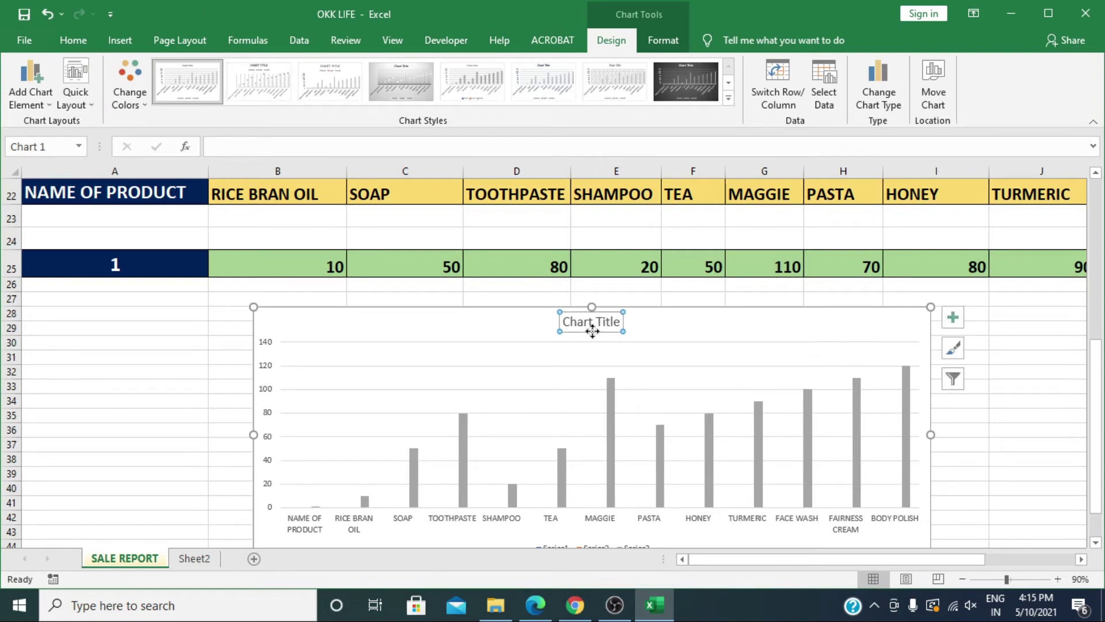
pyautogui.click(297, 143)
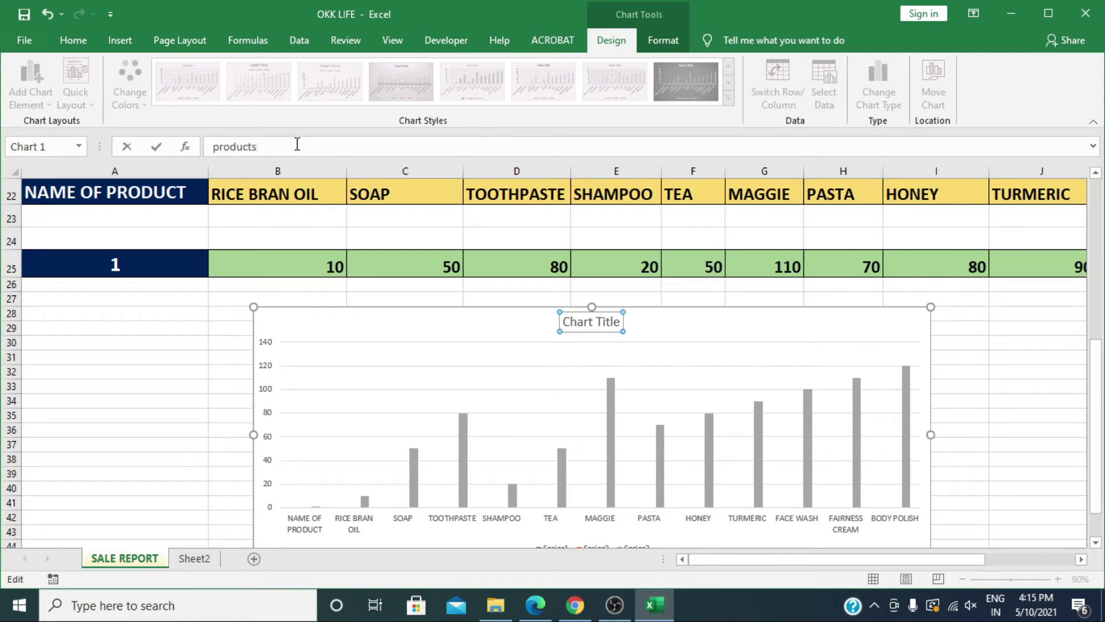
pyautogui.press('Return')
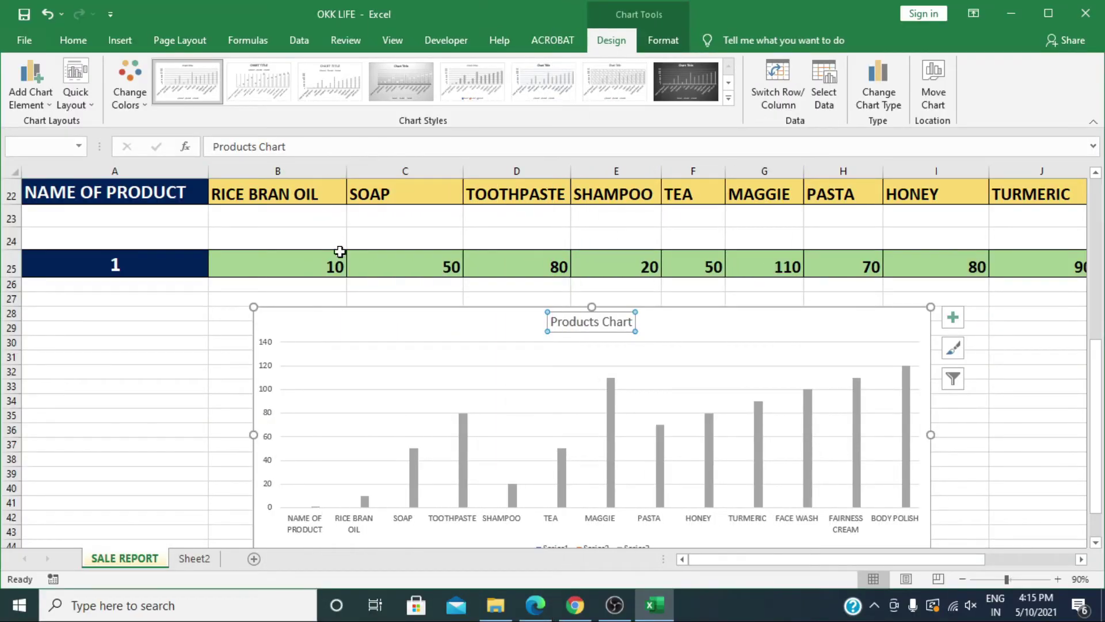
pyautogui.click(350, 310)
pyautogui.moveTo(346, 309); pyautogui.dragTo(306, 295)
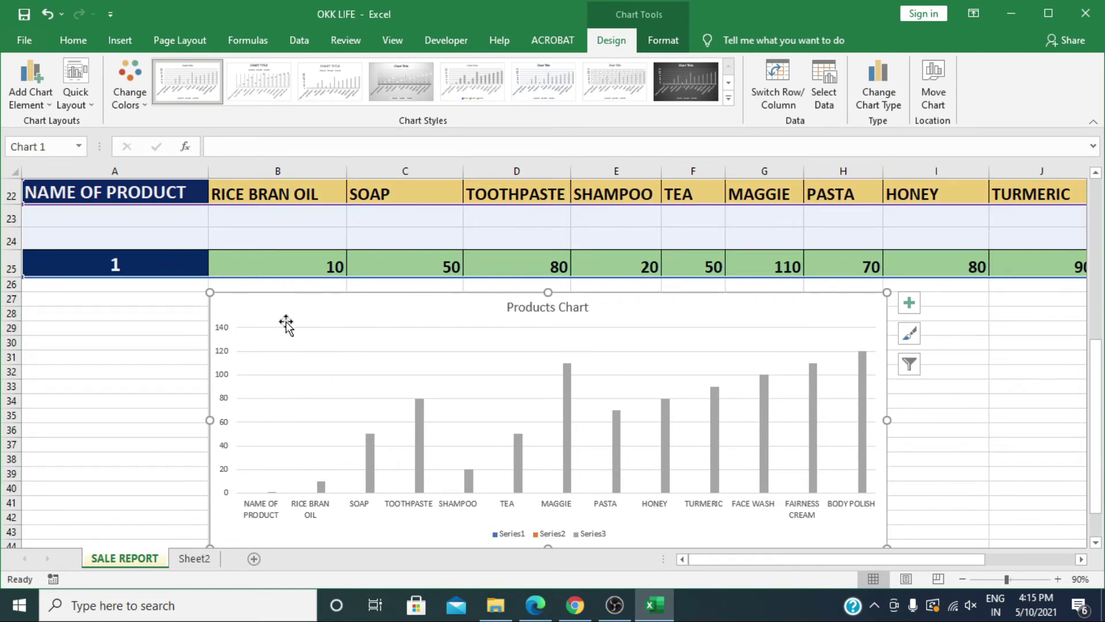
# Make the bars gold and fill the chart background with Green, Accent 6, Lighter 80%.
pyautogui.click(141, 102)
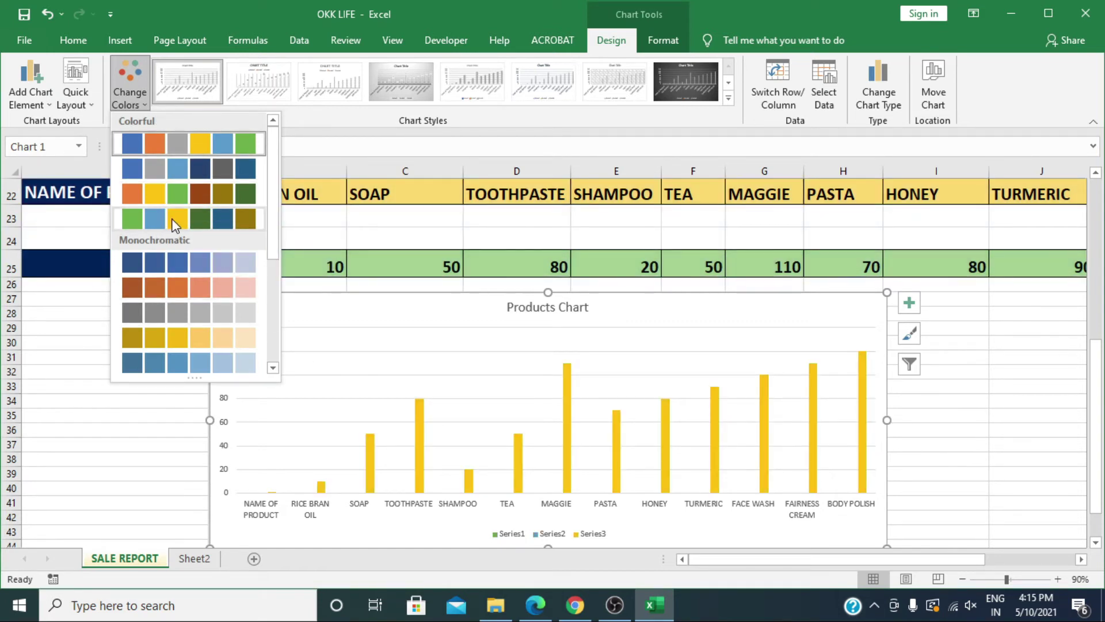
pyautogui.click(177, 221)
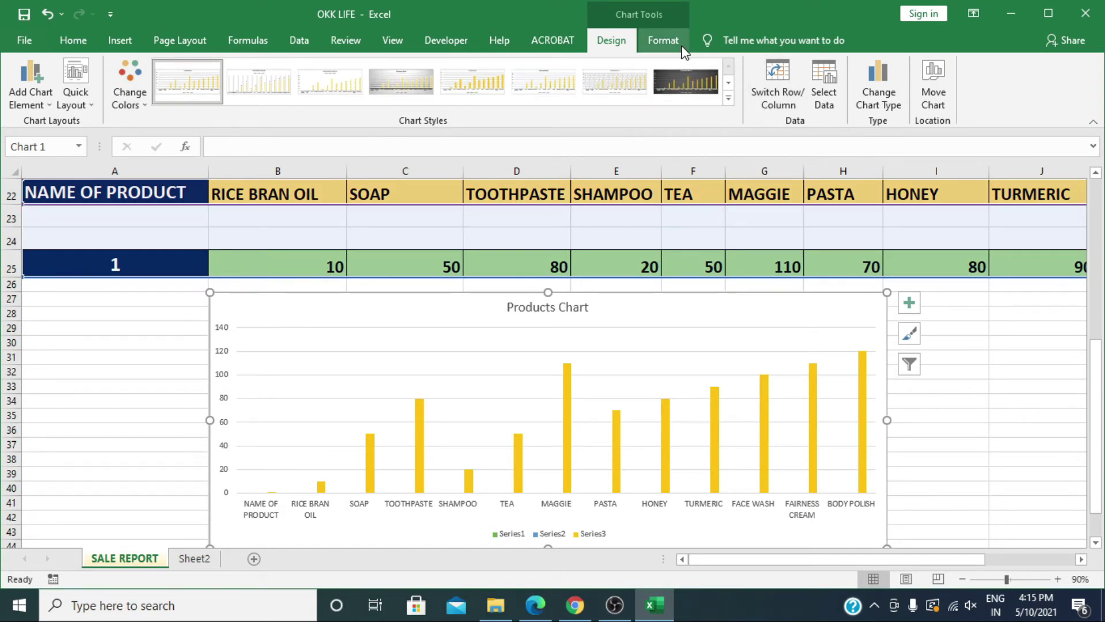
pyautogui.click(665, 42)
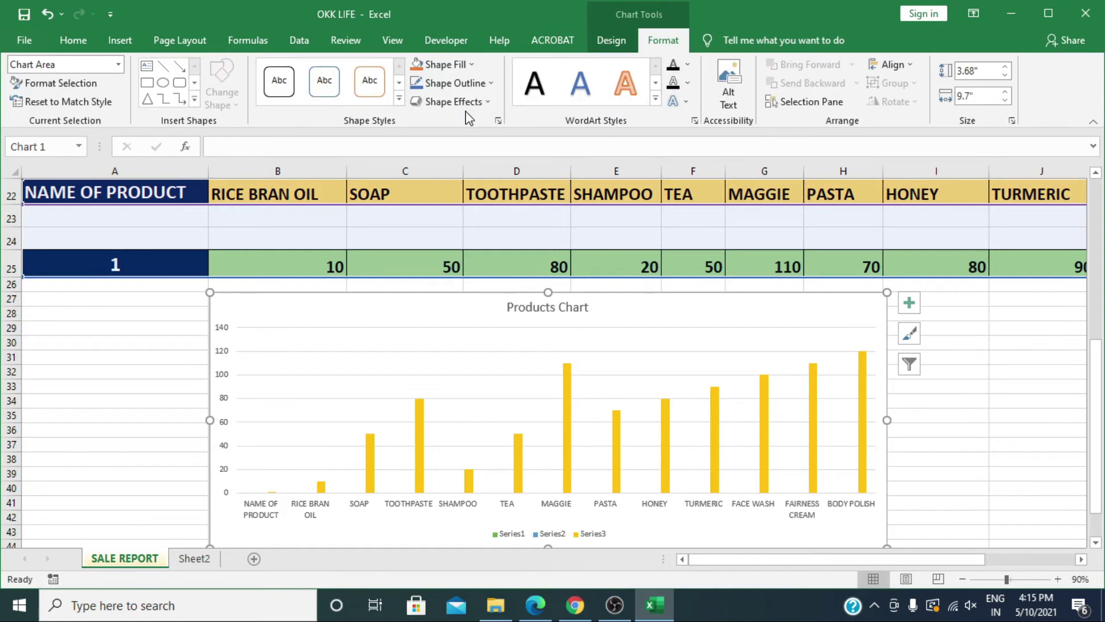
pyautogui.click(399, 100)
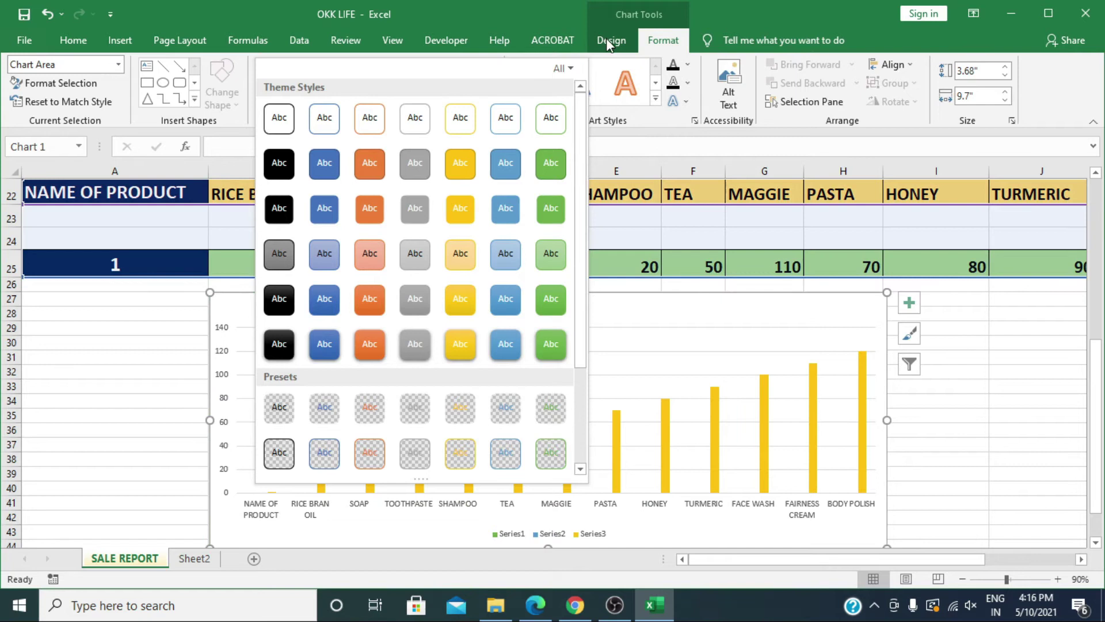
pyautogui.click(609, 39)
pyautogui.click(662, 40)
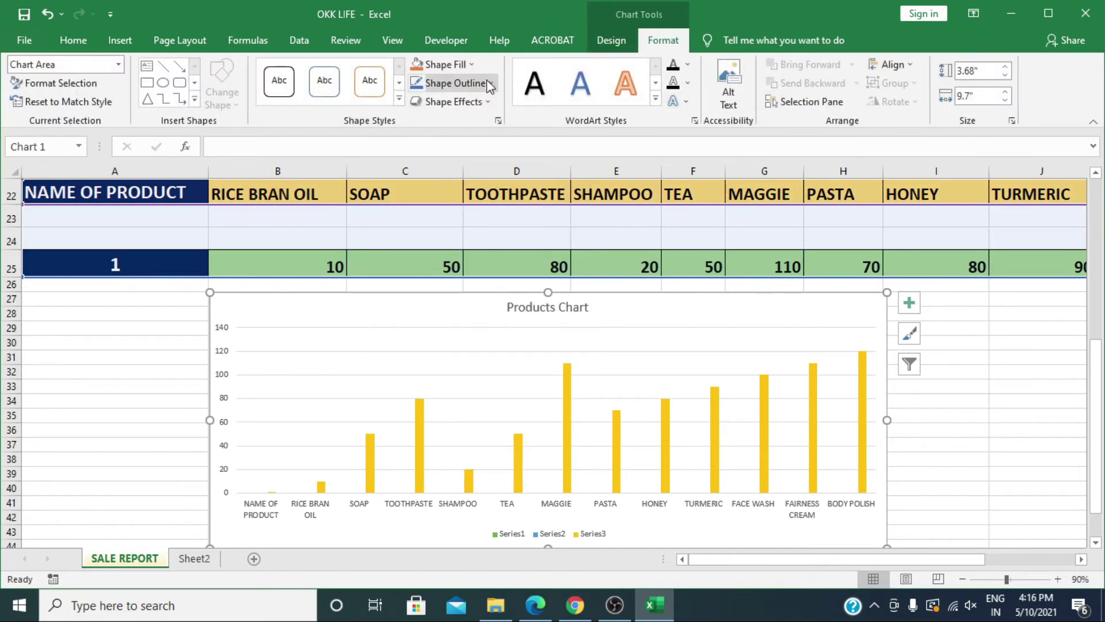
pyautogui.click(471, 65)
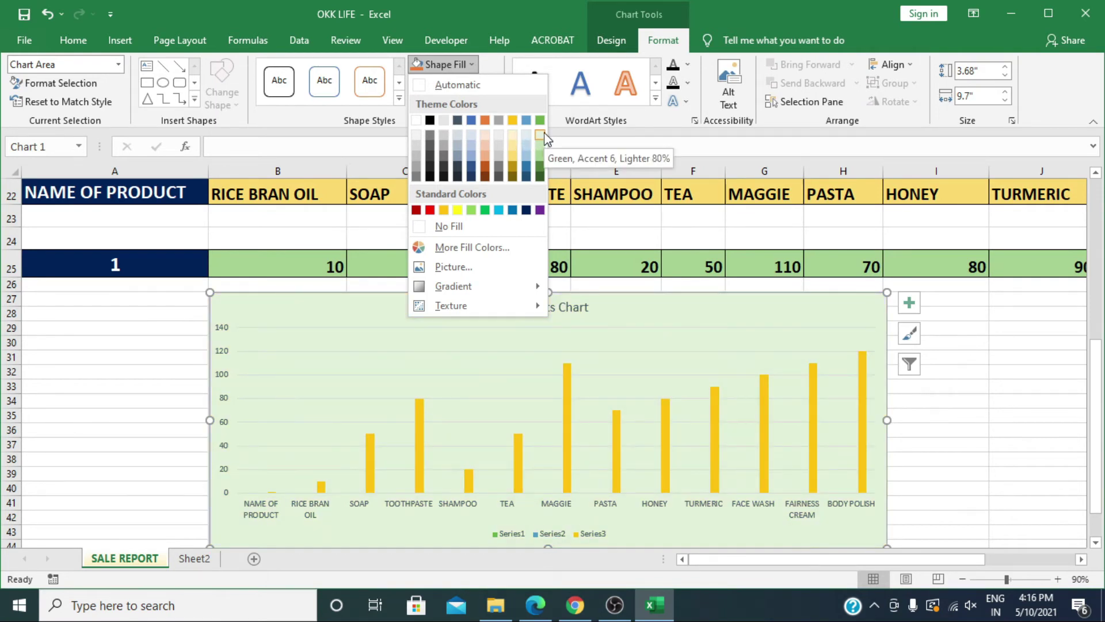
pyautogui.click(543, 132)
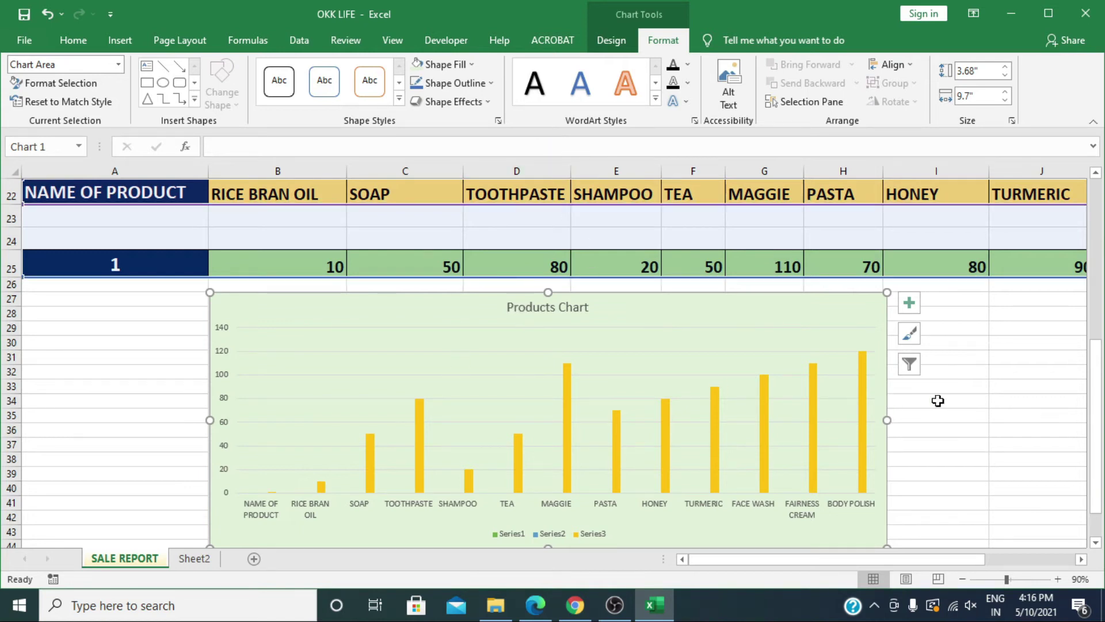
pyautogui.click(968, 404)
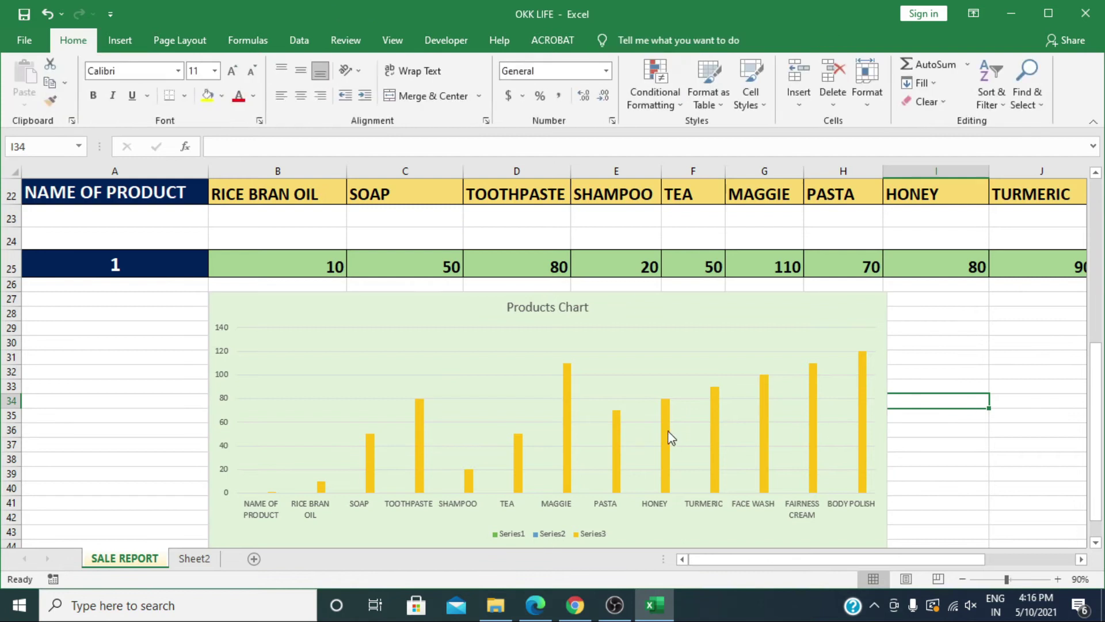
# Apply chart Style 2 to the Products Chart, adding value labels and an uppercase title.
pyautogui.scroll(-1, 730, 417)
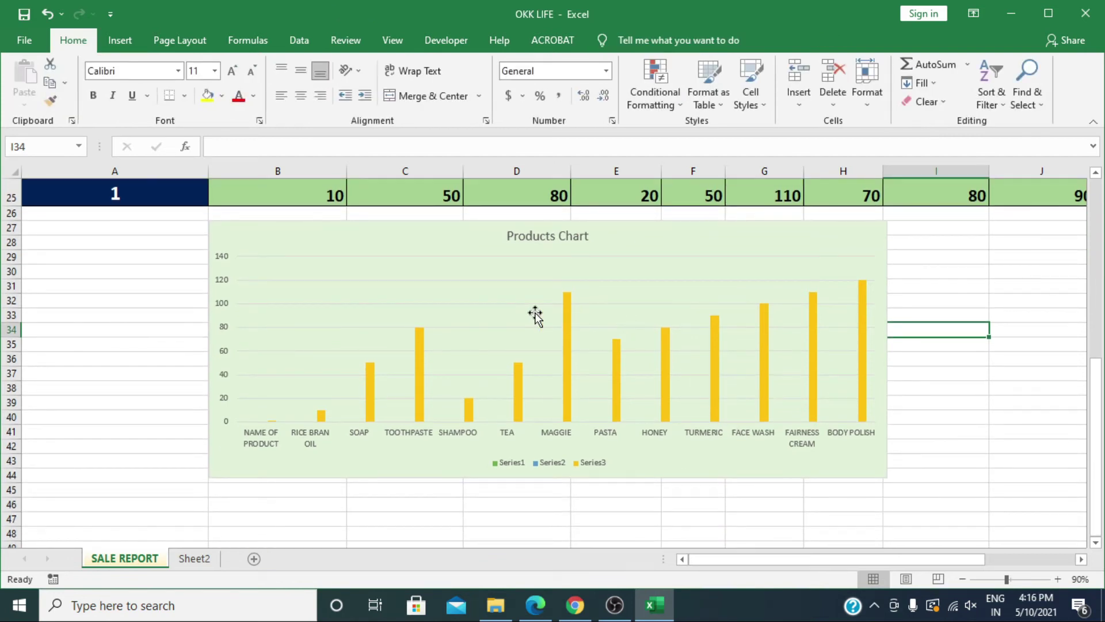
pyautogui.scroll(2, 303, 315)
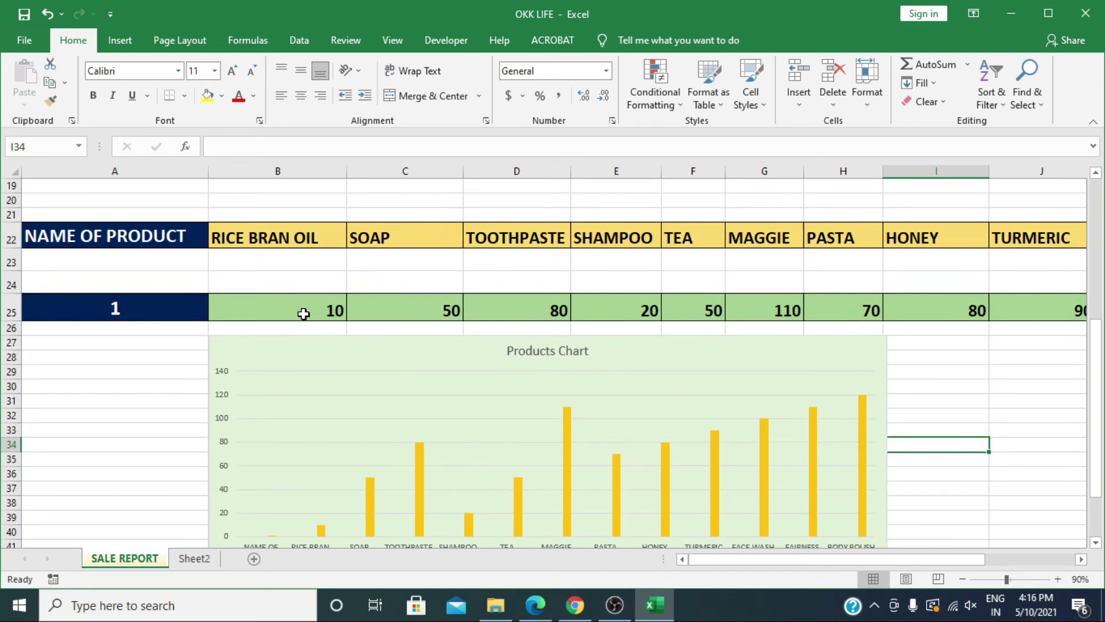
pyautogui.click(357, 426)
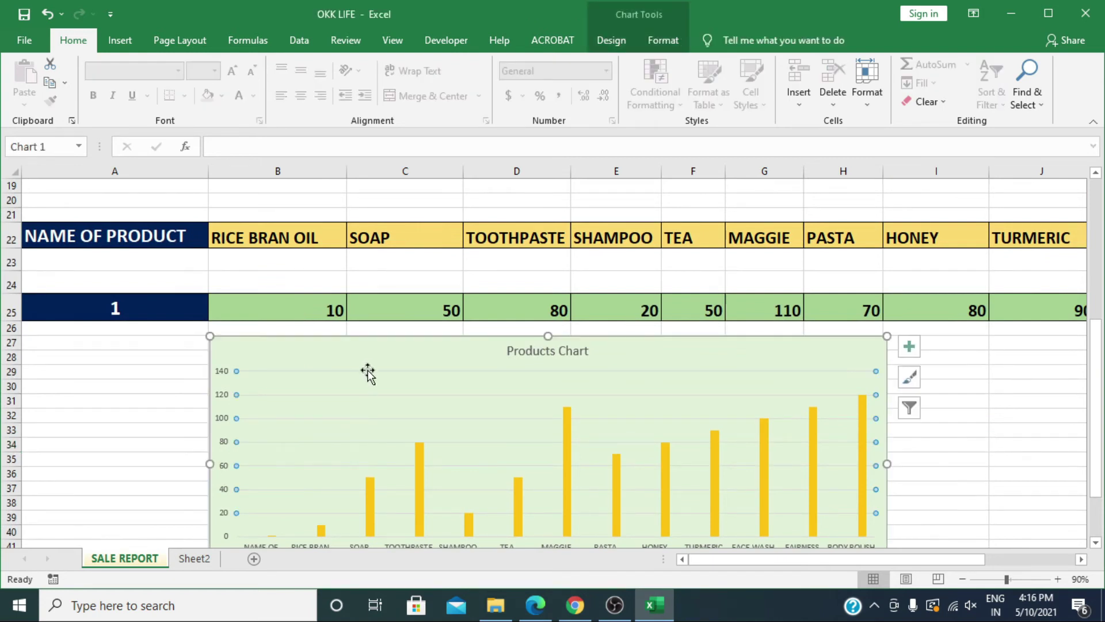
pyautogui.click(672, 38)
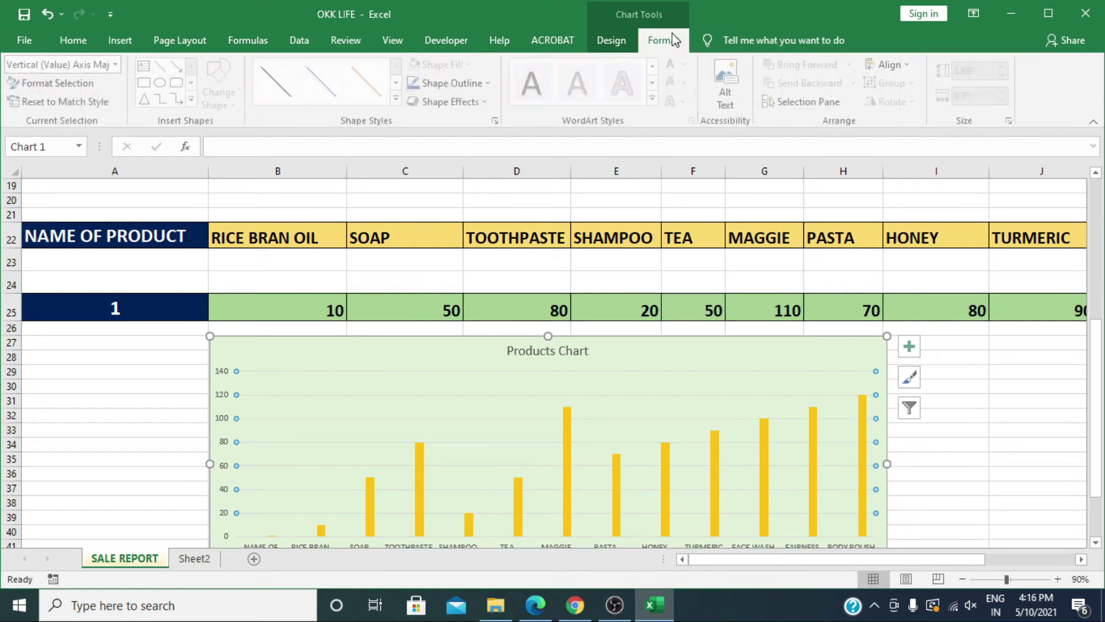
pyautogui.click(612, 40)
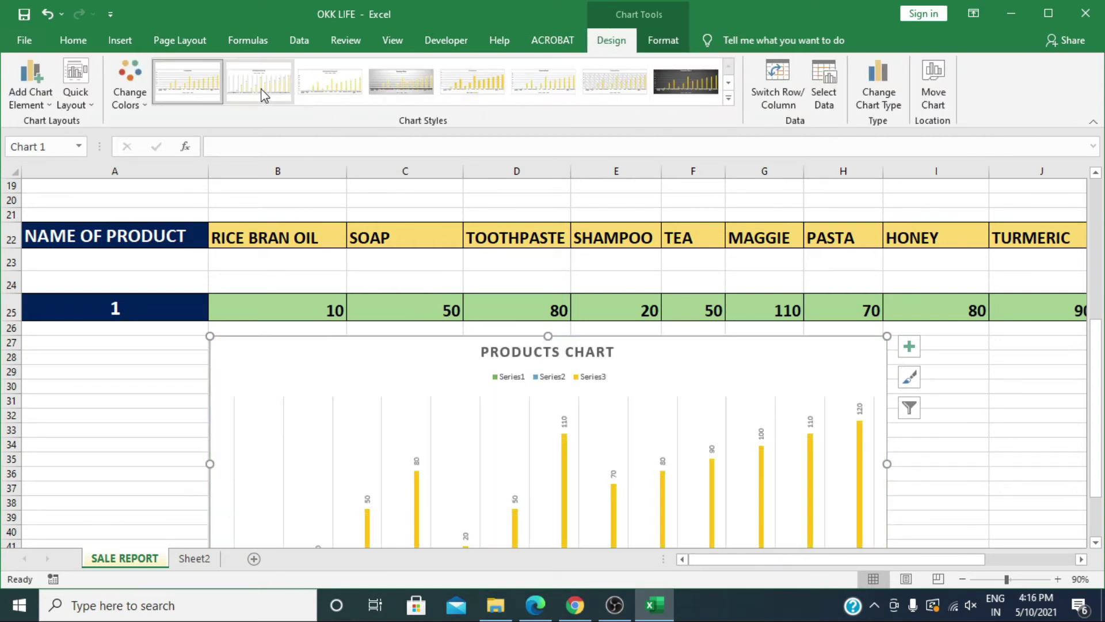
pyautogui.click(261, 88)
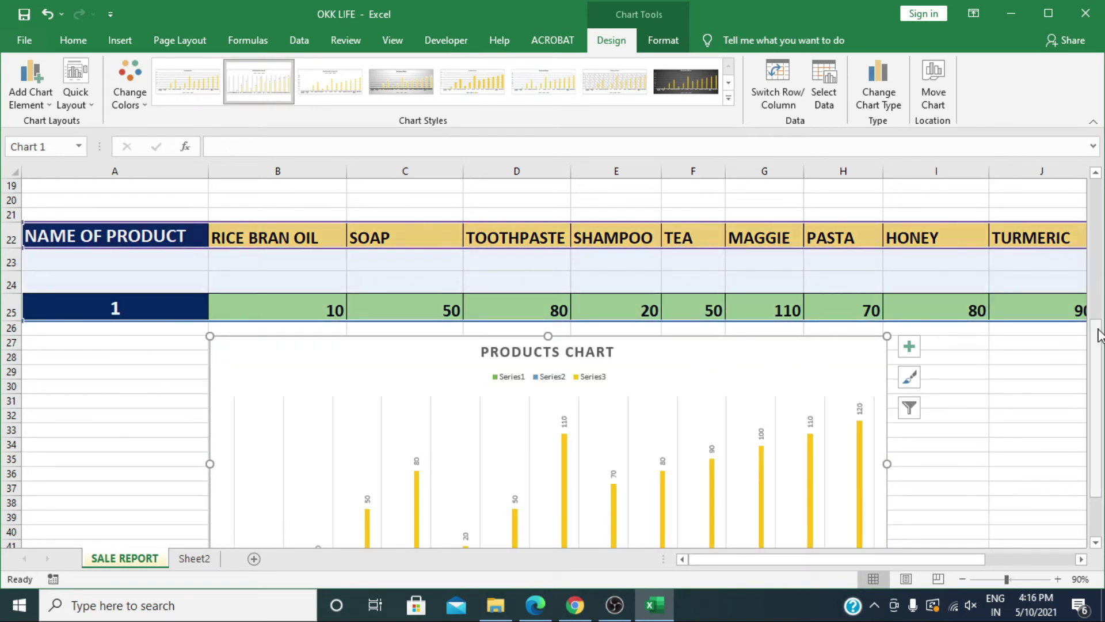
pyautogui.moveTo(1096, 331); pyautogui.dragTo(1097, 370)
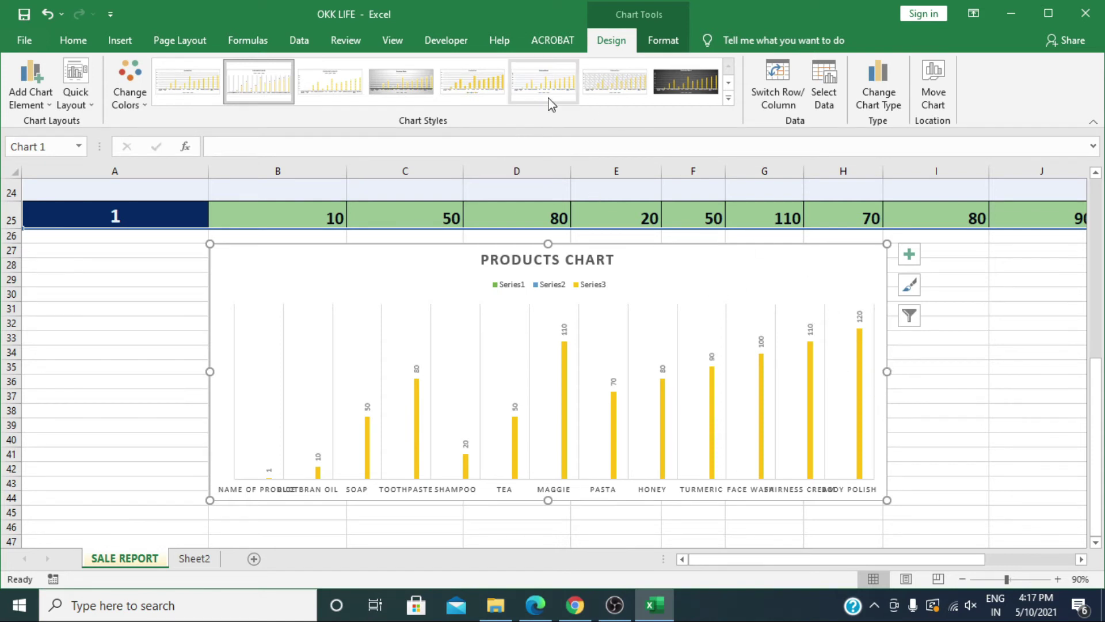
pyautogui.click(455, 40)
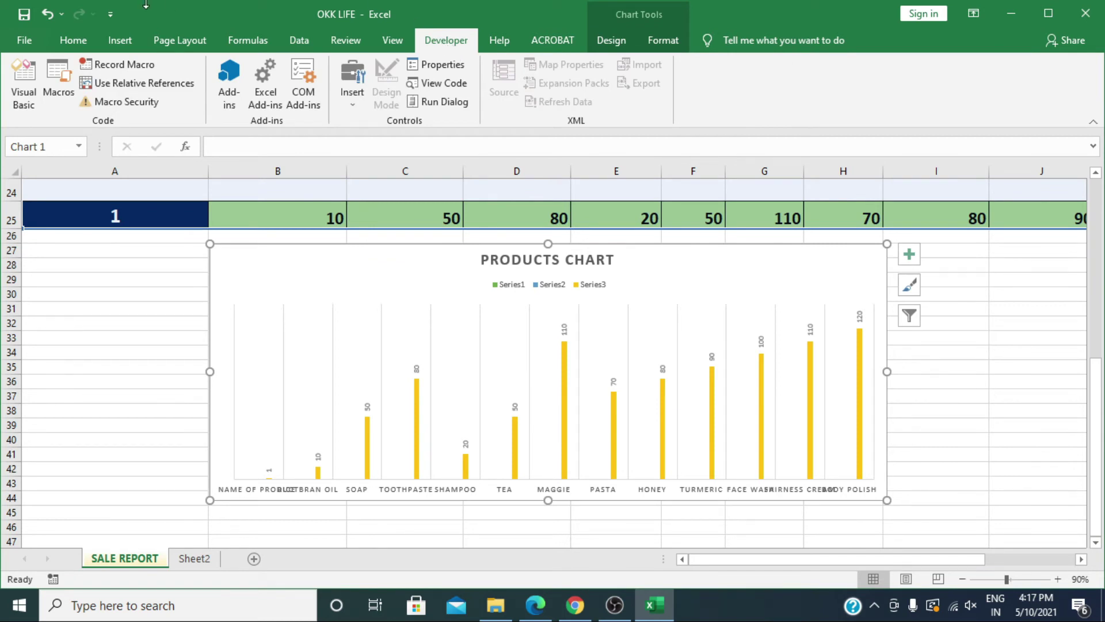
# Open Excel Options on Customize Ribbon and select Developer under Main Tabs.
pyautogui.click(114, 13)
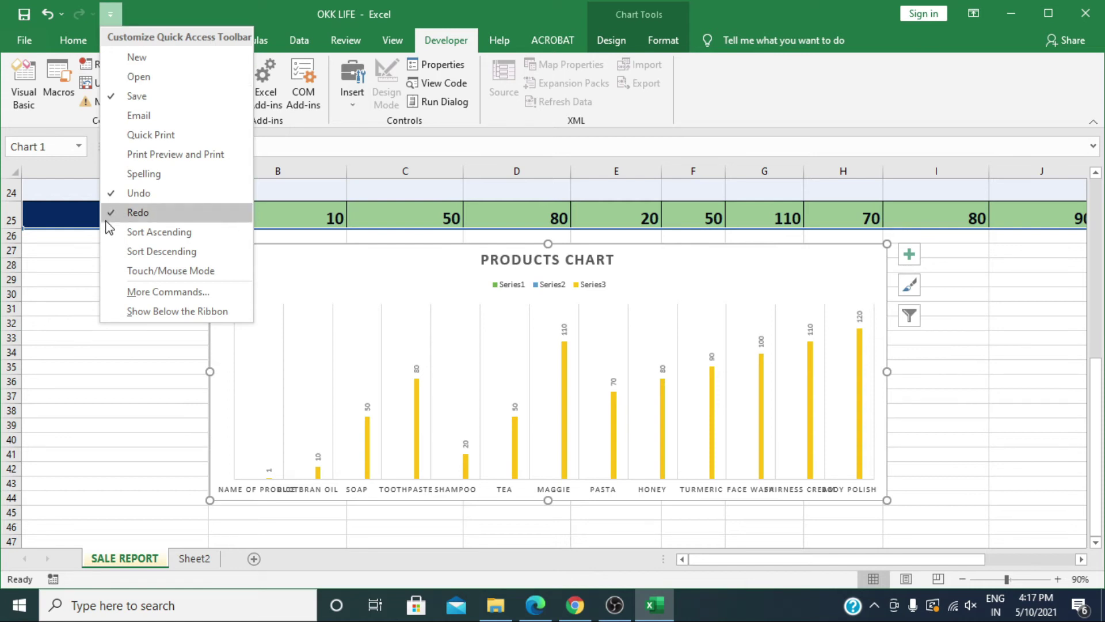
pyautogui.click(122, 298)
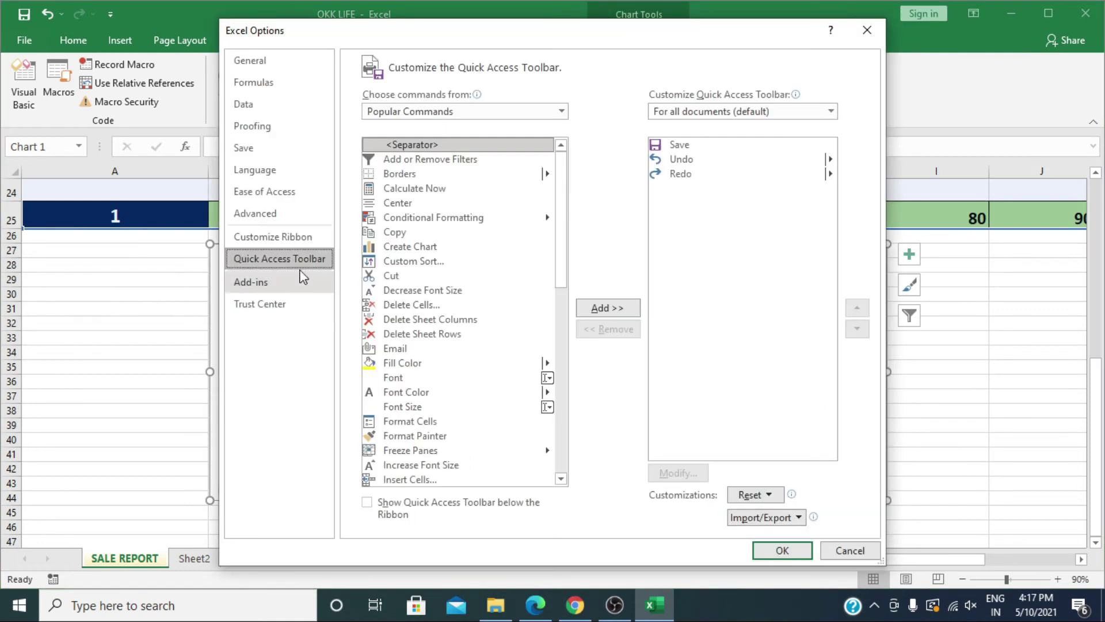
pyautogui.click(285, 242)
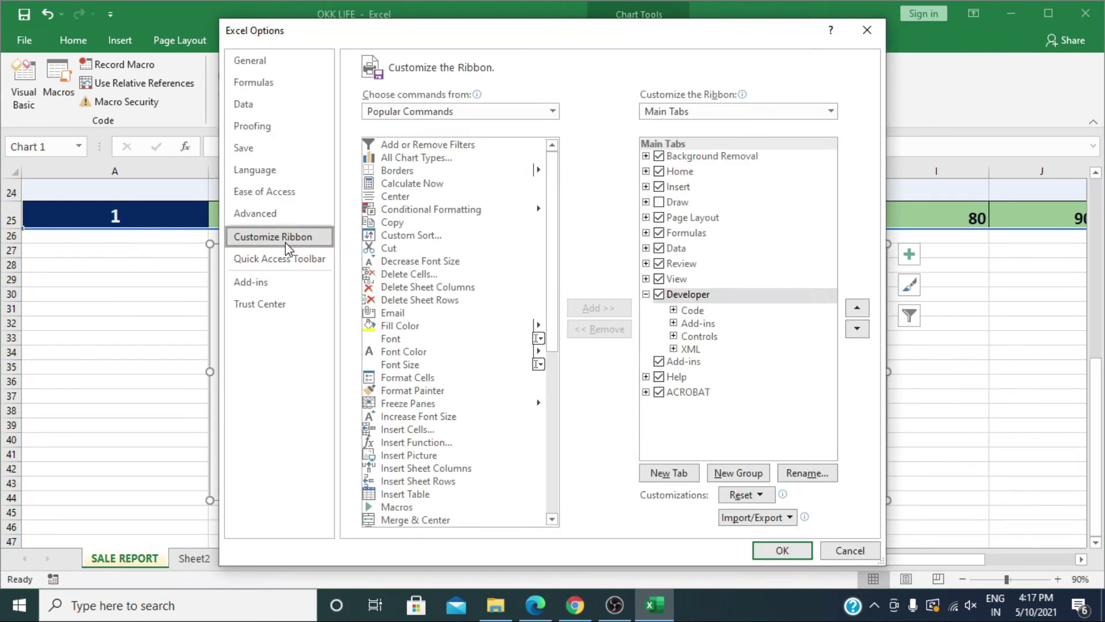
pyautogui.click(659, 294)
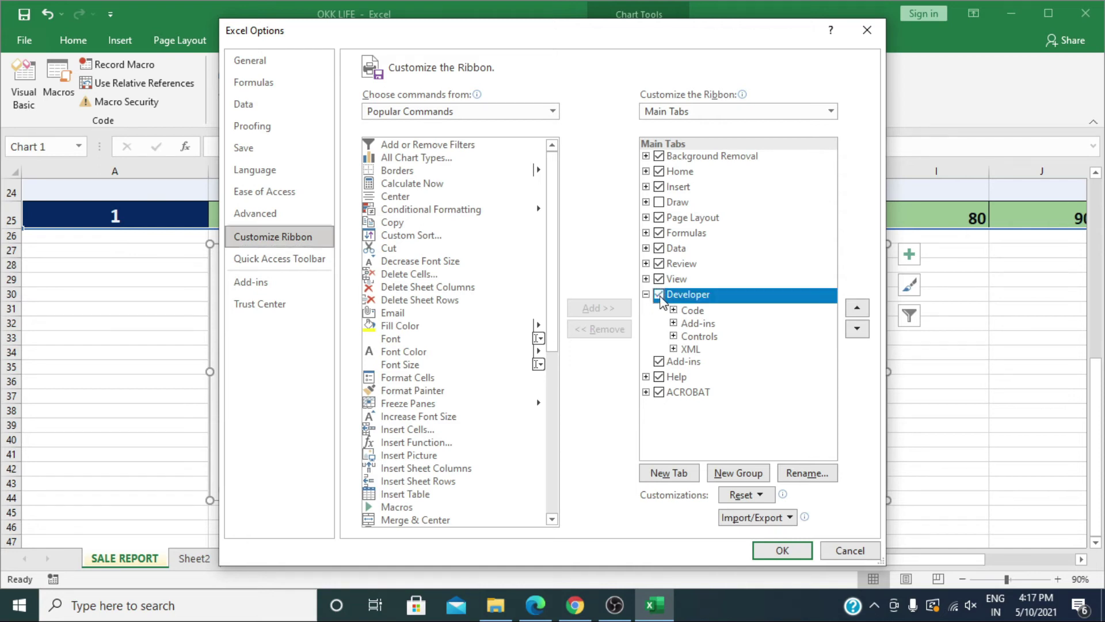
pyautogui.click(797, 554)
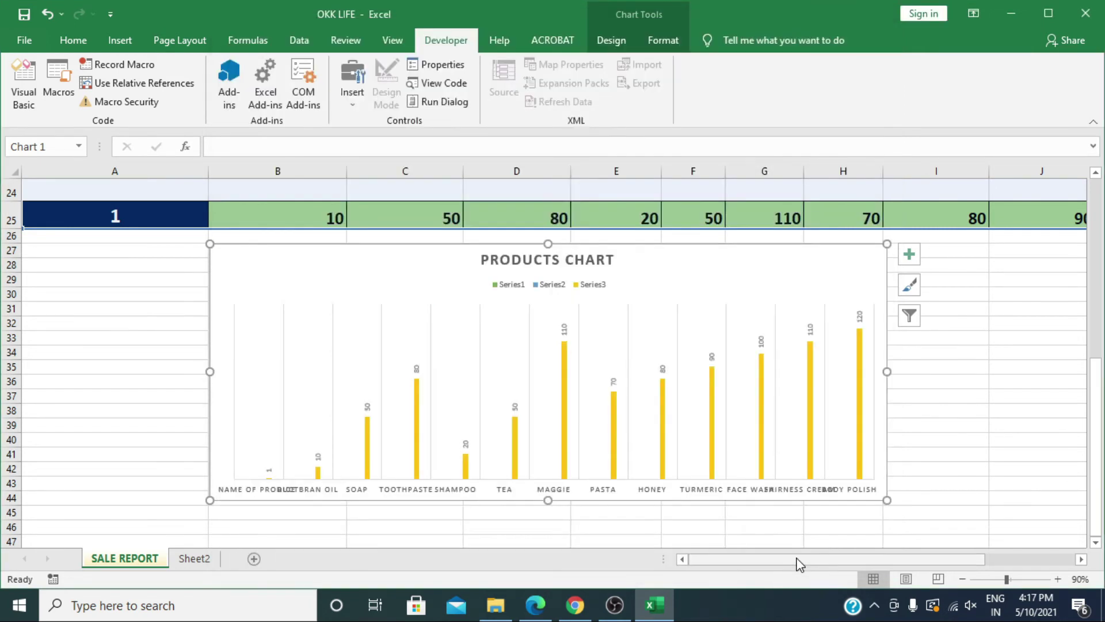
pyautogui.click(24, 41)
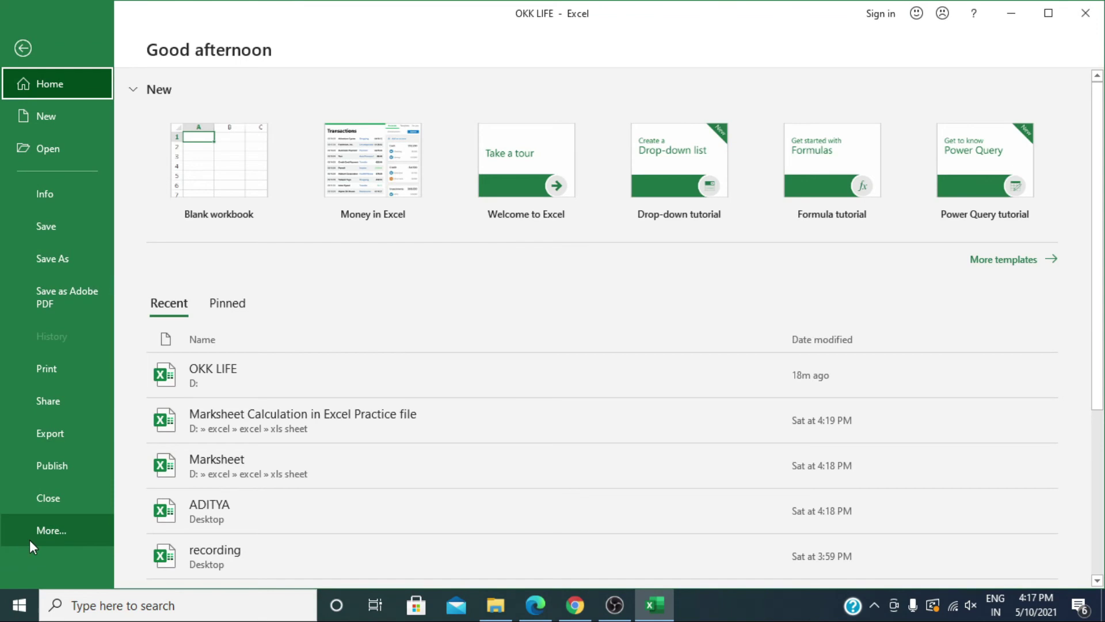
pyautogui.click(60, 535)
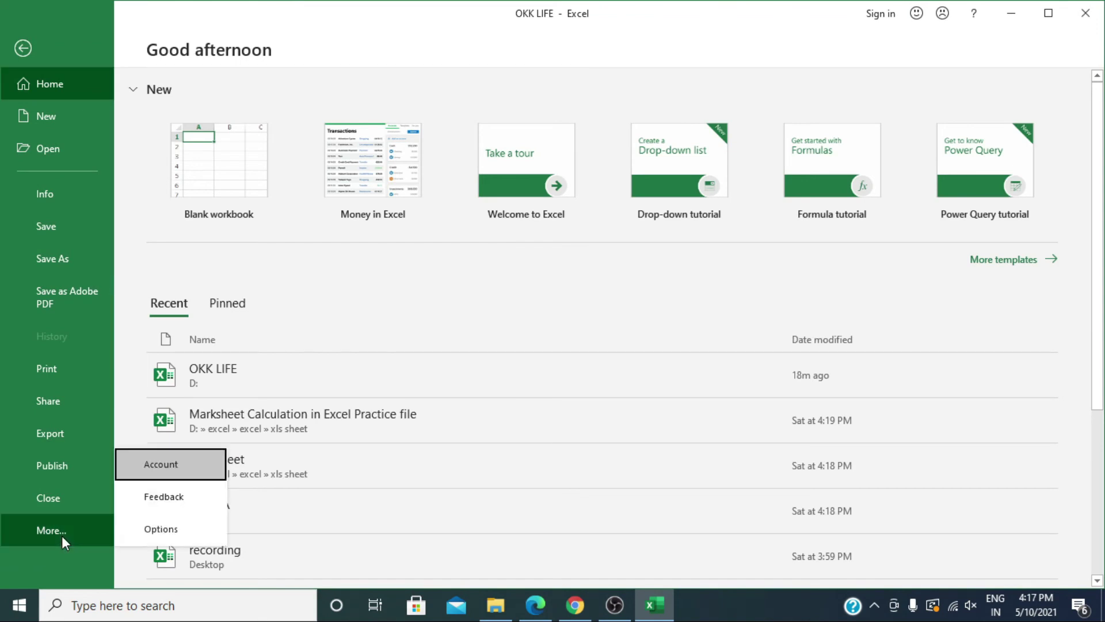
pyautogui.click(154, 530)
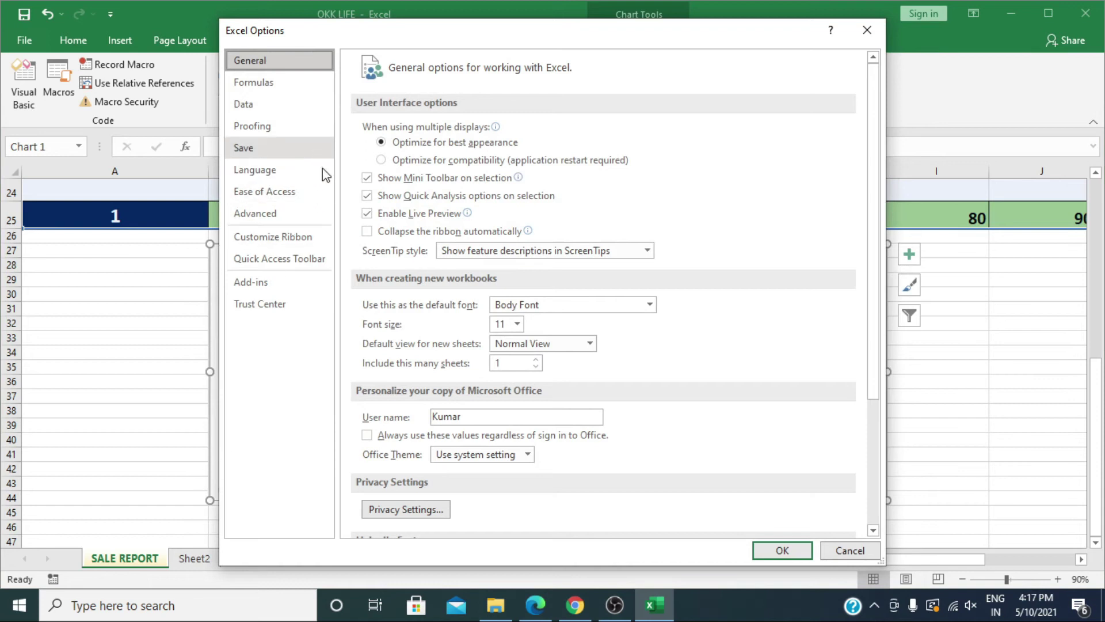
pyautogui.click(309, 237)
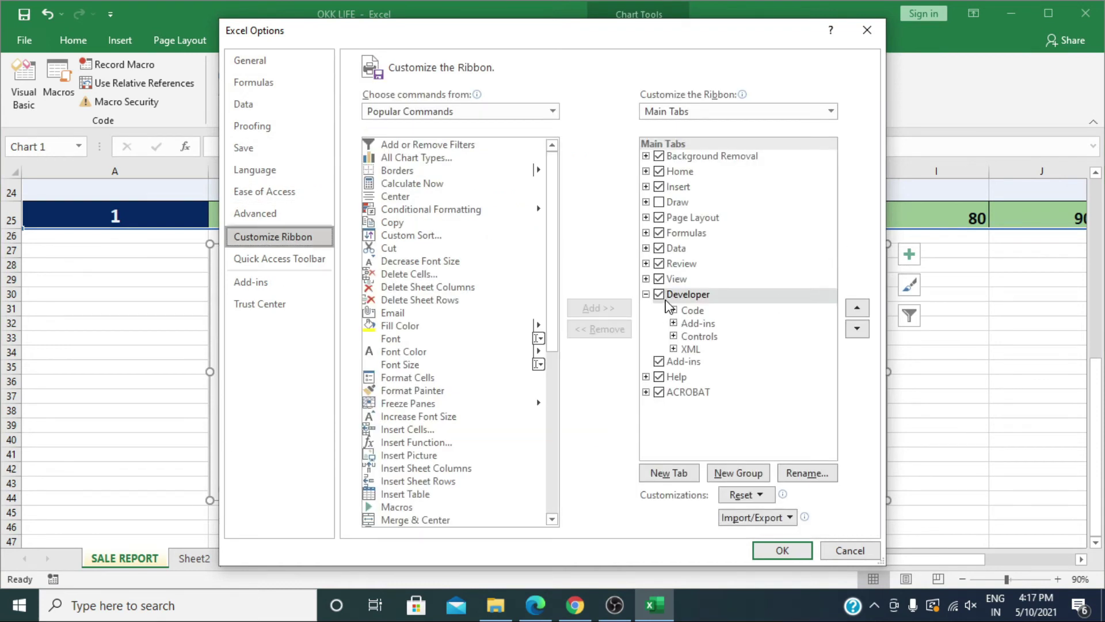
pyautogui.click(783, 550)
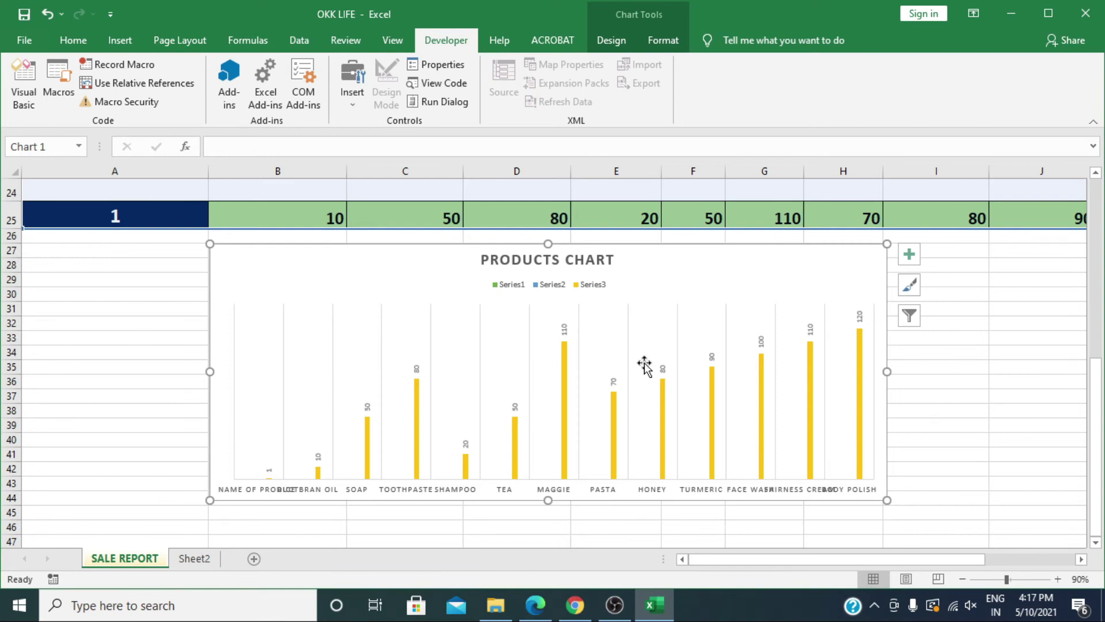
# Stretch the Products Chart right into column J so product labels no longer overlap.
pyautogui.moveTo(887, 371); pyautogui.dragTo(1022, 441)
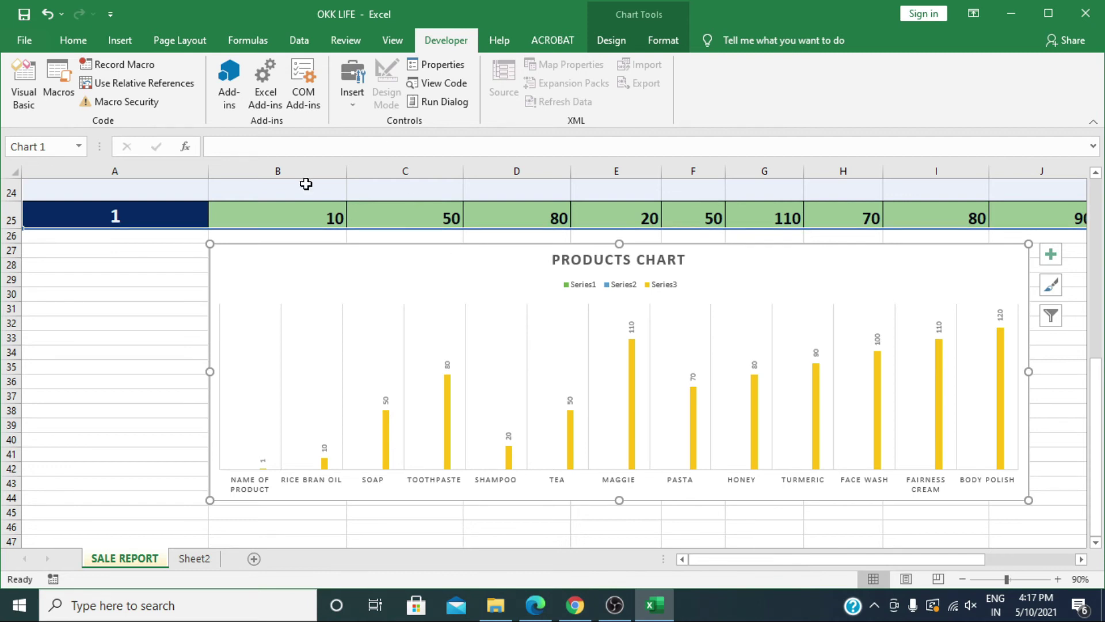
pyautogui.click(115, 279)
# Draw a Spin Button form control in column A spanning rows 27–34.
pyautogui.click(359, 108)
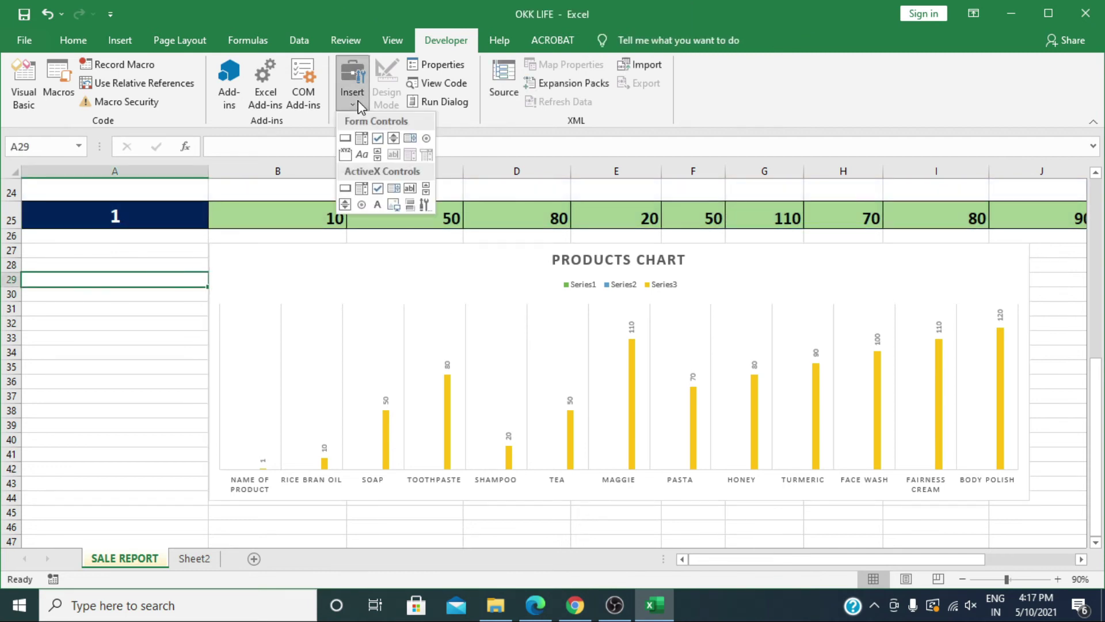
pyautogui.click(394, 140)
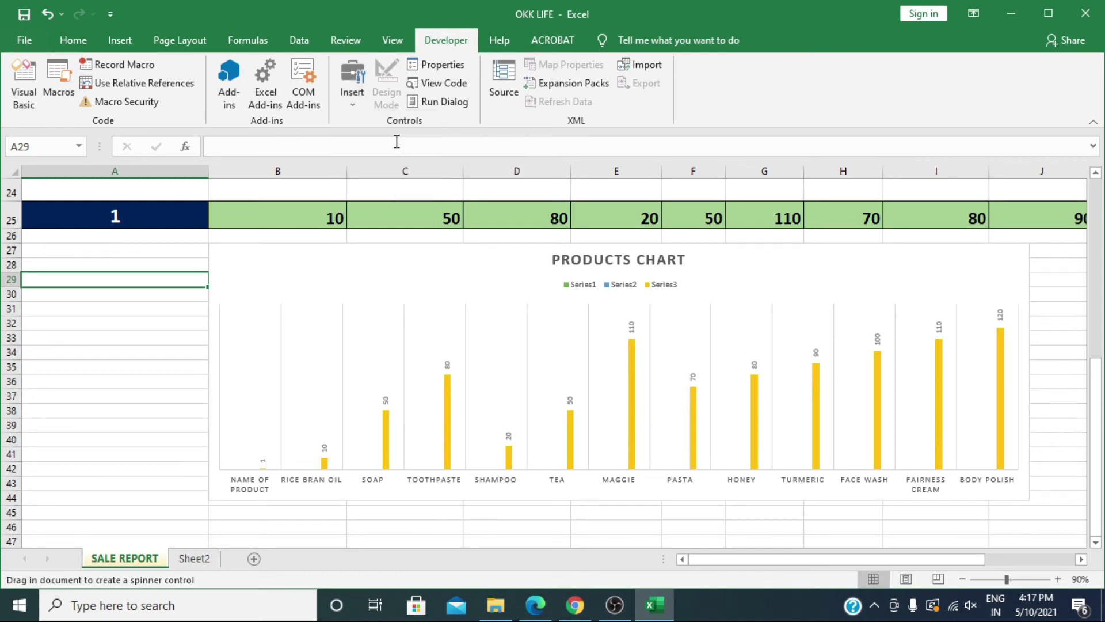
pyautogui.moveTo(55, 245); pyautogui.dragTo(146, 353)
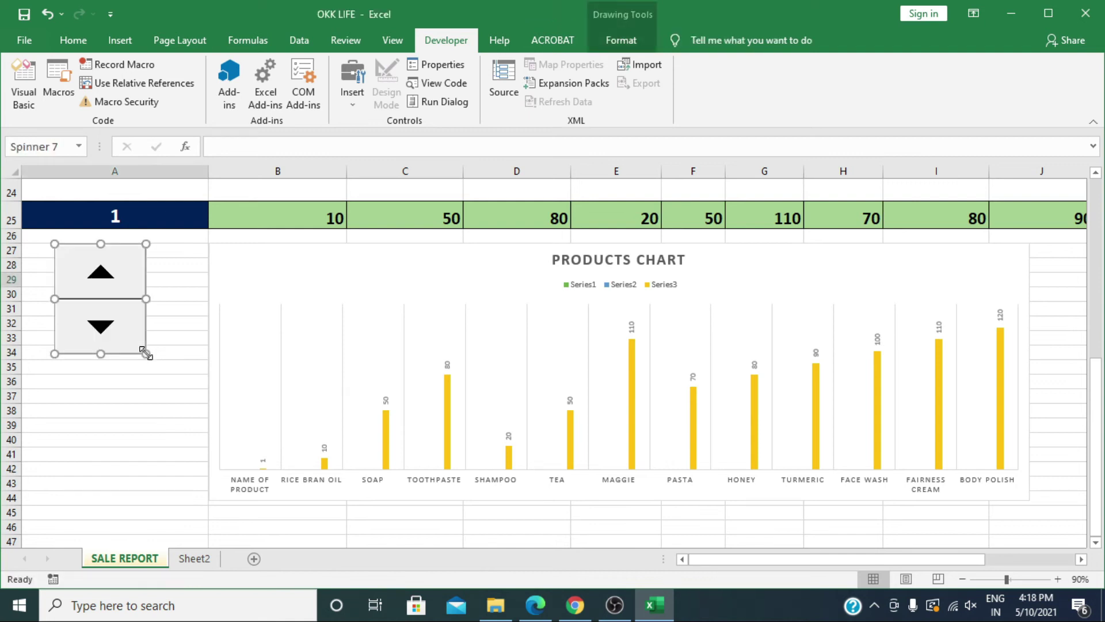
pyautogui.click(129, 395)
pyautogui.rightClick(124, 305)
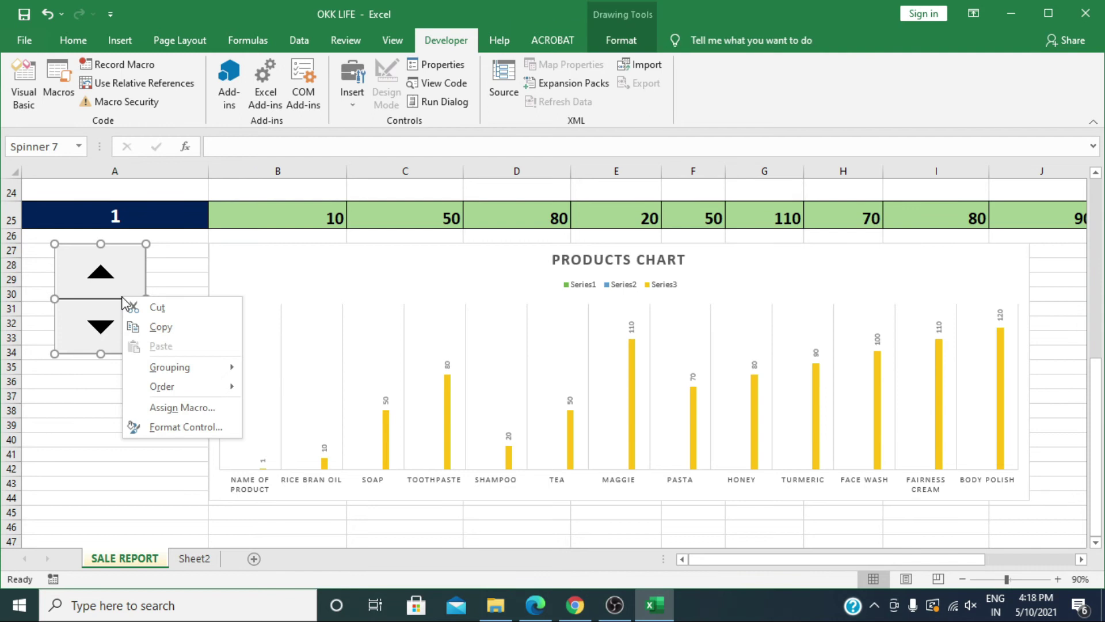
# Set Spinner 7 to current value 1, minimum 1, maximum 12, step 1, linked to $A$25.
pyautogui.click(171, 428)
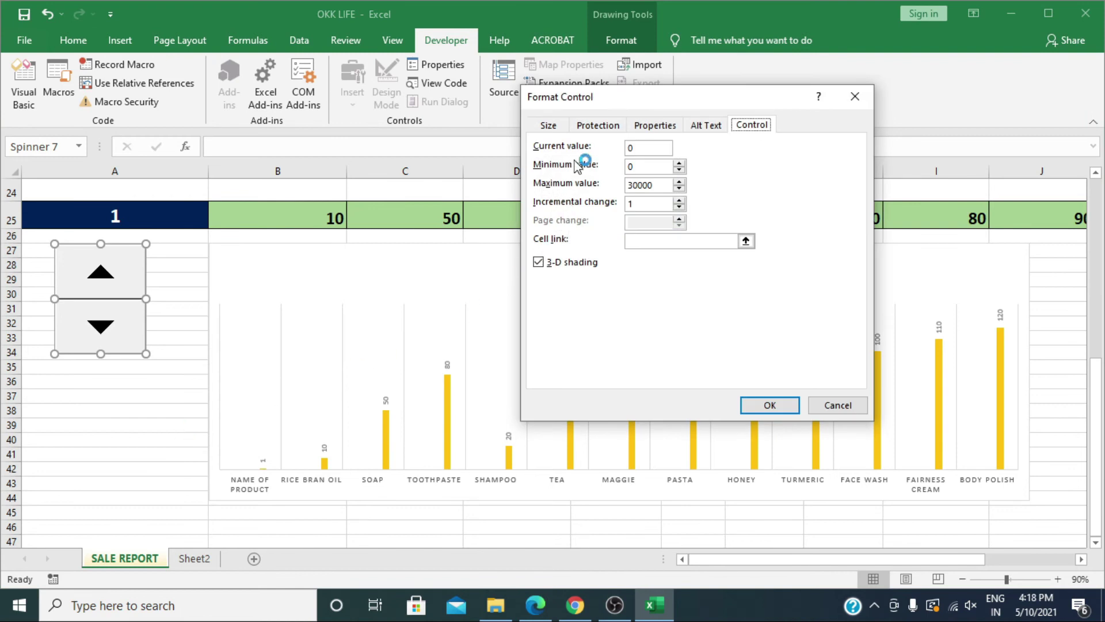
pyautogui.click(640, 146)
pyautogui.moveTo(644, 186)
pyautogui.mouseDown()
pyautogui.moveTo(652, 187)
pyautogui.moveTo(624, 184)
pyautogui.mouseUp()
pyautogui.press('BackSpace')
pyautogui.click(652, 240)
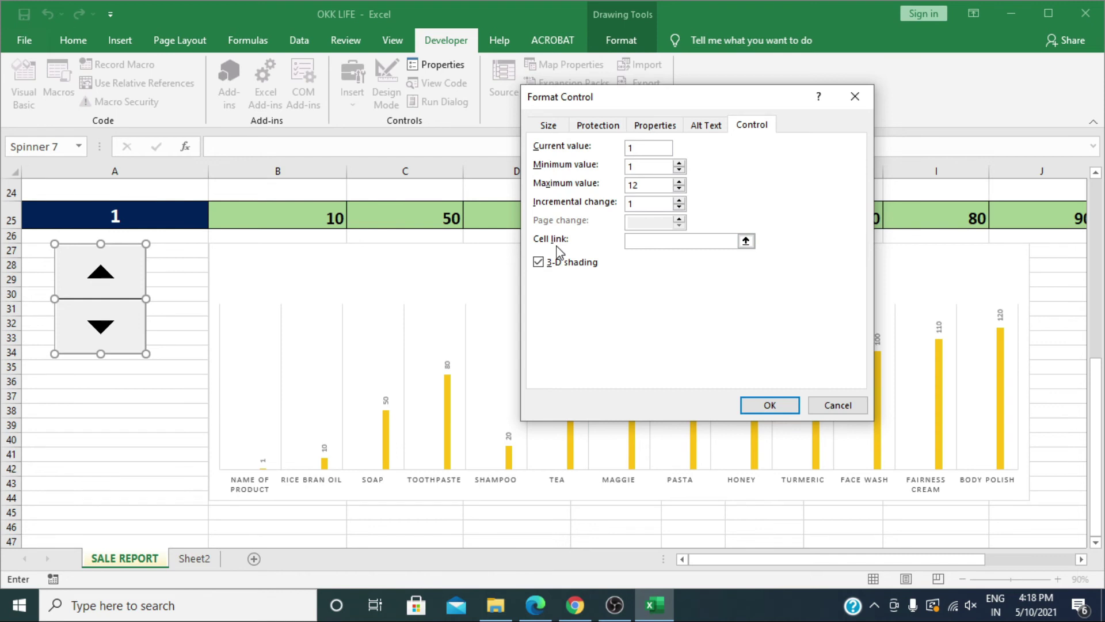
pyautogui.click(141, 216)
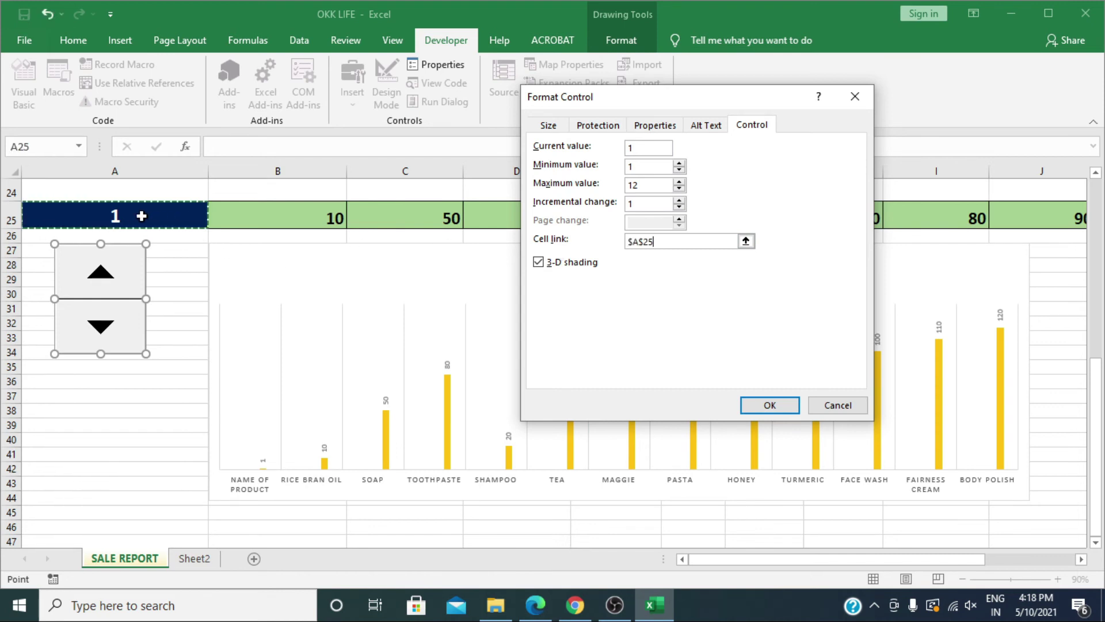
pyautogui.click(759, 406)
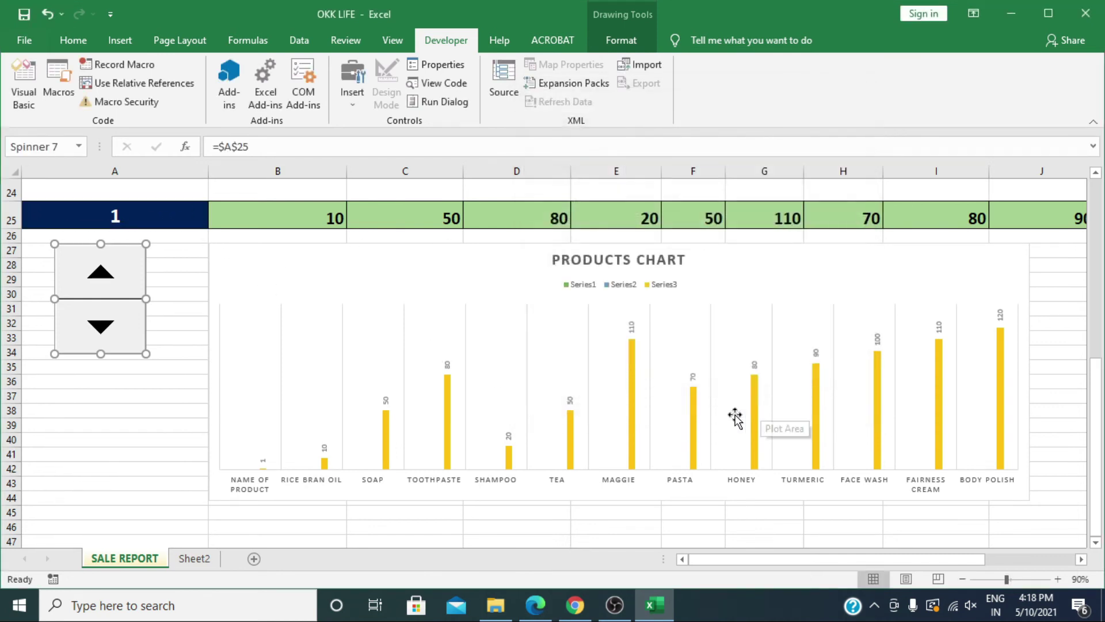
# Test the spinner by raising A25 to 3 and lowering it back to 1.
pyautogui.click(162, 435)
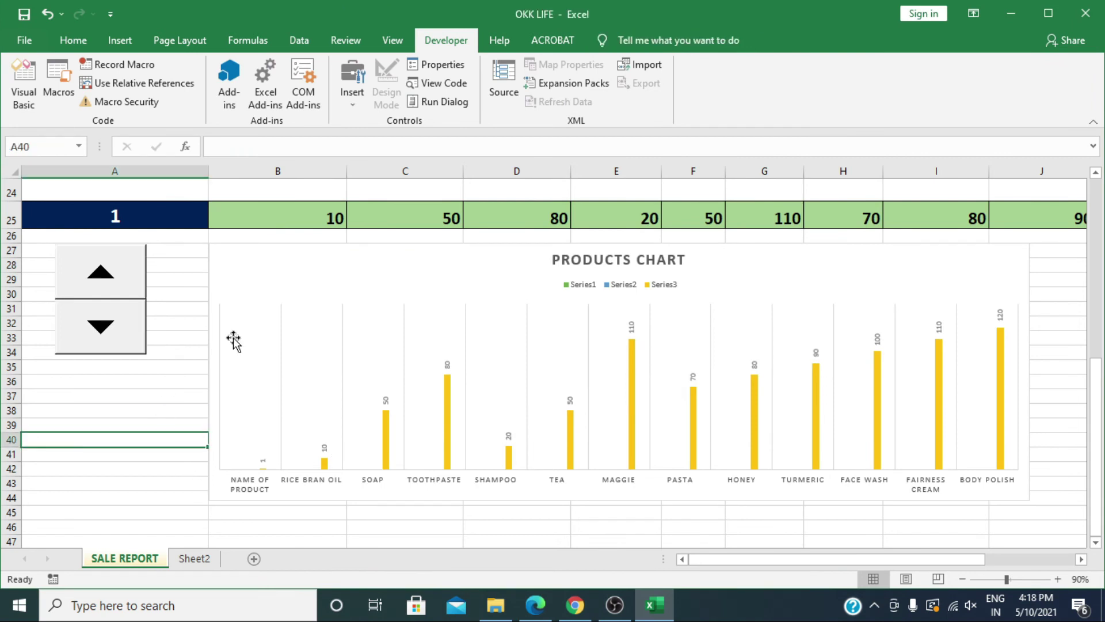
pyautogui.click(111, 286)
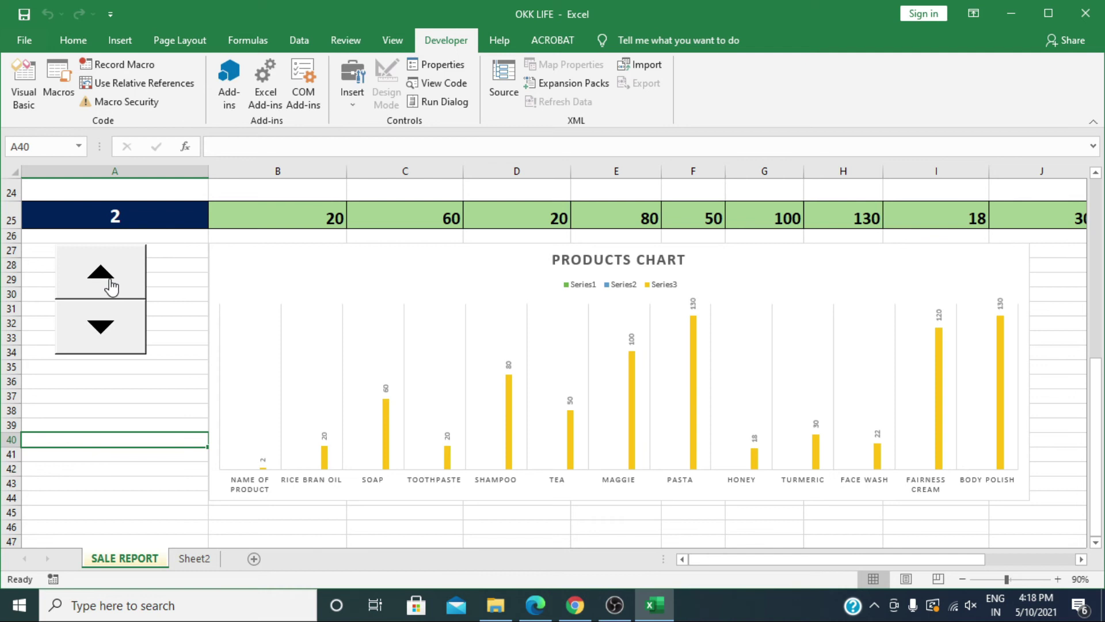
pyautogui.click(111, 286)
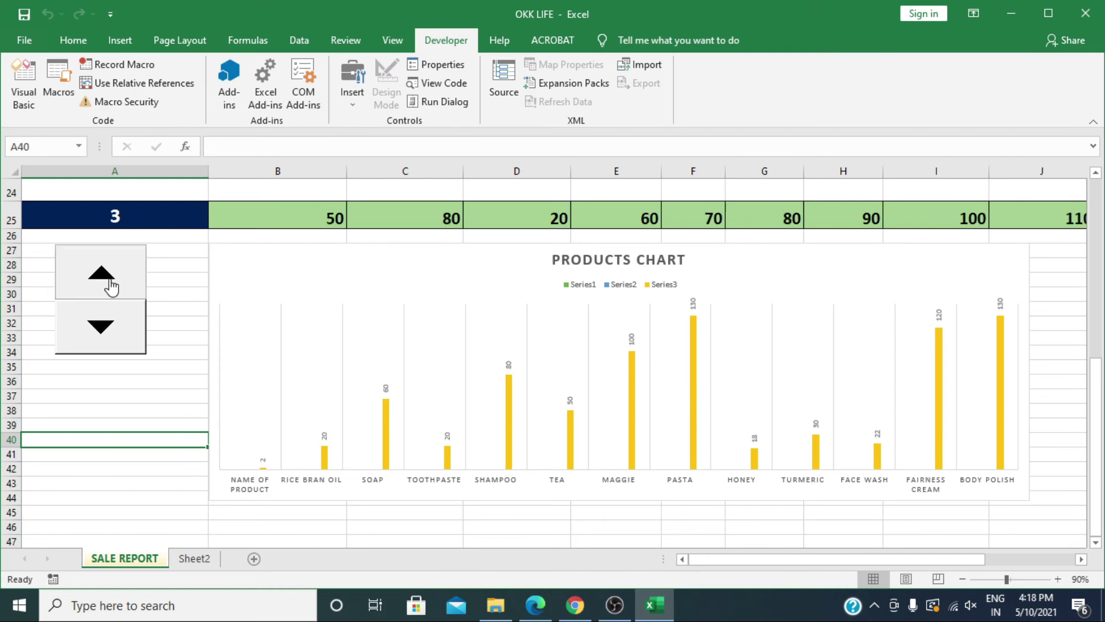
pyautogui.click(116, 340)
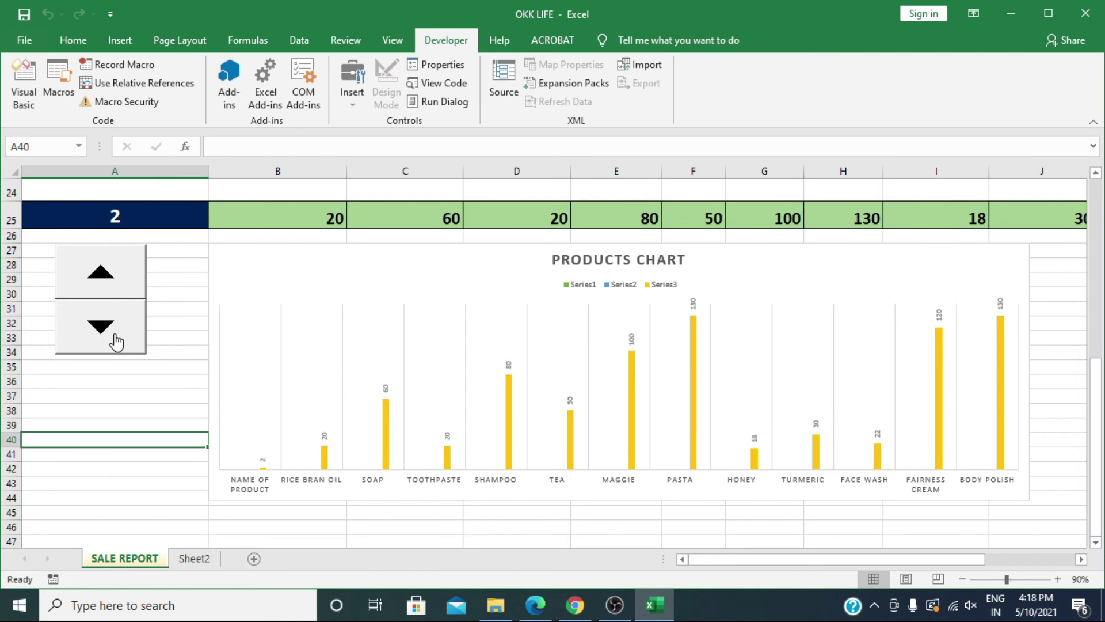
pyautogui.click(116, 341)
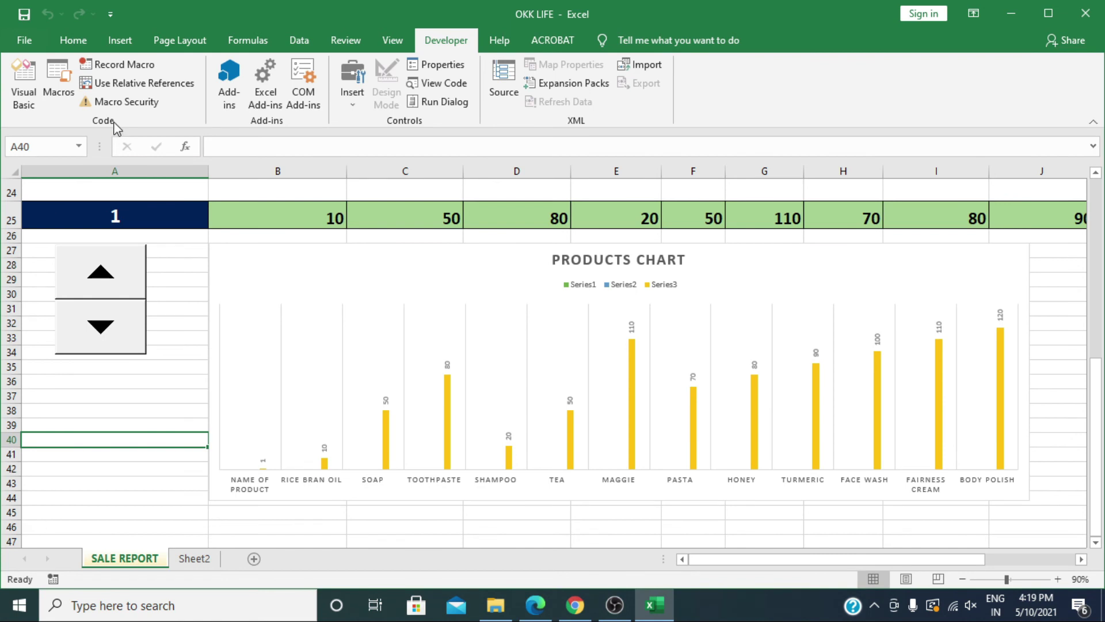
# Step A25 up from 1 to 12 so the chart shows month 12 sales.
pyautogui.click(101, 267)
pyautogui.click(101, 267)
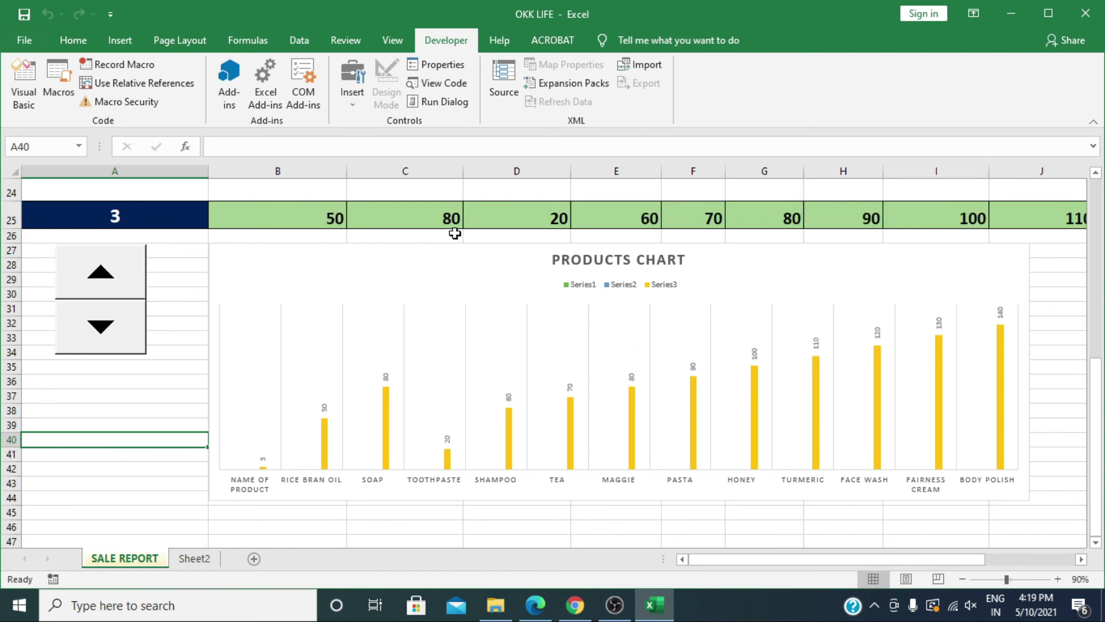
pyautogui.click(117, 285)
pyautogui.click(117, 284)
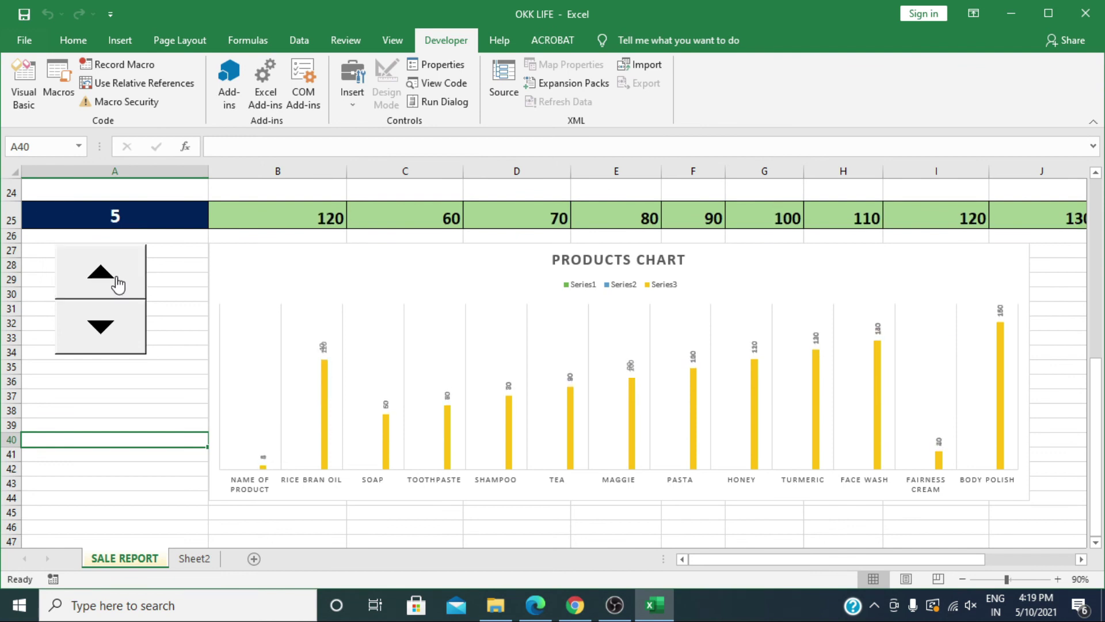
pyautogui.click(117, 284)
pyautogui.click(116, 285)
pyautogui.click(117, 285)
pyautogui.click(116, 284)
pyautogui.click(117, 285)
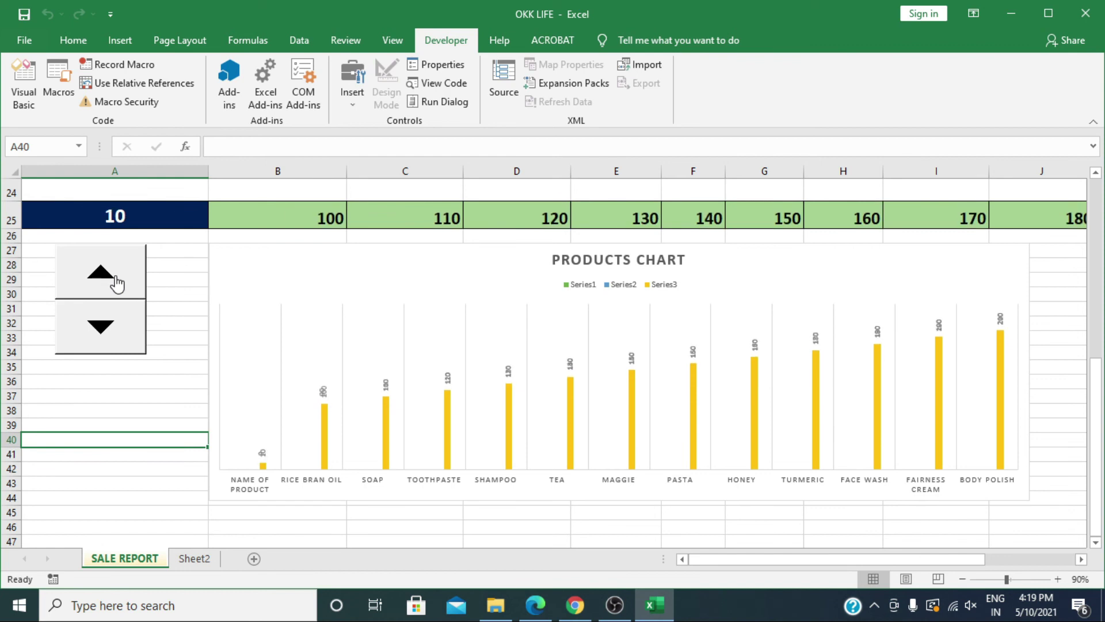
pyautogui.click(117, 284)
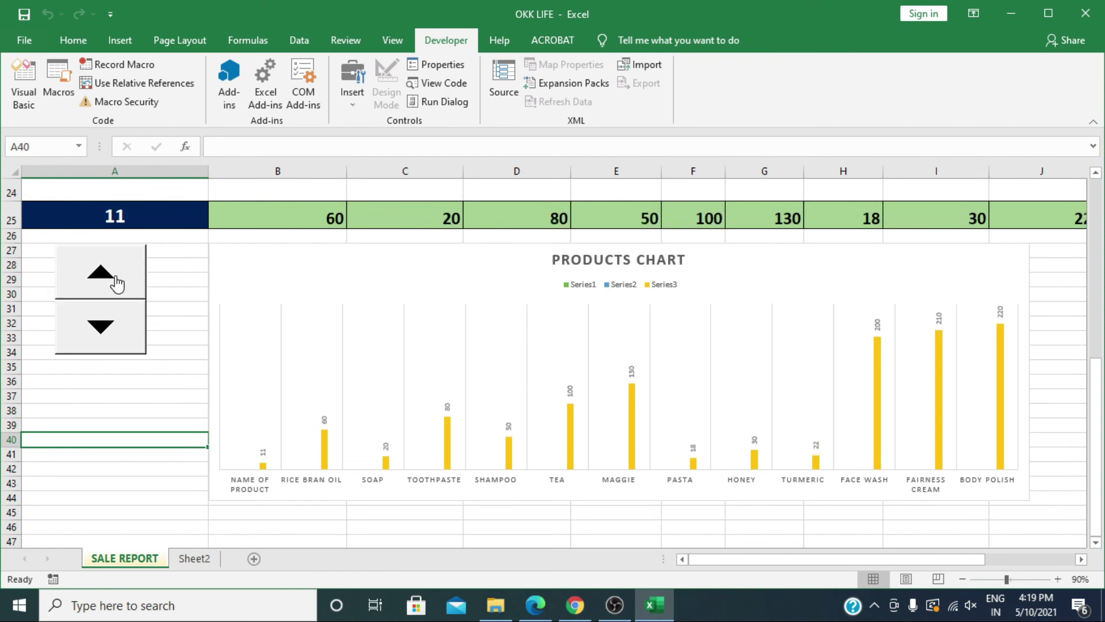
pyautogui.click(117, 284)
# Draw a Form Control scroll bar (Scroll Bar 8) across rows 46–48 below the Products Chart.
pyautogui.scroll(-3, 196, 327)
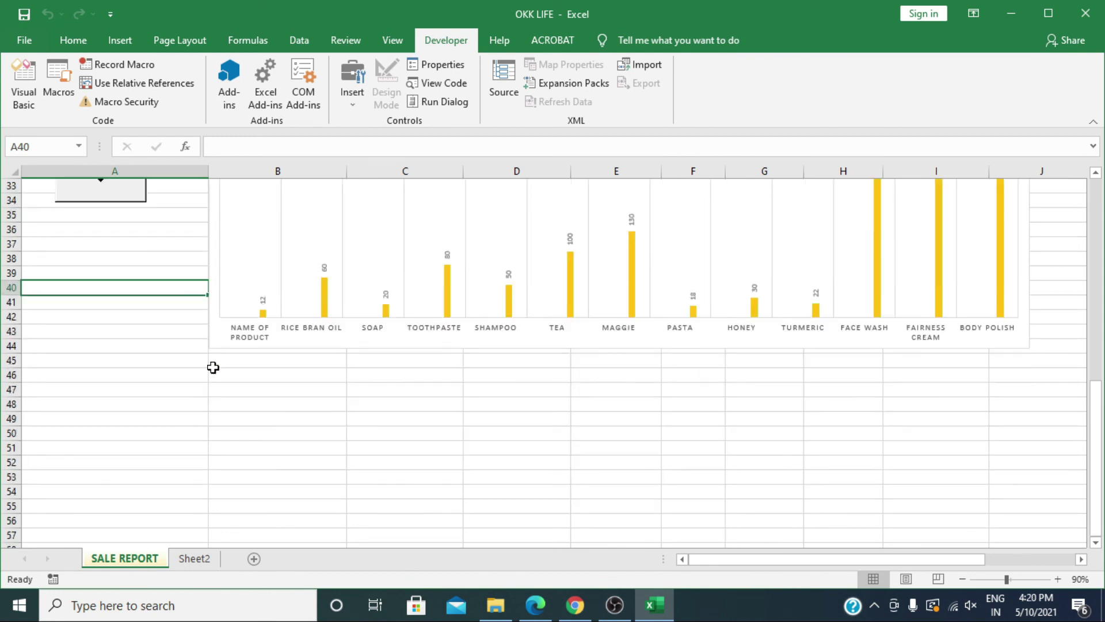
pyautogui.click(226, 379)
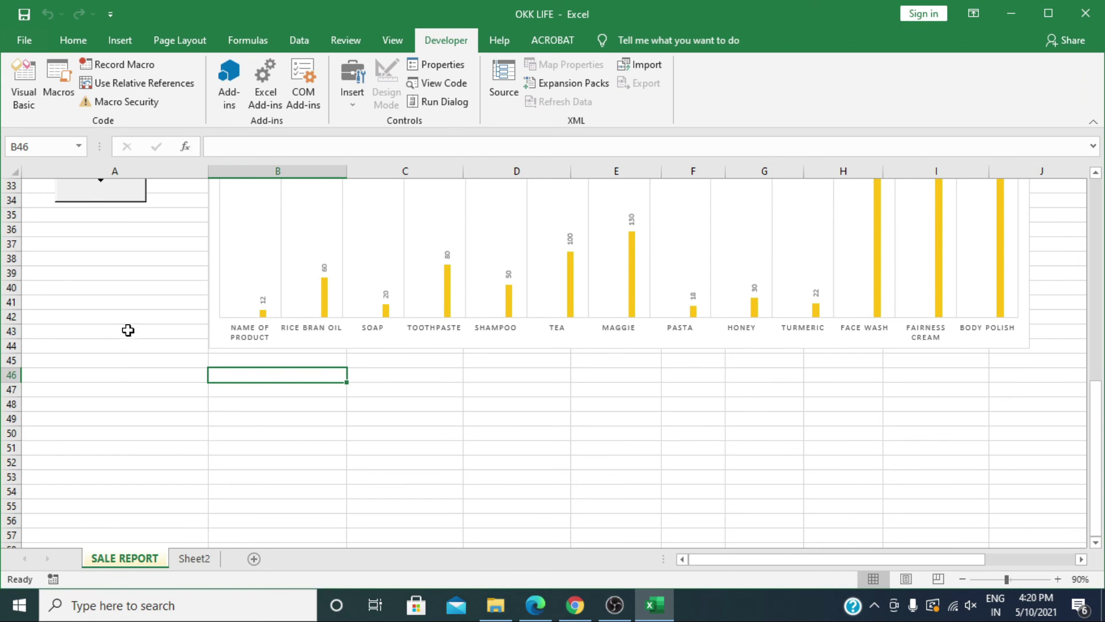
pyautogui.click(357, 107)
pyautogui.click(376, 152)
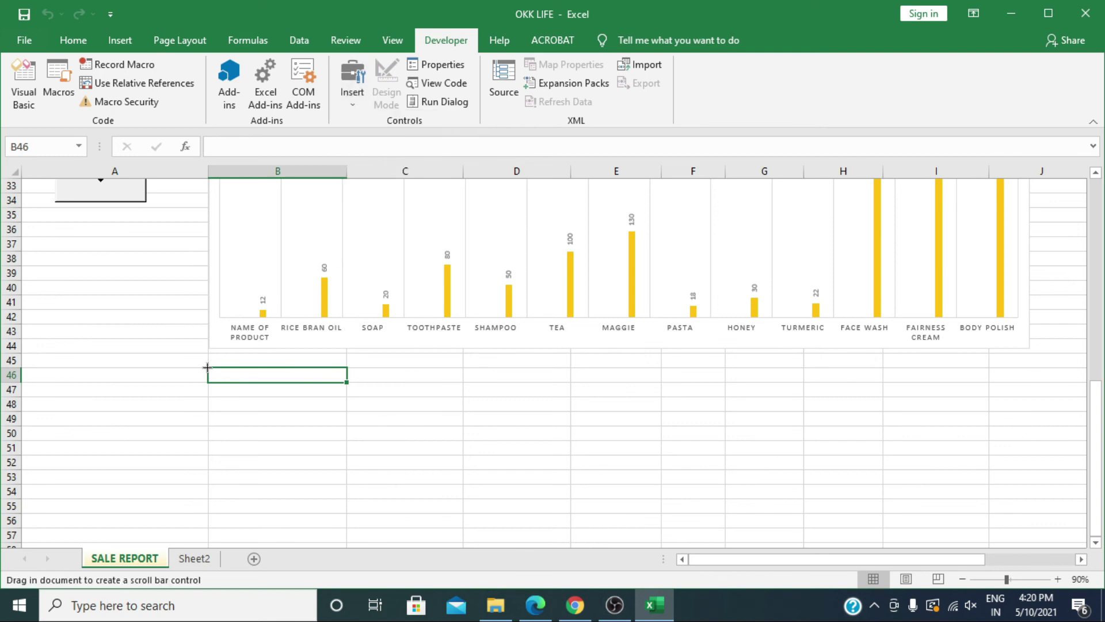
pyautogui.moveTo(208, 366)
pyautogui.mouseDown()
pyautogui.moveTo(902, 367)
pyautogui.moveTo(1030, 411)
pyautogui.mouseUp()
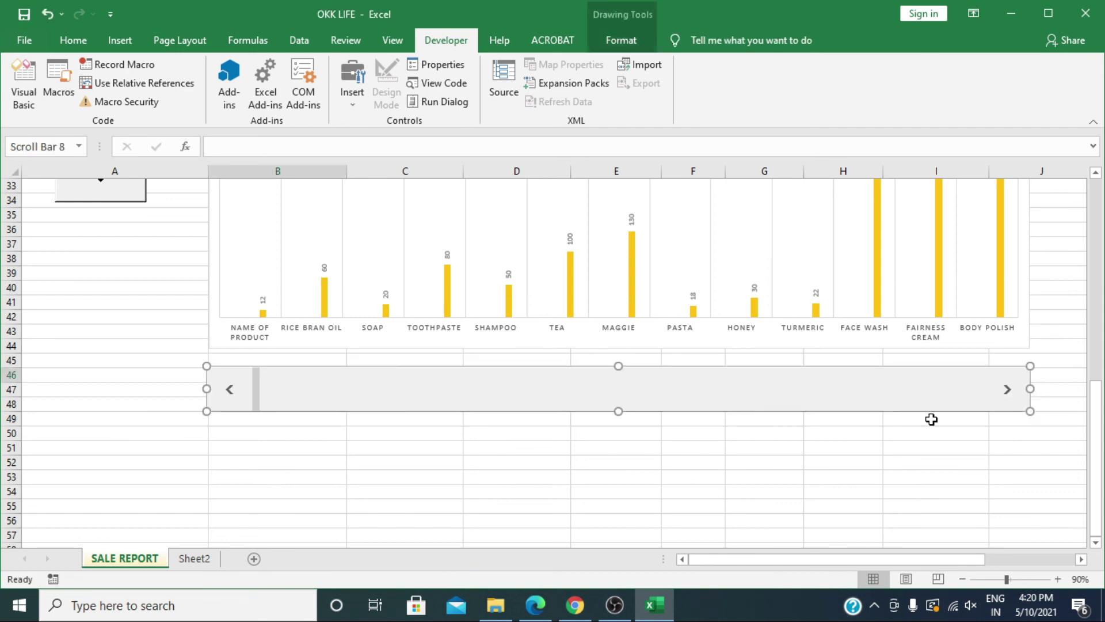
pyautogui.rightClick(295, 408)
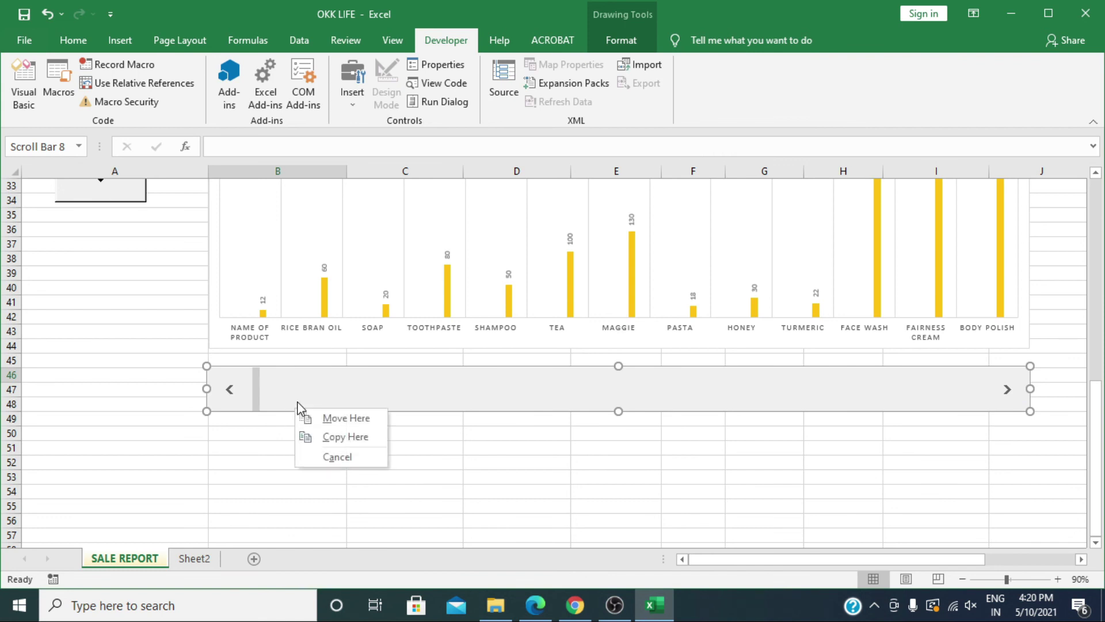
pyautogui.rightClick(298, 407)
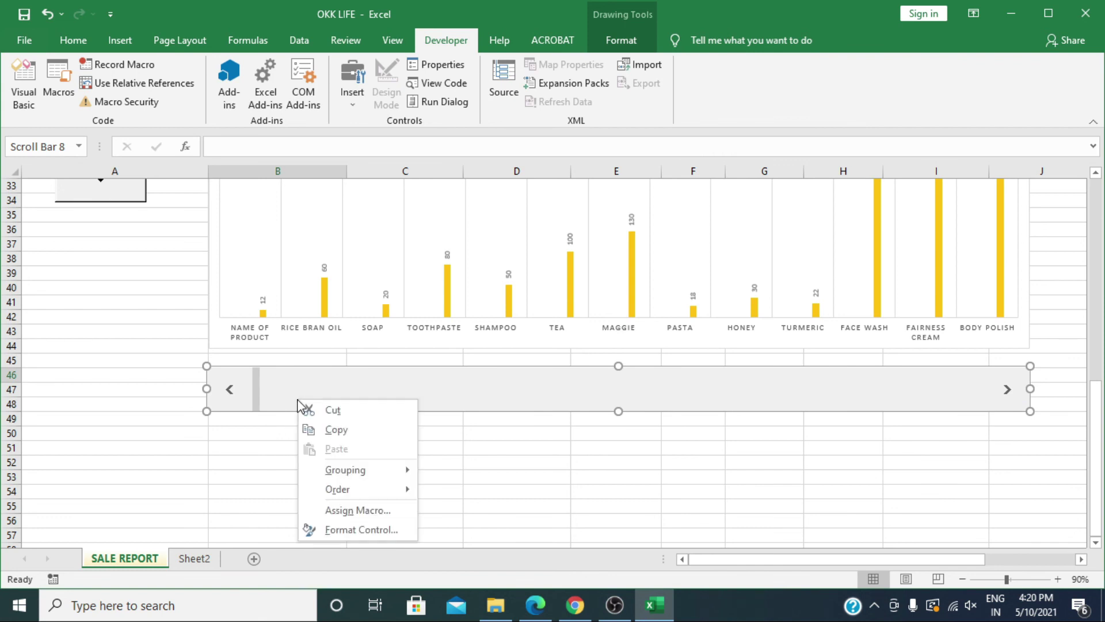
# Set Scroll Bar 8 to current value 1, minimum 1, maximum 12, increment 1, linked to $A$25.
pyautogui.click(345, 528)
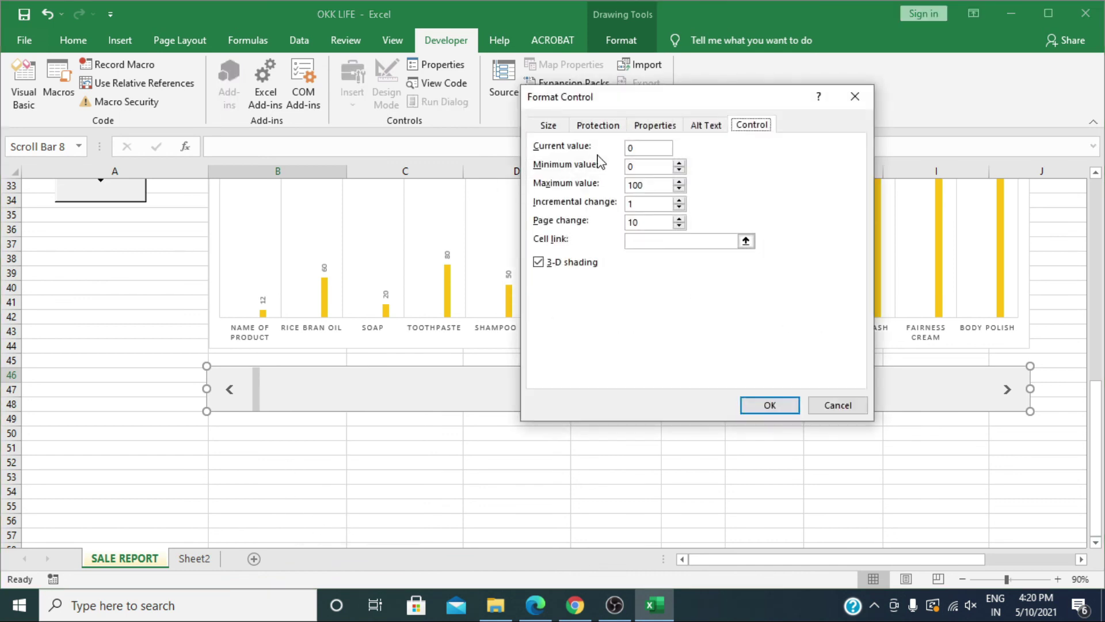
pyautogui.doubleClick(639, 146)
pyautogui.write('1')
pyautogui.click(640, 167)
pyautogui.click(651, 238)
pyautogui.click(707, 240)
pyautogui.scroll(2, 187, 303)
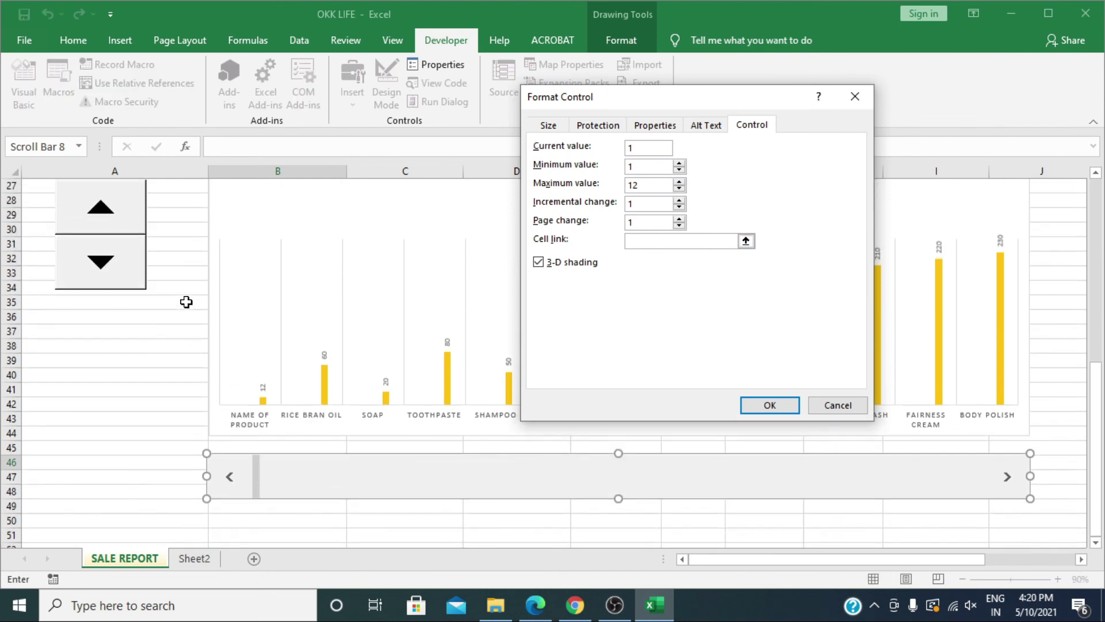
pyautogui.scroll(3, 187, 303)
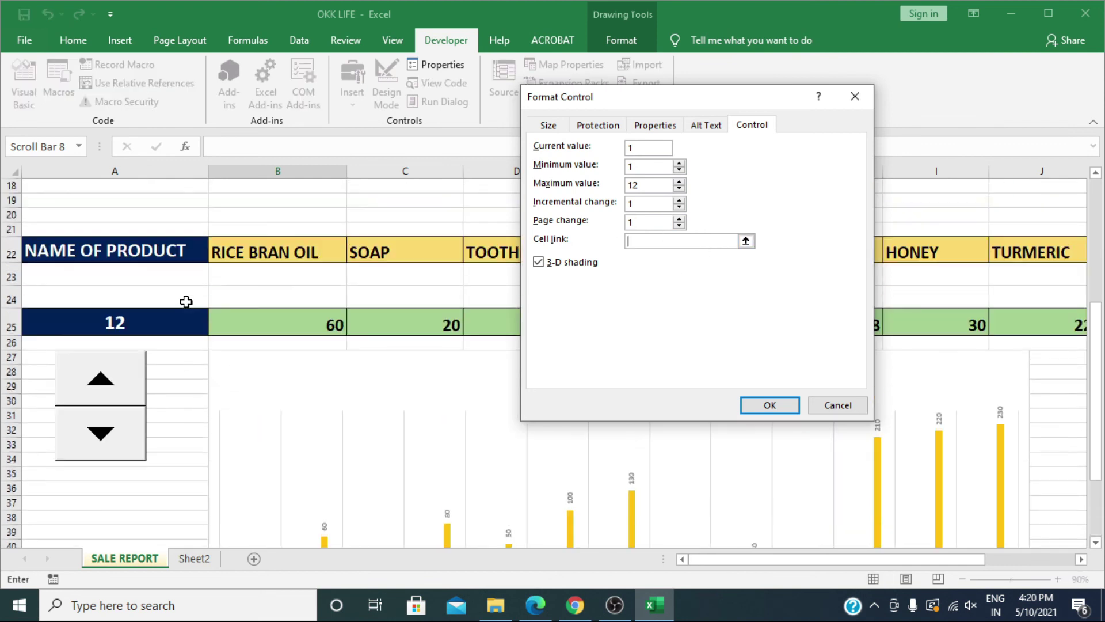
pyautogui.click(146, 323)
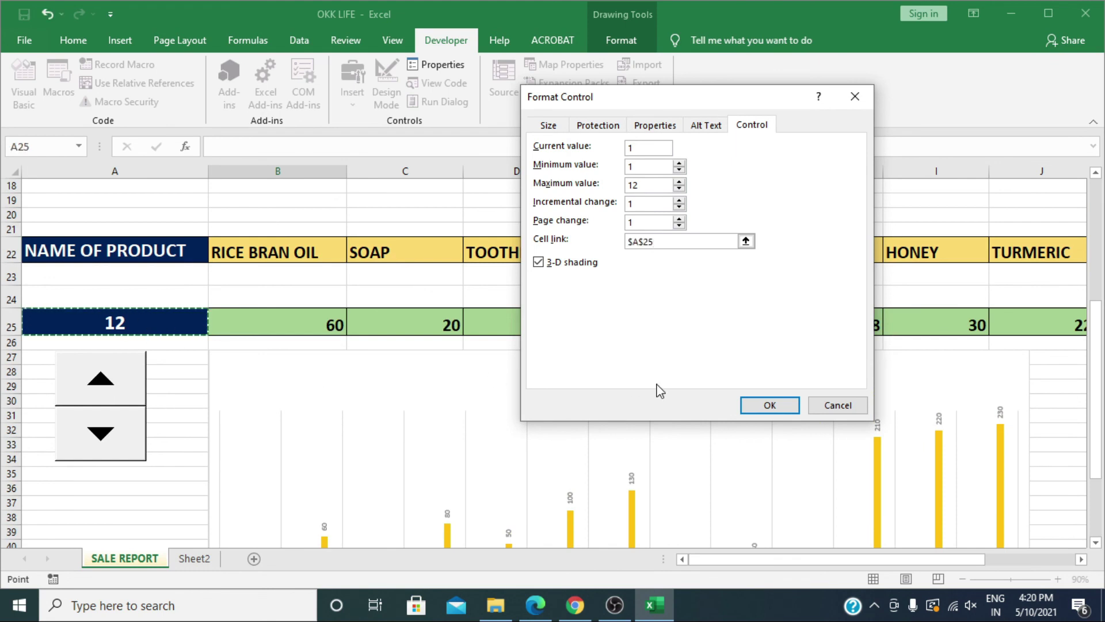
pyautogui.click(769, 405)
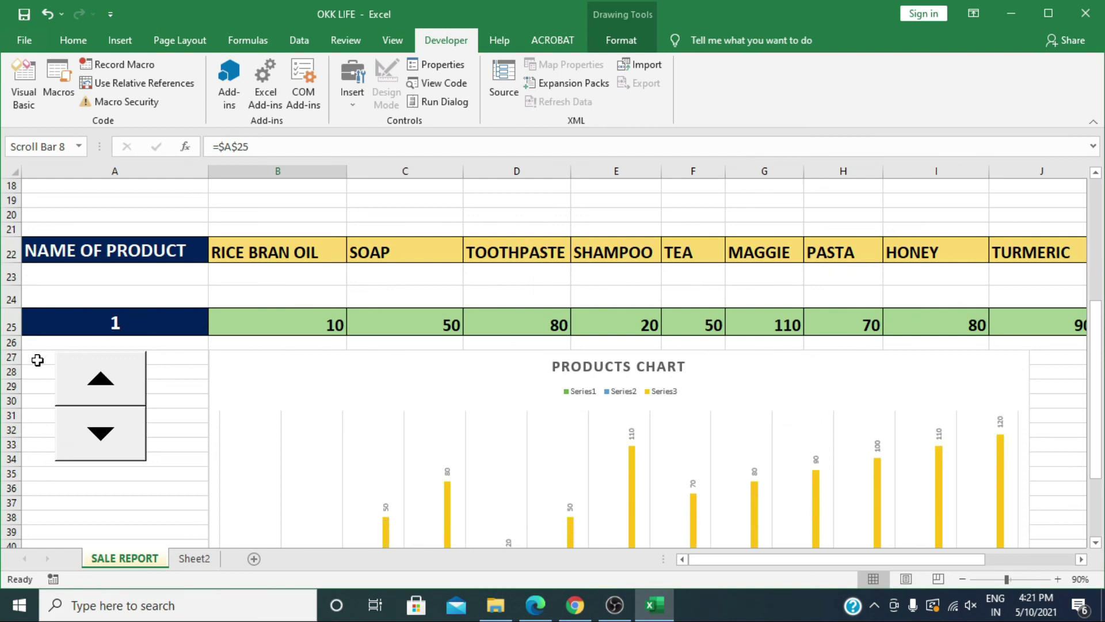
# Step A25 from 1 up to 12 with the scroll bar arrow, ending on month 12 (Body Polish 230).
pyautogui.scroll(-3, 108, 405)
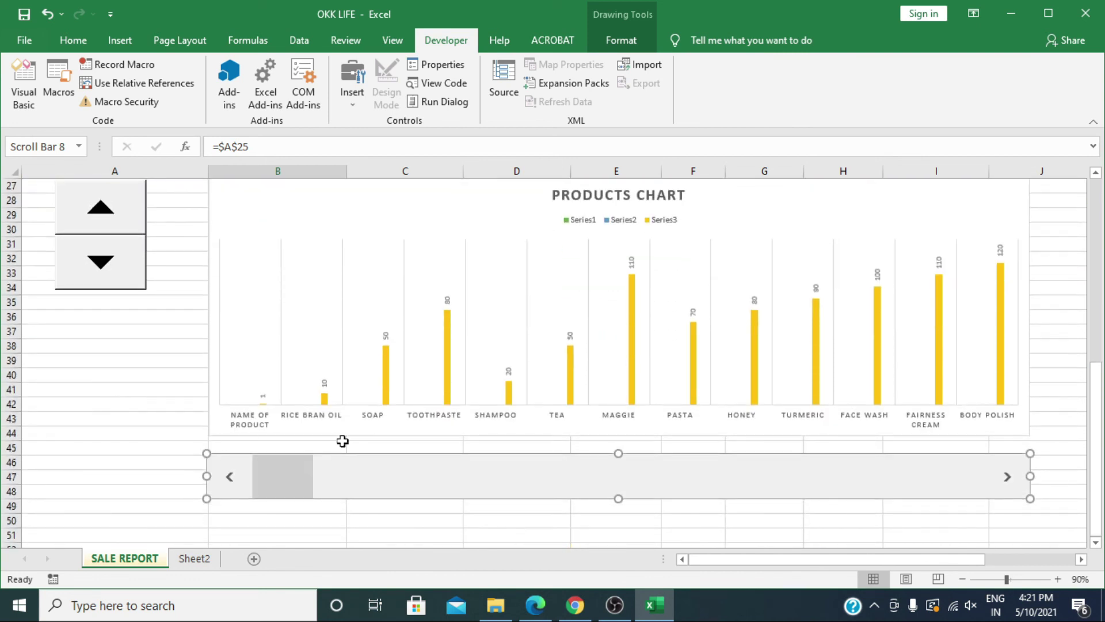
pyautogui.click(957, 521)
pyautogui.click(1007, 484)
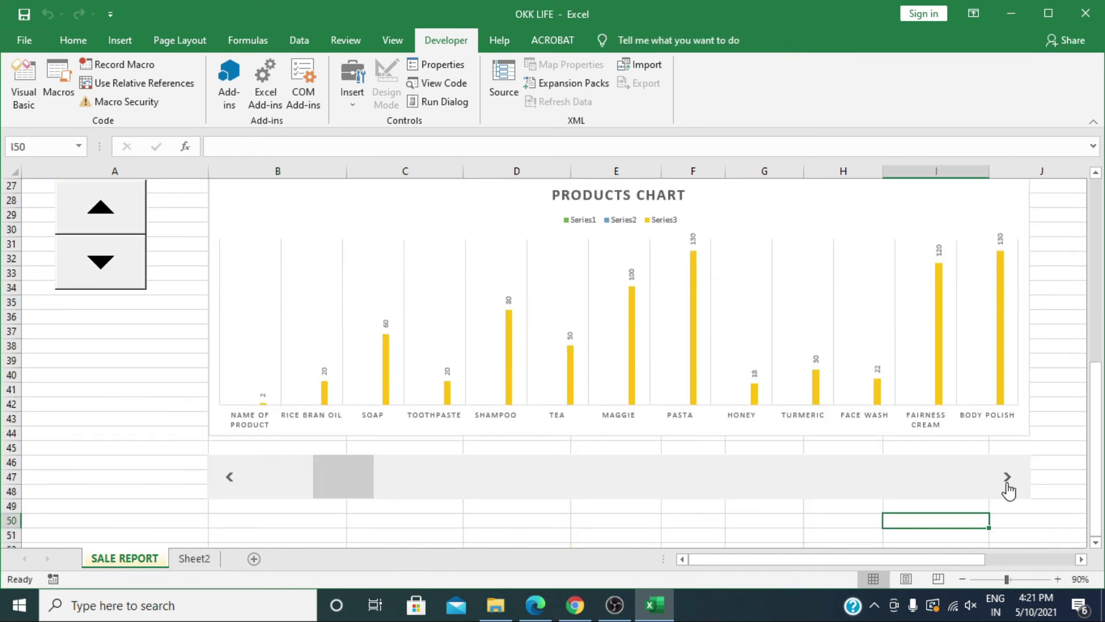
pyautogui.click(1007, 478)
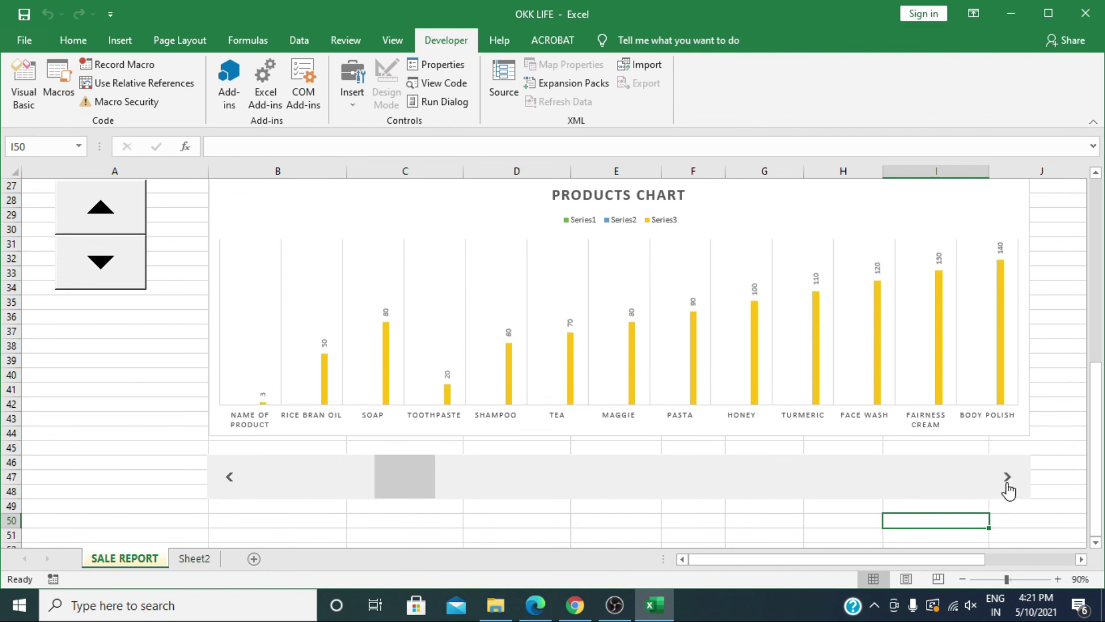
pyautogui.click(1007, 484)
pyautogui.click(1007, 484)
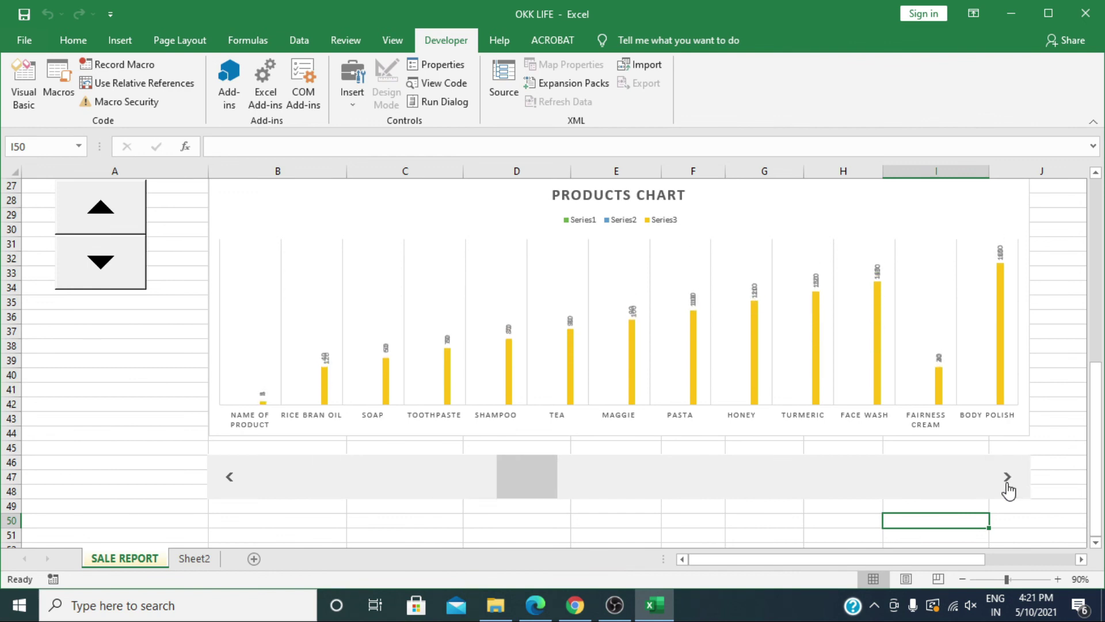
pyautogui.click(1007, 485)
pyautogui.click(1007, 485)
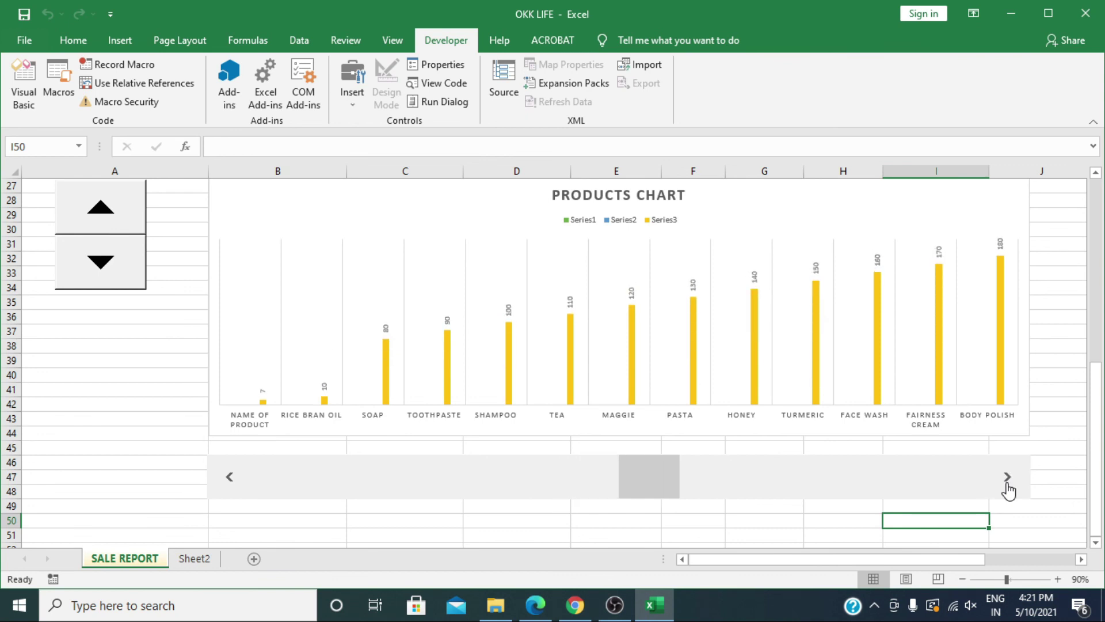
pyautogui.click(1007, 485)
pyautogui.click(1008, 485)
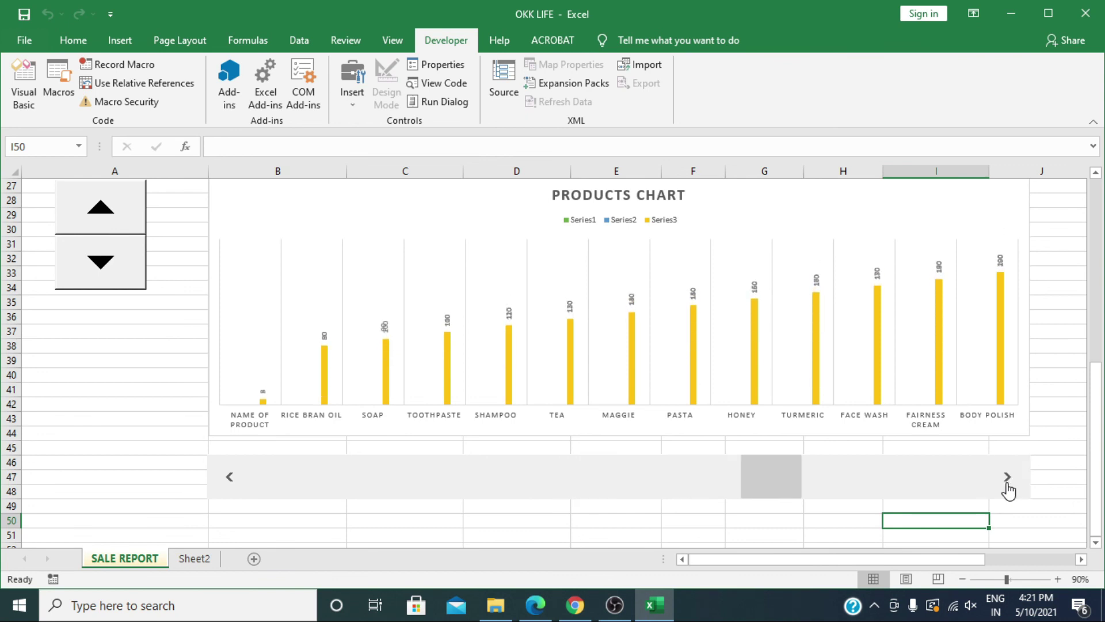
pyautogui.click(1008, 484)
pyautogui.click(1007, 484)
pyautogui.click(1007, 485)
pyautogui.click(1007, 478)
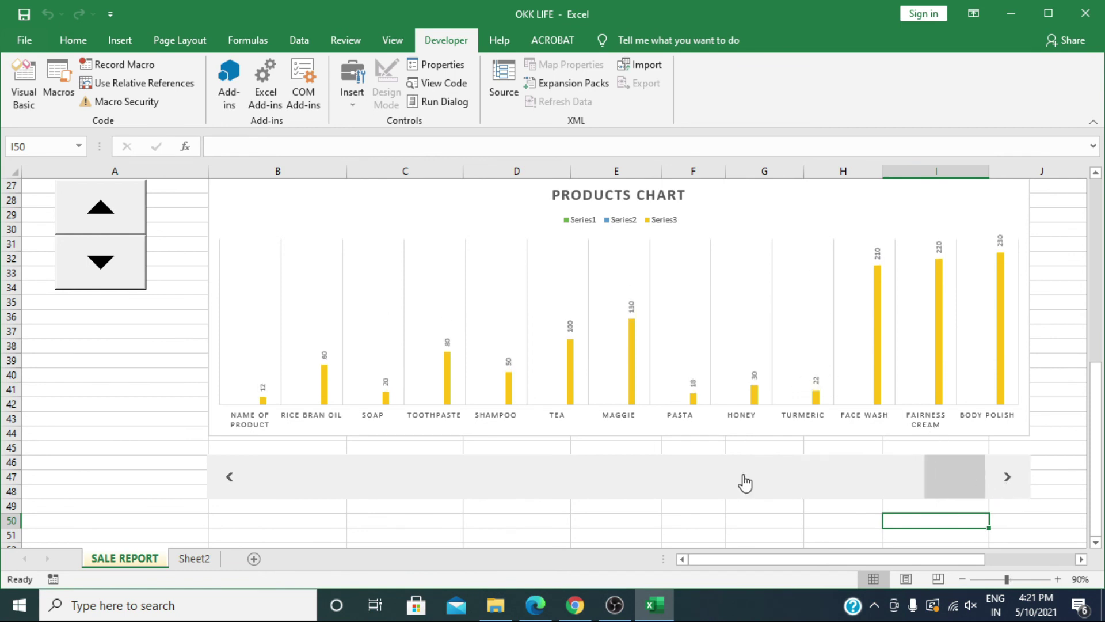
pyautogui.scroll(2, 856, 329)
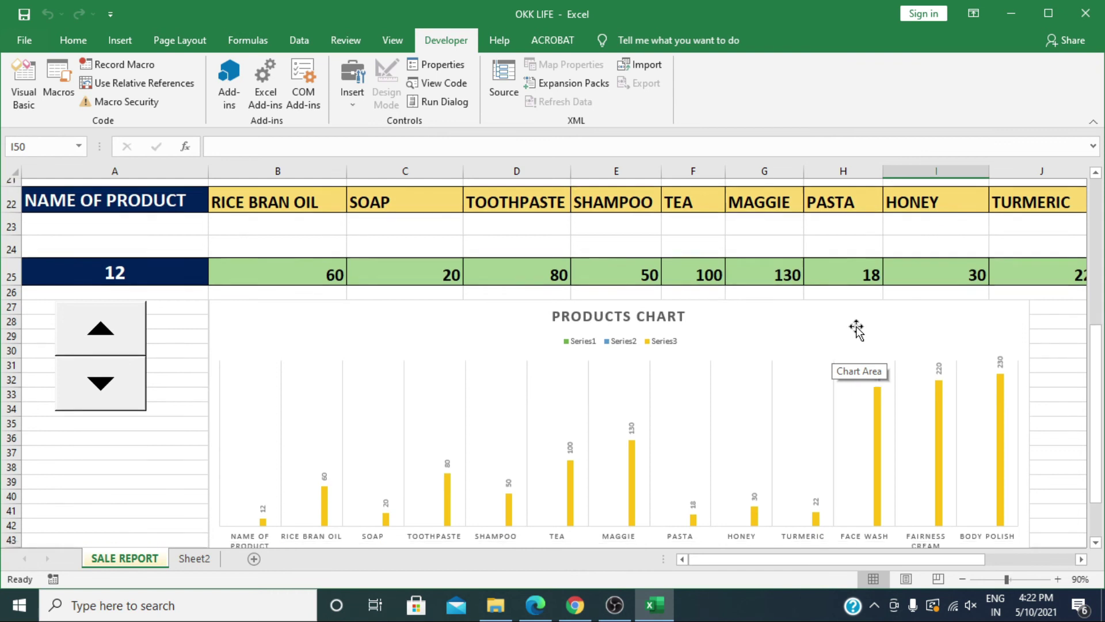
pyautogui.scroll(-4, 857, 329)
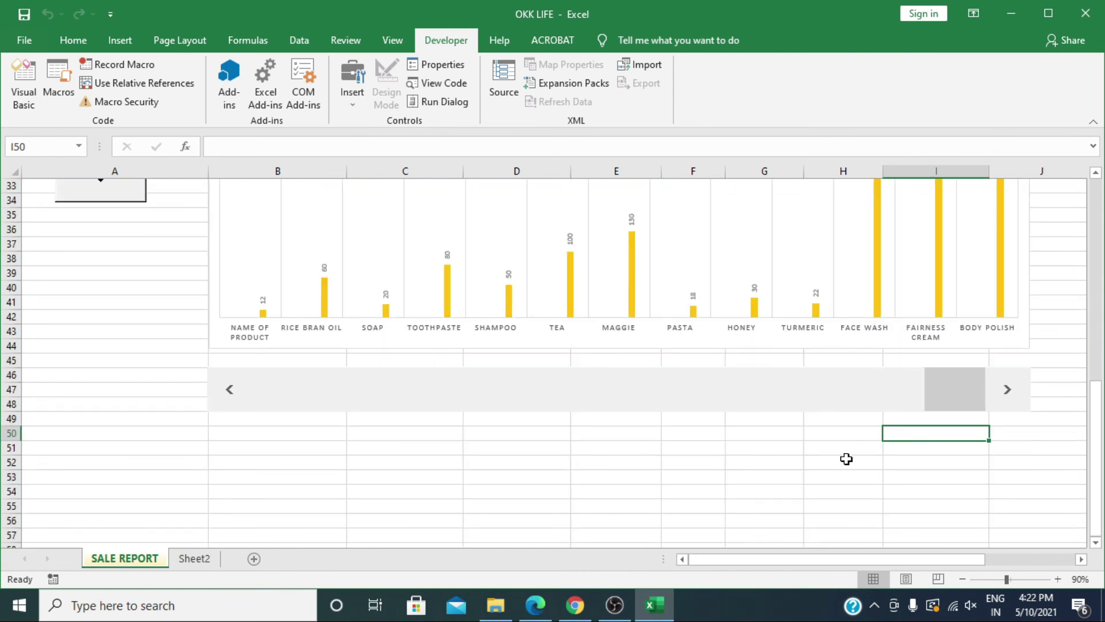
pyautogui.scroll(5, 846, 452)
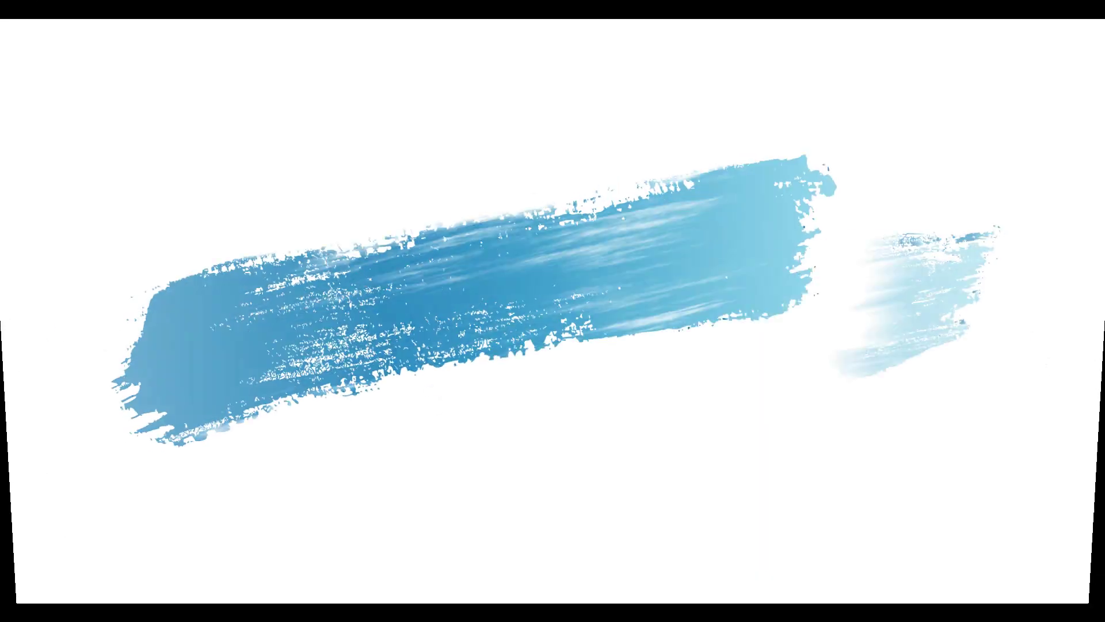